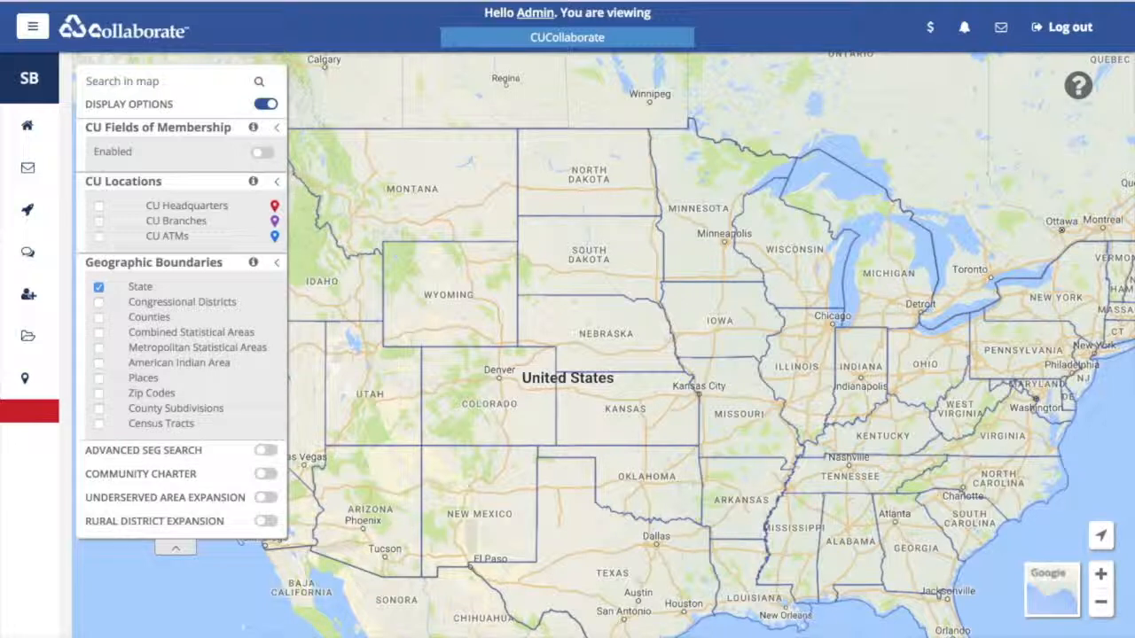
# - Enable CU Fields of Membership and choose Lafayette Federal Credit Union from the Credit Union list
pyautogui.click(1078, 85)
pyautogui.click(263, 152)
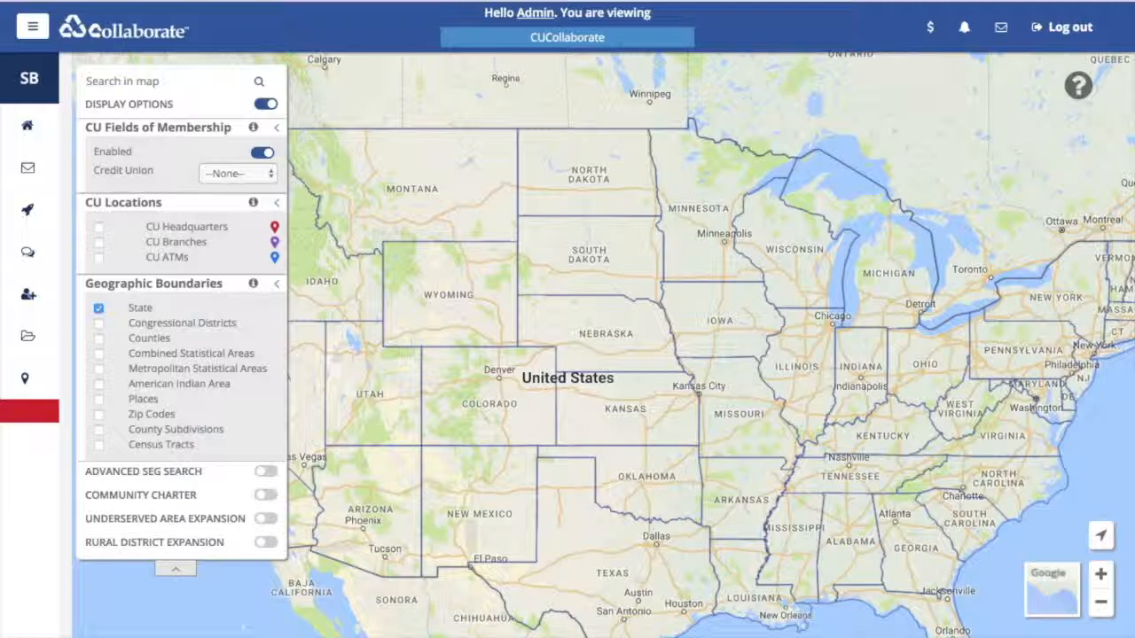
pyautogui.click(237, 173)
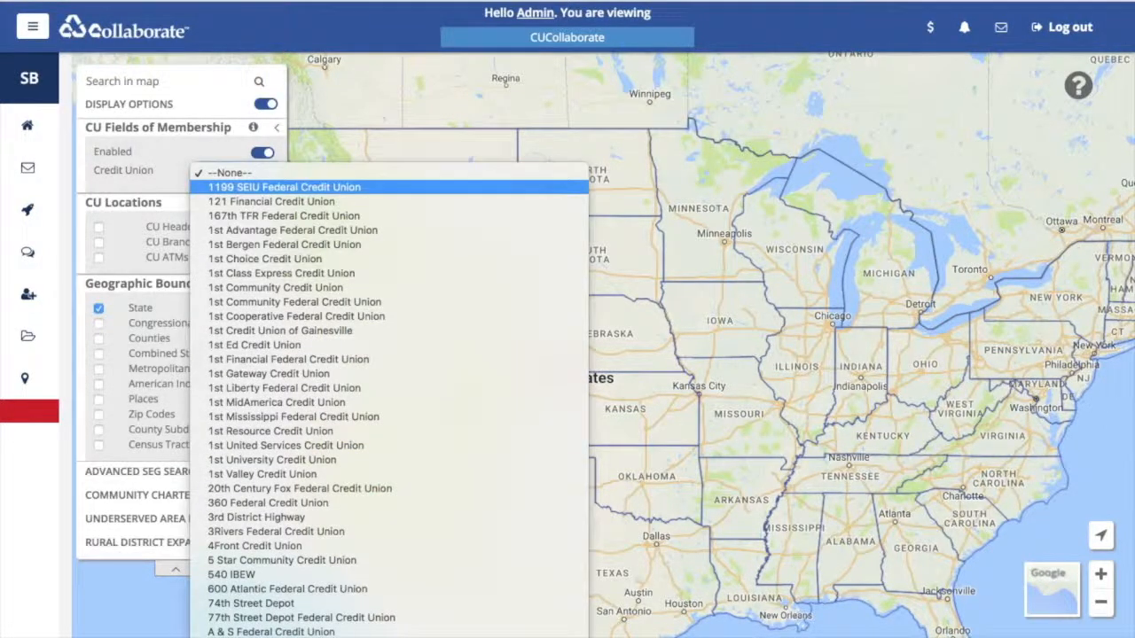
pyautogui.write('laf')
pyautogui.press('Return')
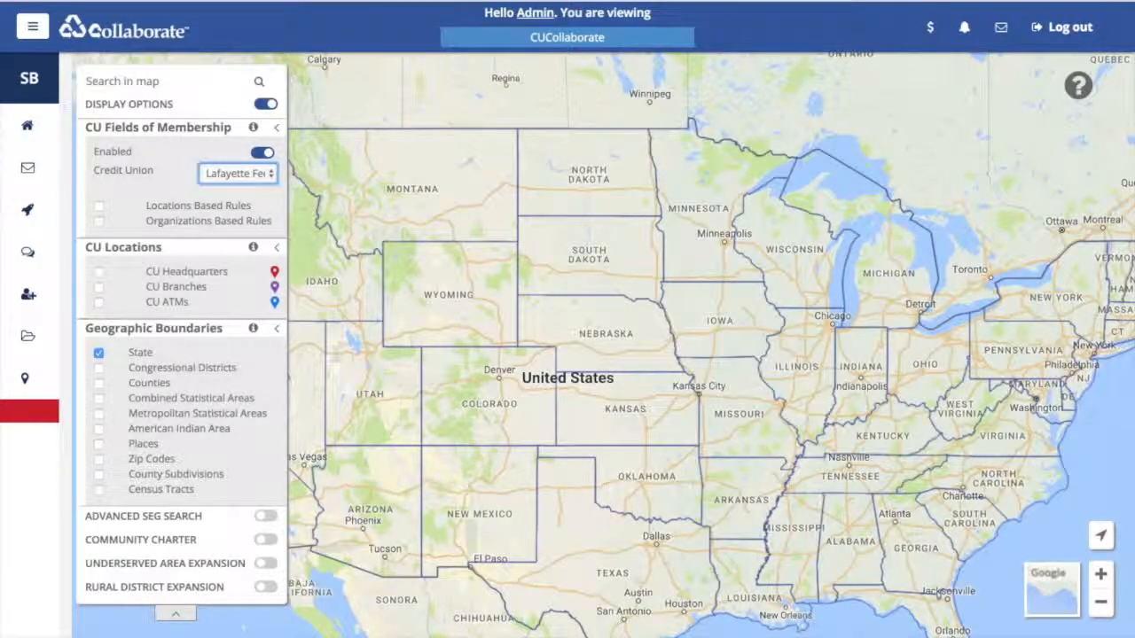
pyautogui.click(122, 81)
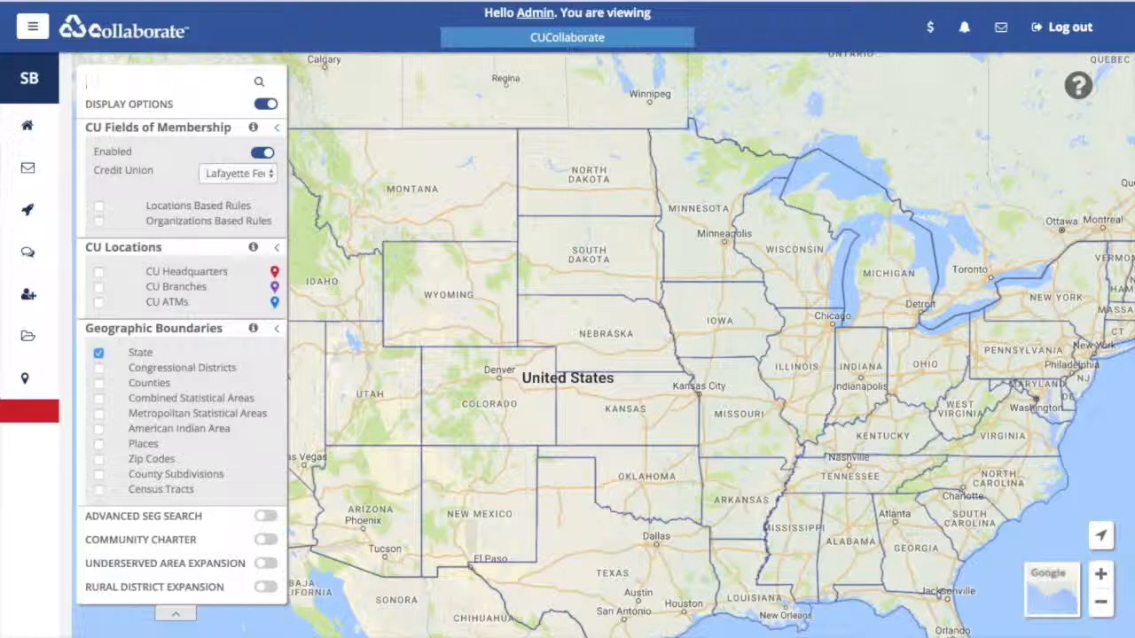
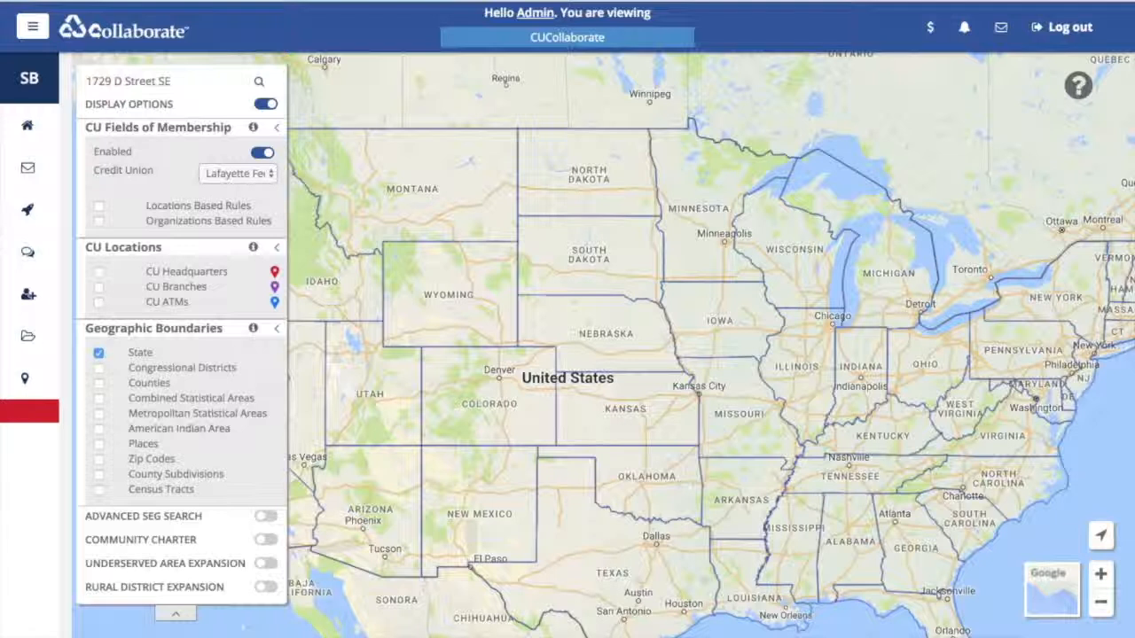
pyautogui.press('Return')
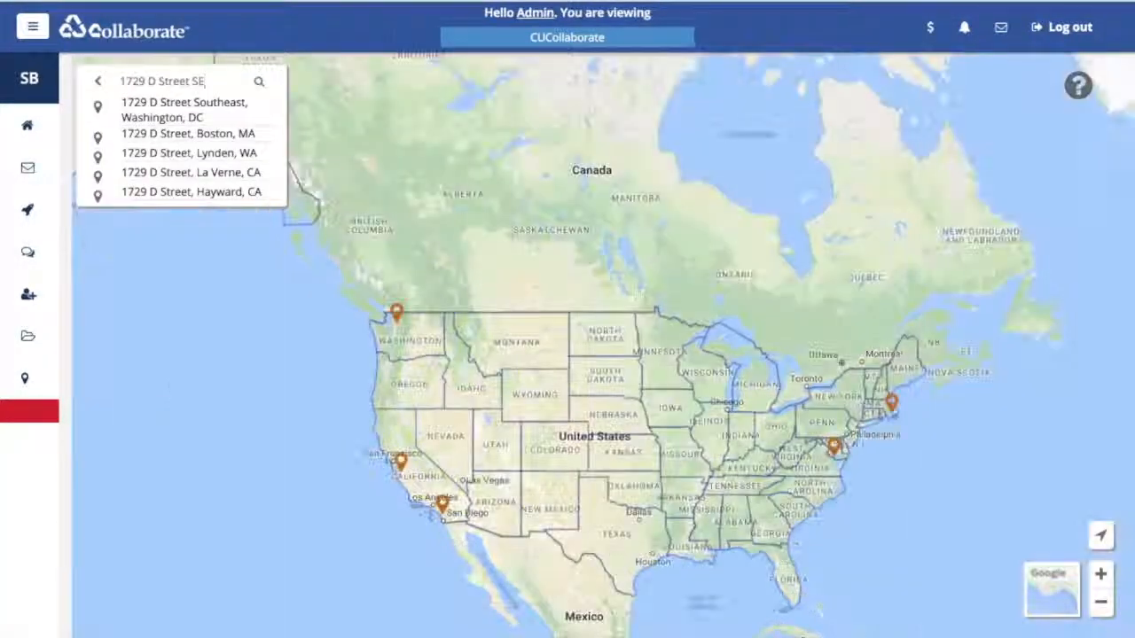
pyautogui.click(158, 111)
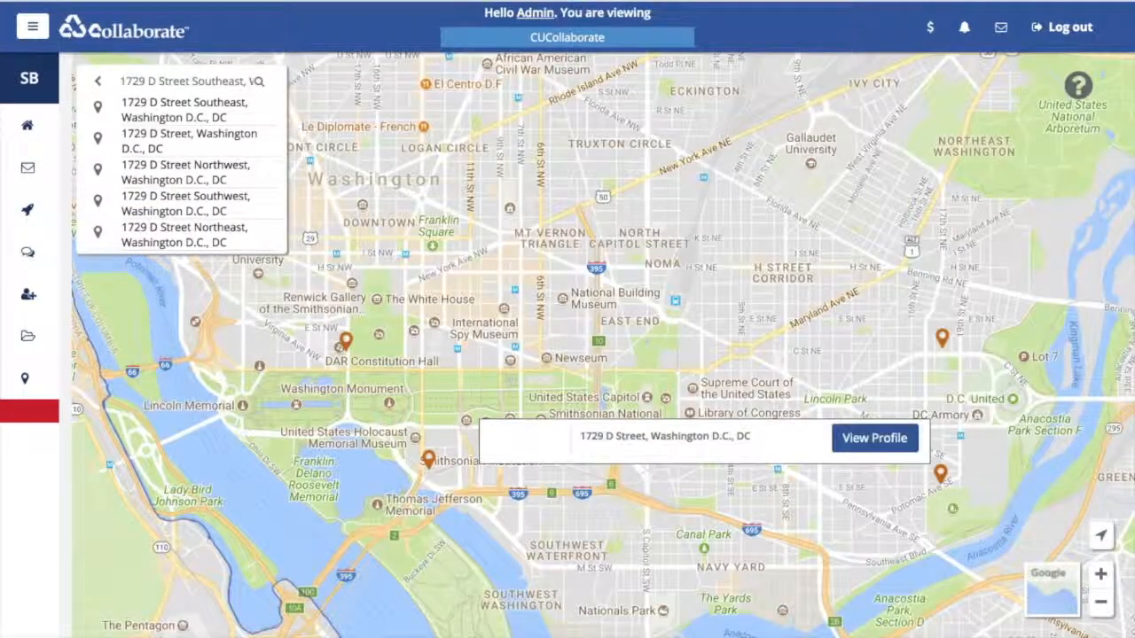
pyautogui.click(195, 116)
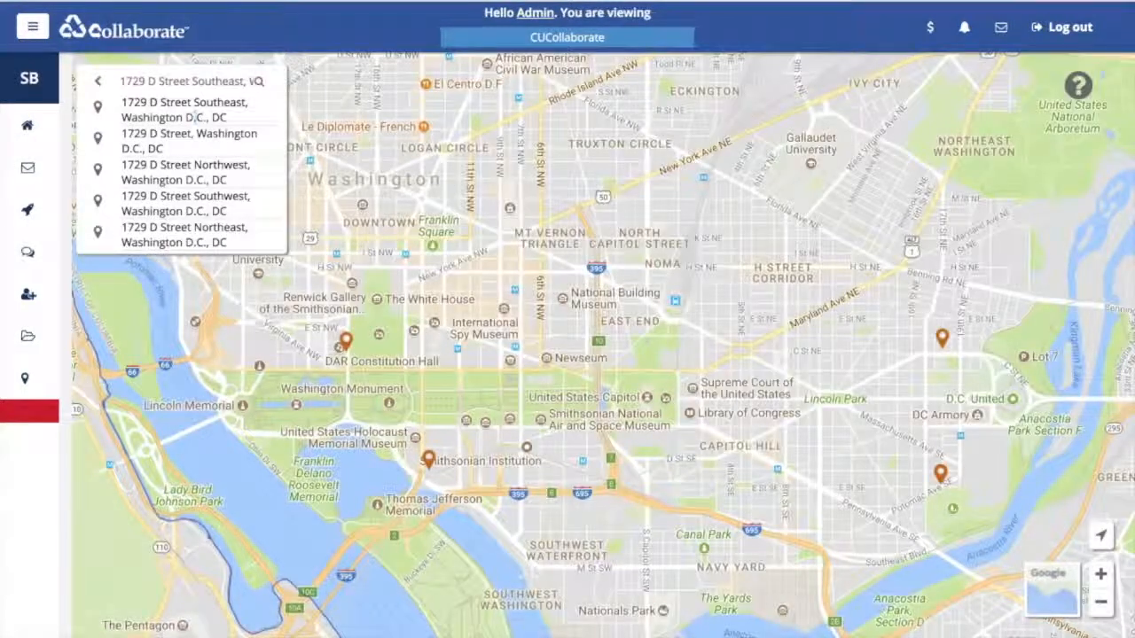
pyautogui.click(98, 81)
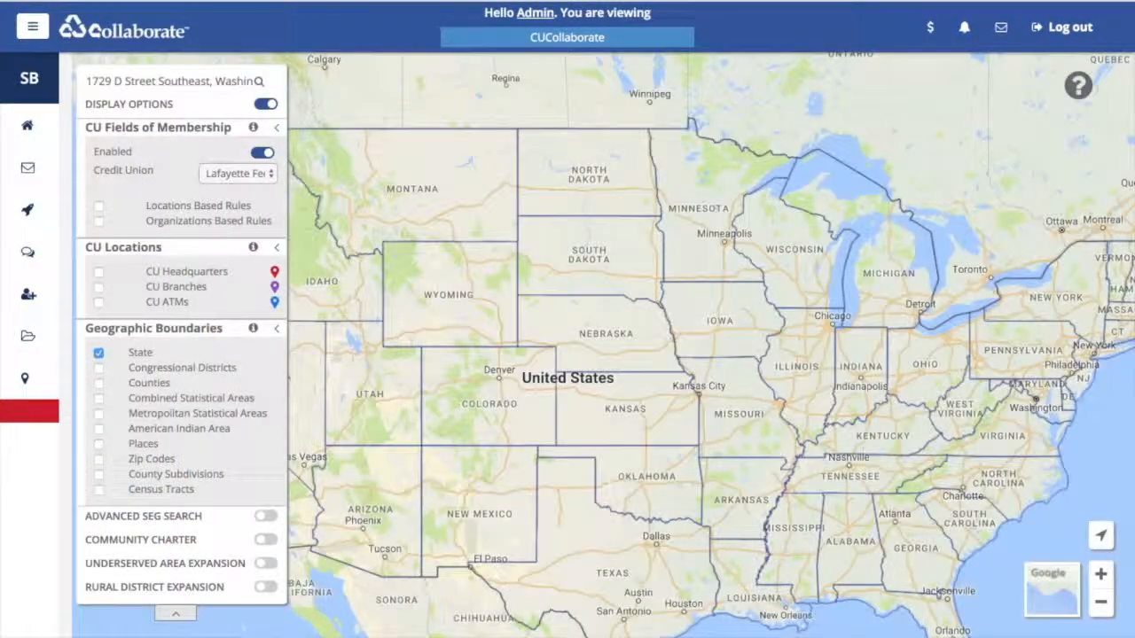
# - Show Locations Based Rules, check the Kensington town details, then add Organizations Based Rules
pyautogui.click(98, 206)
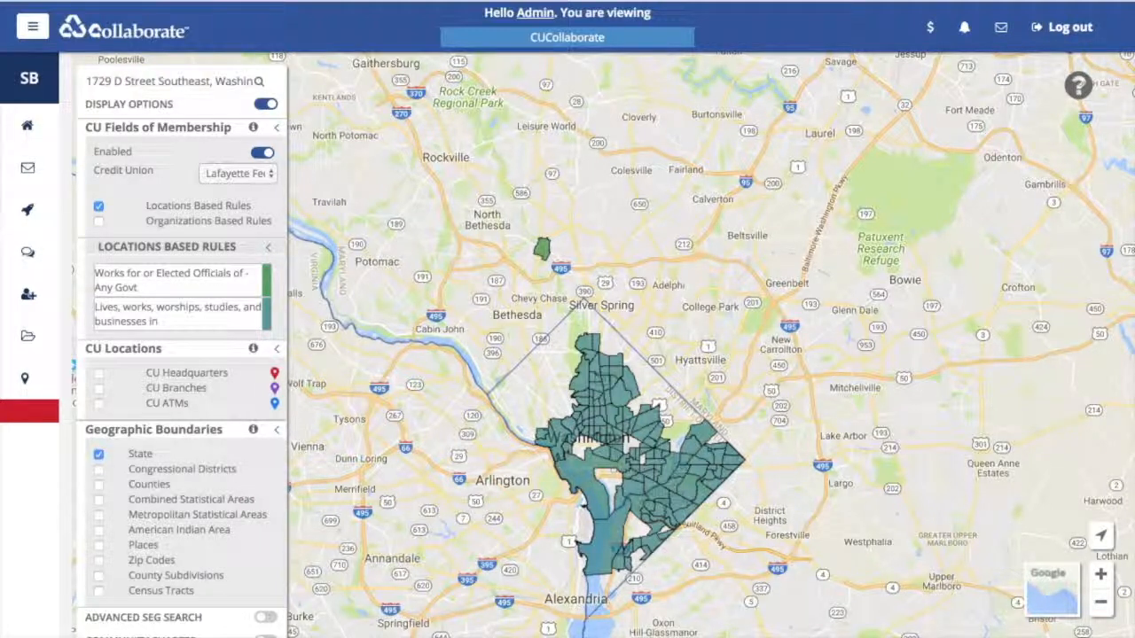
pyautogui.click(541, 249)
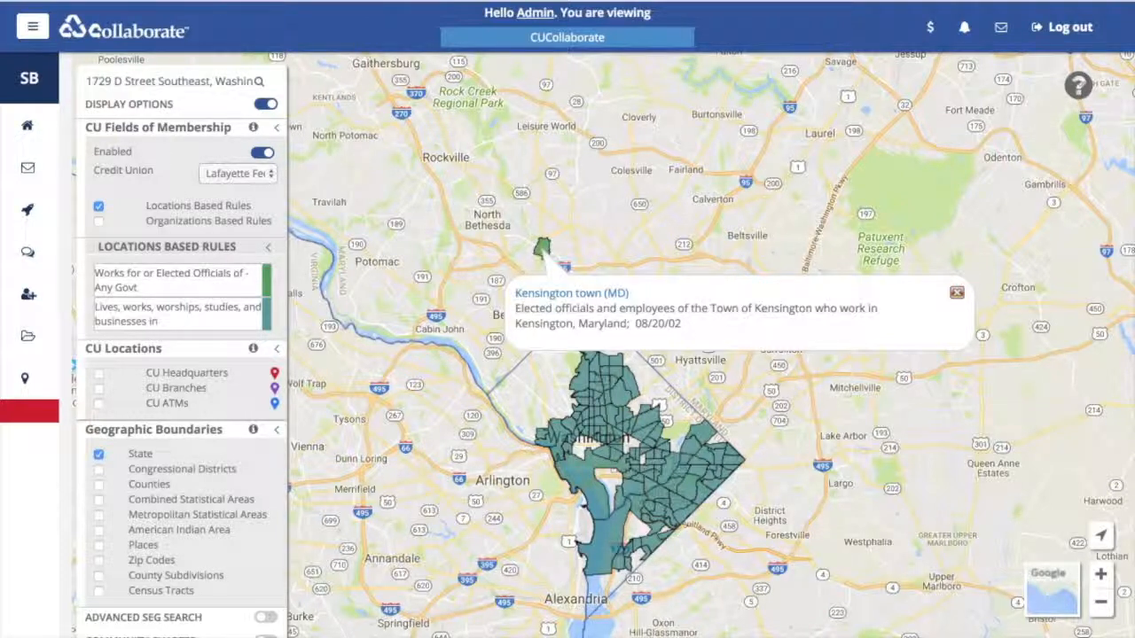
pyautogui.click(957, 292)
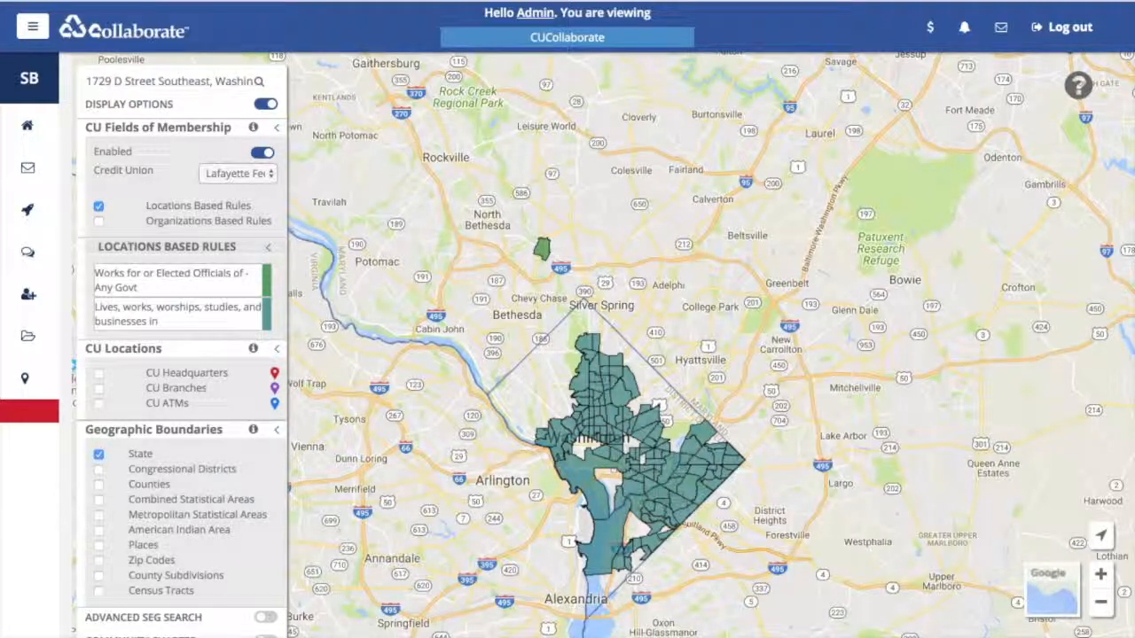
pyautogui.click(98, 221)
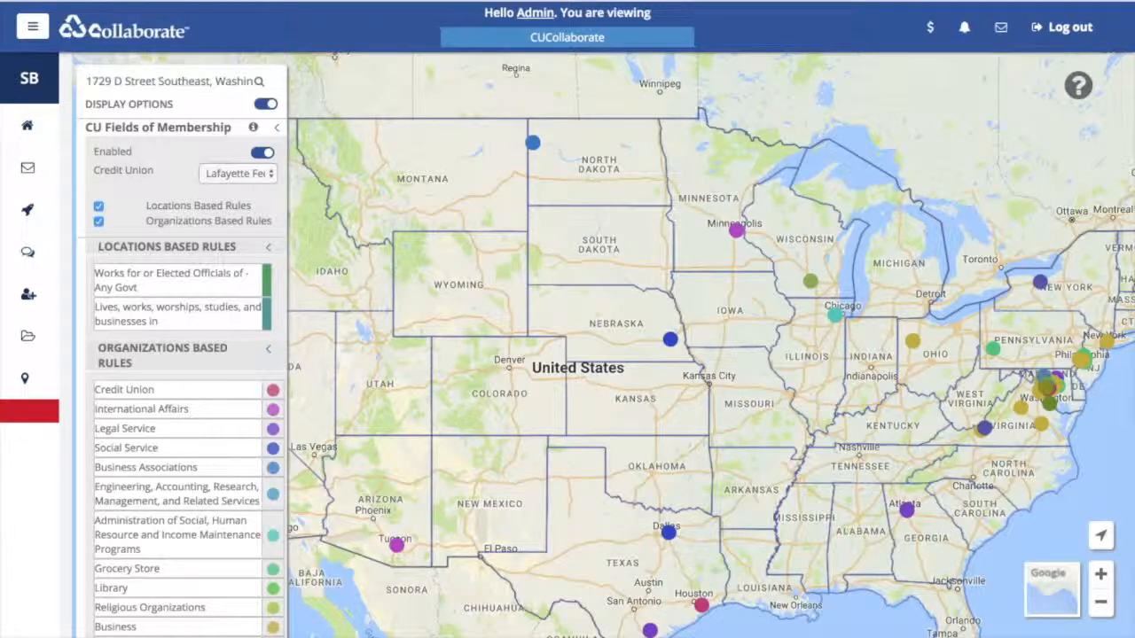
# - Hide Organizations Based Rules and show only CU Headquarters, with CU Branches and CU ATMs off
pyautogui.click(98, 221)
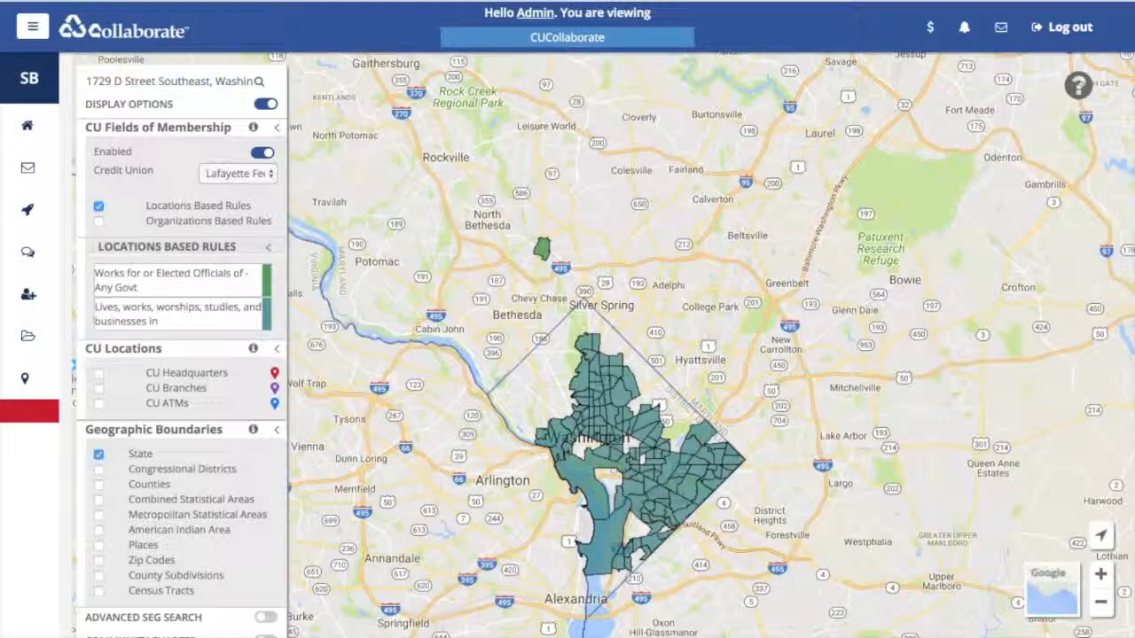
pyautogui.click(98, 373)
pyautogui.click(99, 388)
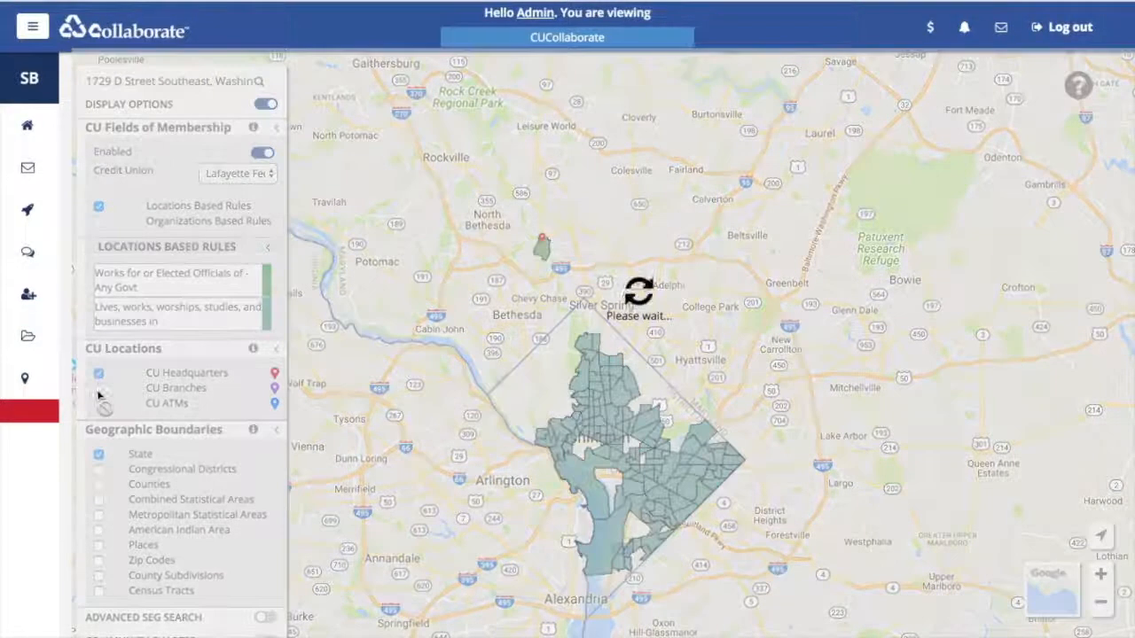
pyautogui.click(98, 403)
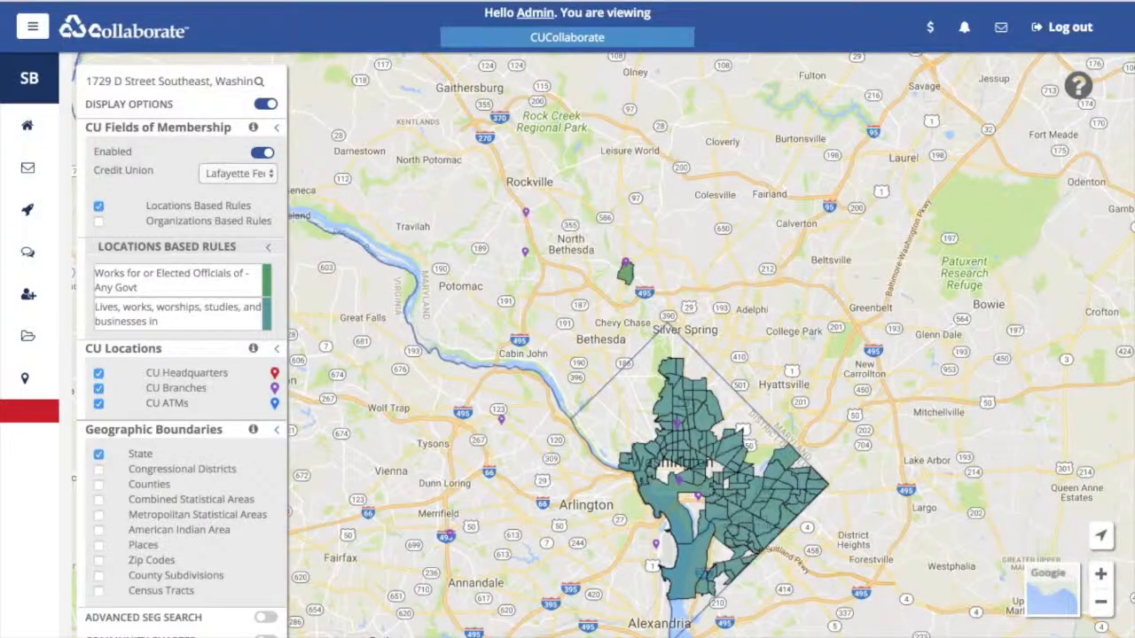
pyautogui.moveTo(501, 419)
pyautogui.click(98, 404)
pyautogui.click(99, 389)
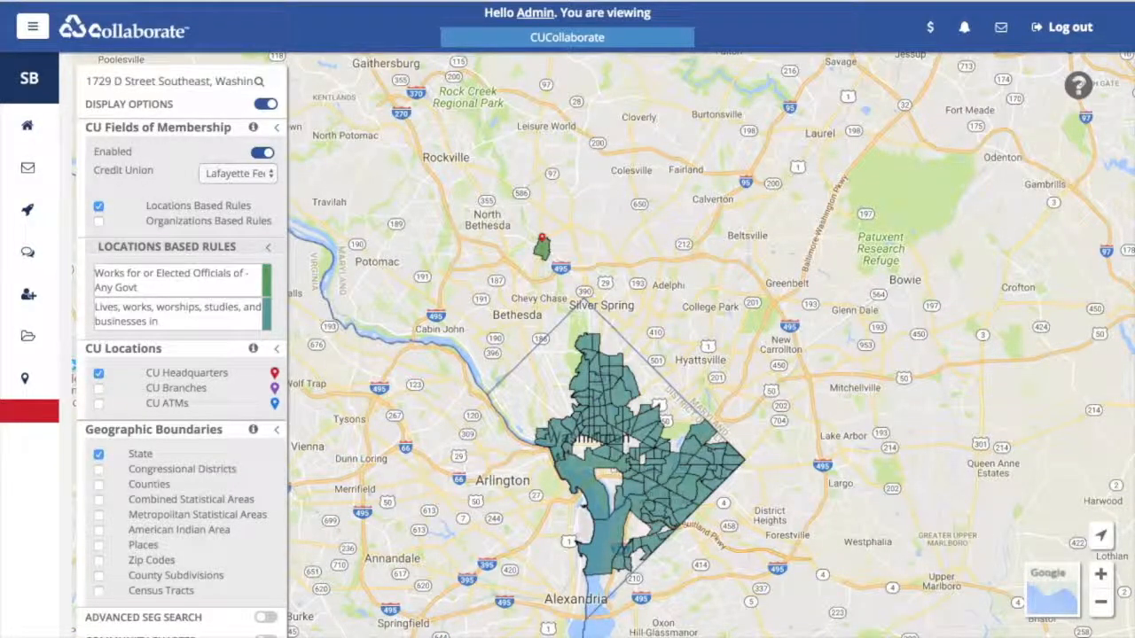
# - Toggle Counties on and off, then hide CU Headquarters and Locations Based Rules
pyautogui.click(99, 485)
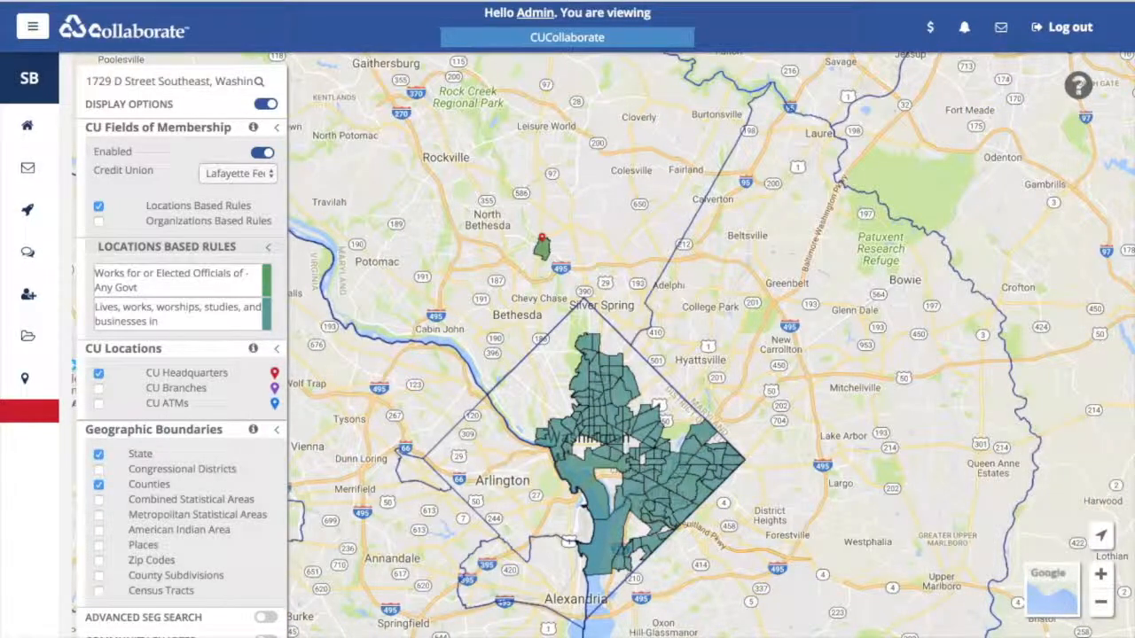
pyautogui.scroll(-1, 638, 406)
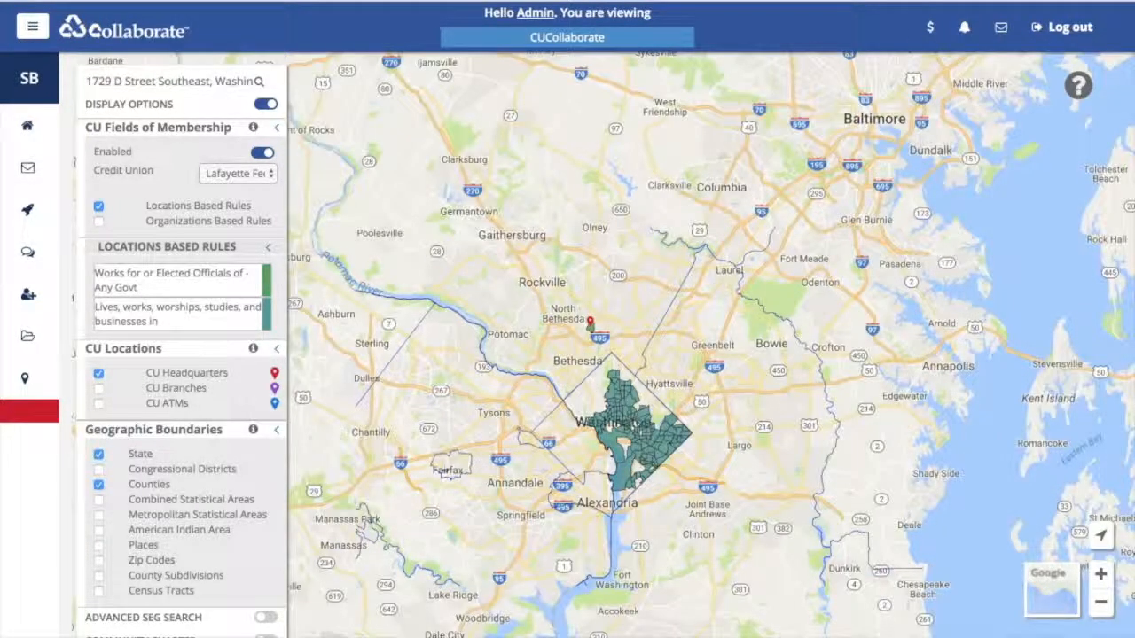
pyautogui.click(98, 485)
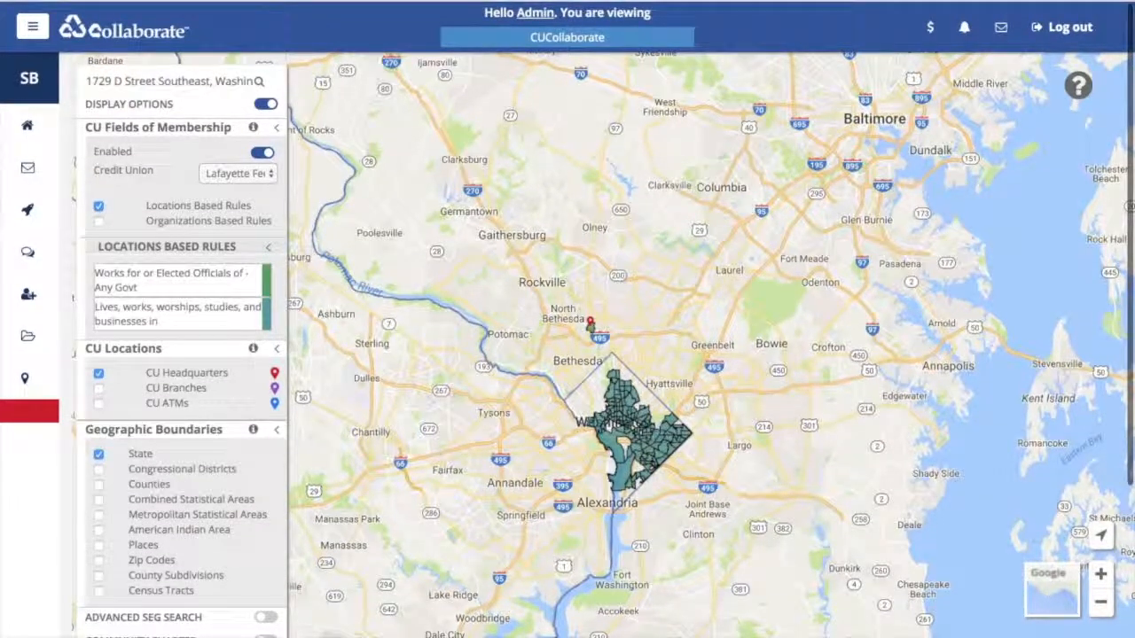
pyautogui.scroll(-1, 182, 354)
pyautogui.scroll(-1, 181, 354)
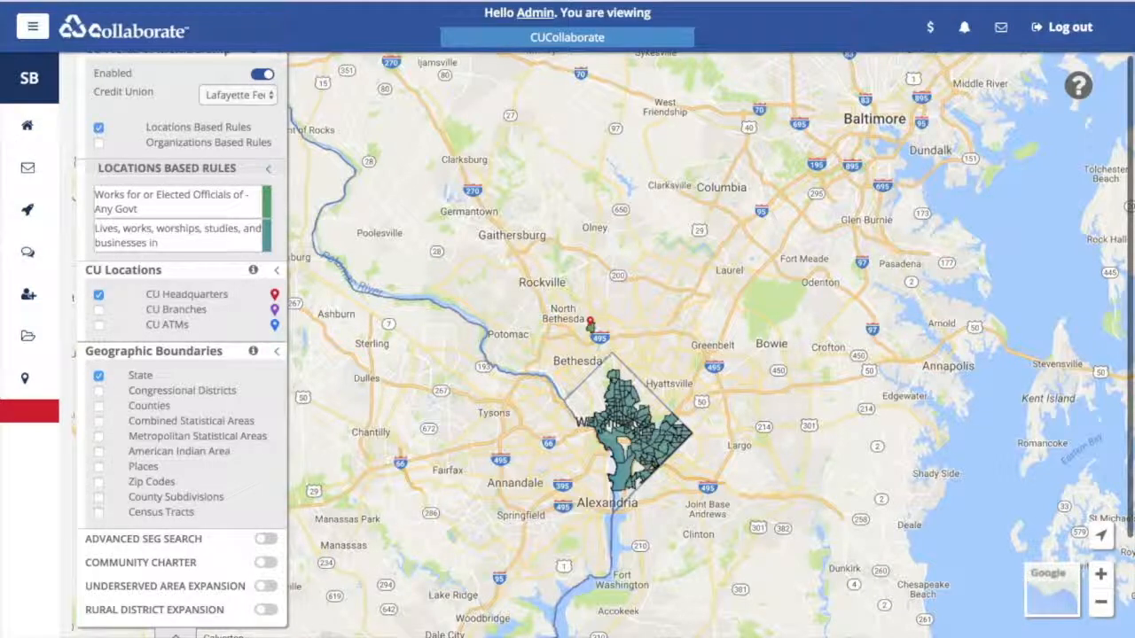
pyautogui.scroll(2, 182, 354)
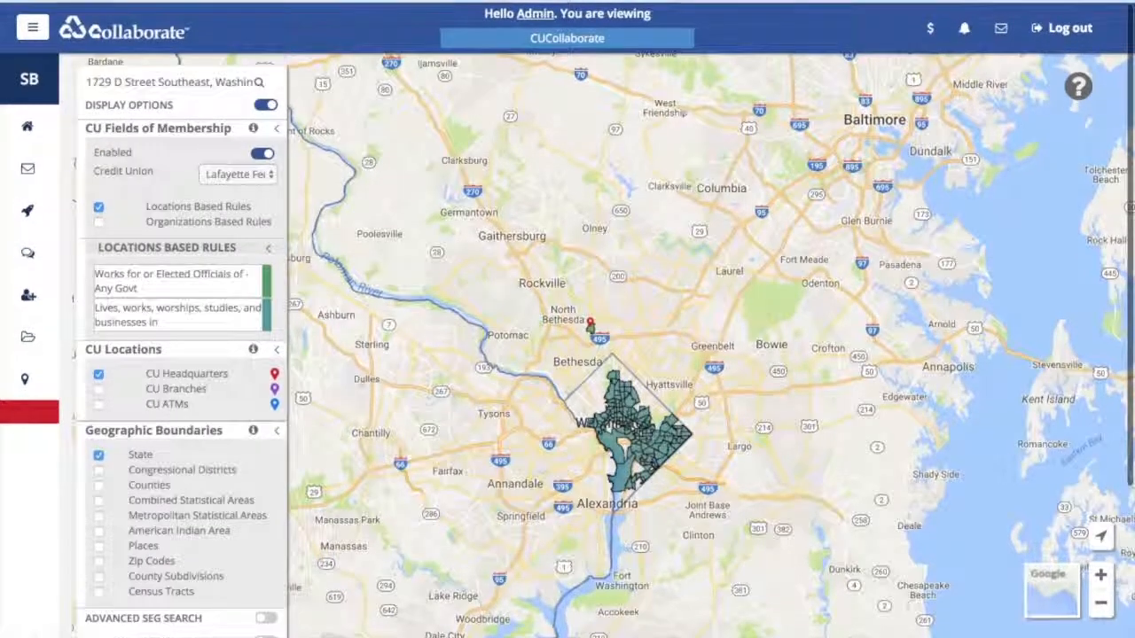
pyautogui.click(99, 370)
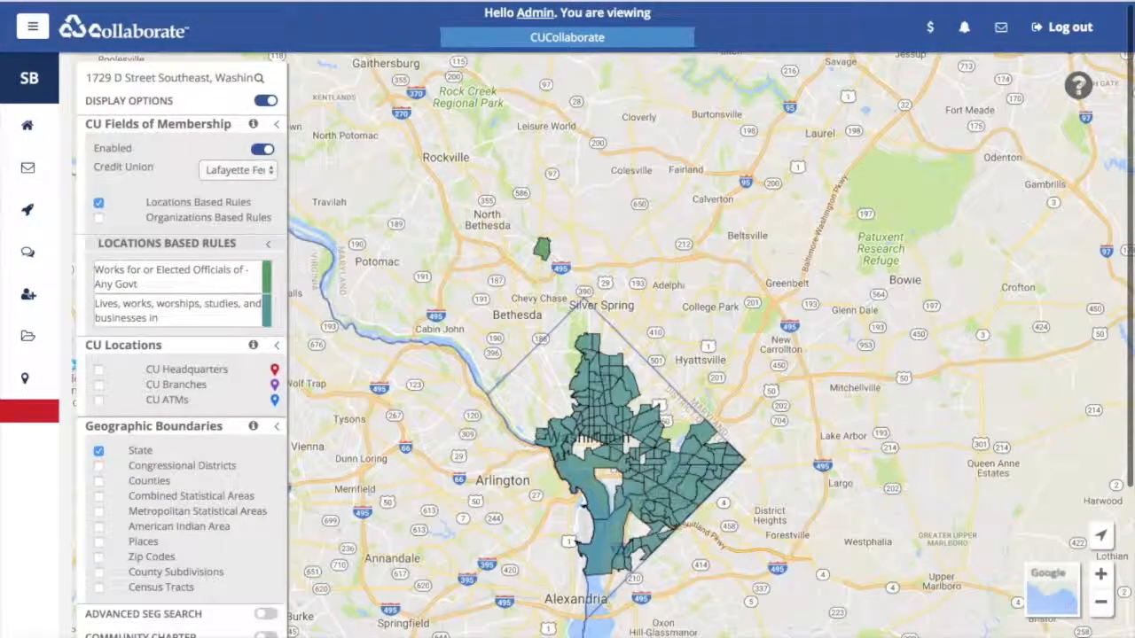
pyautogui.click(98, 203)
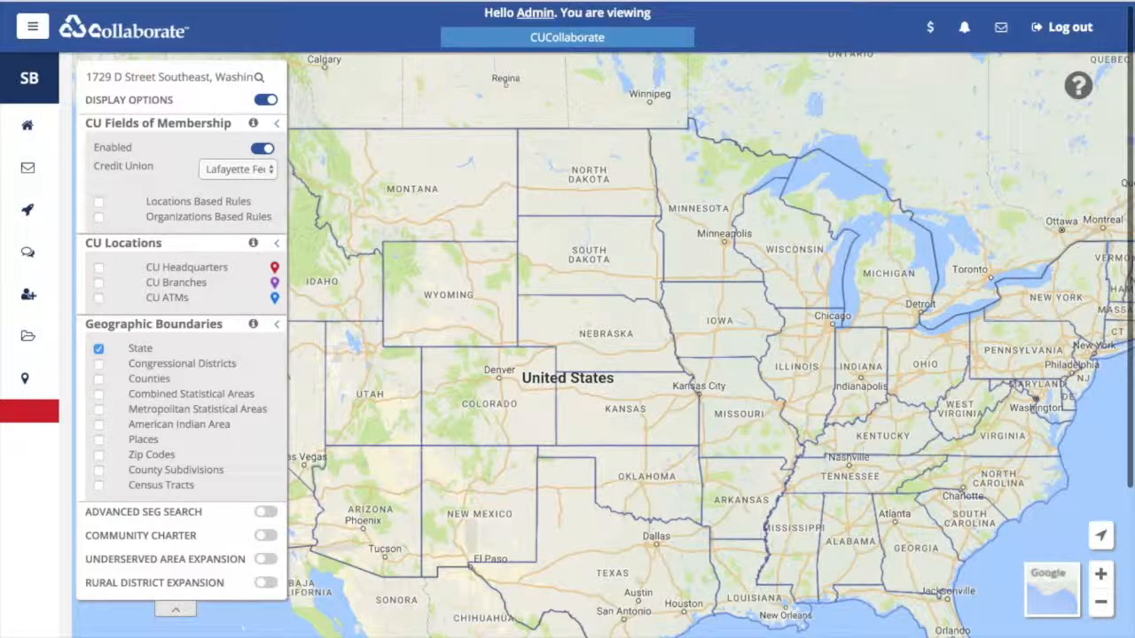
# - Collapse CU Fields of Membership and turn on Rural District Expansion
pyautogui.click(277, 124)
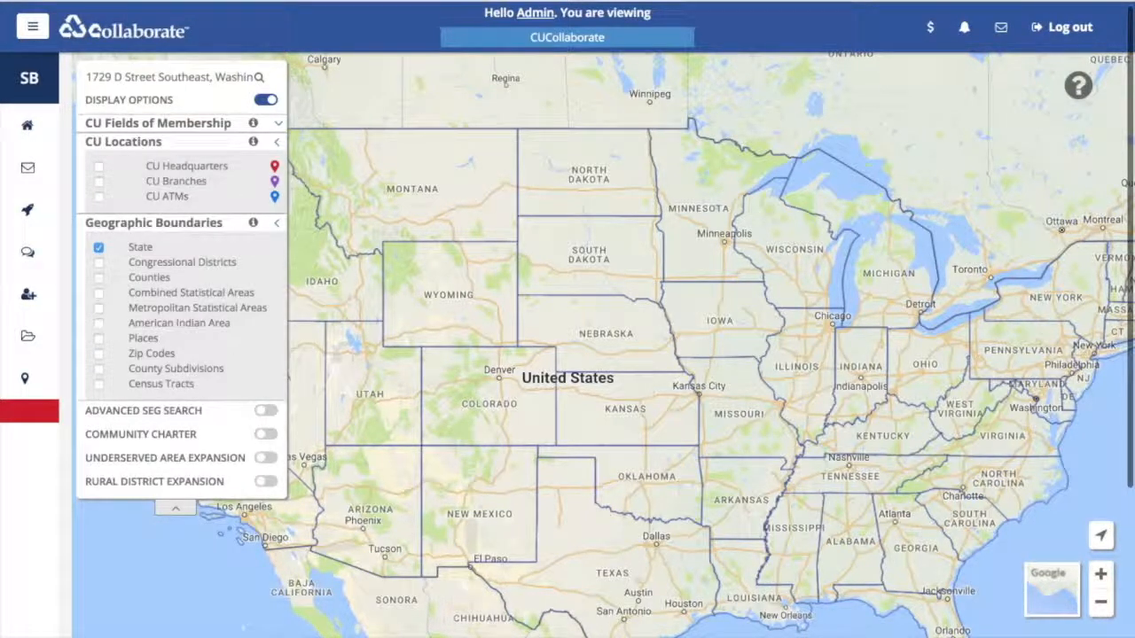
pyautogui.click(265, 481)
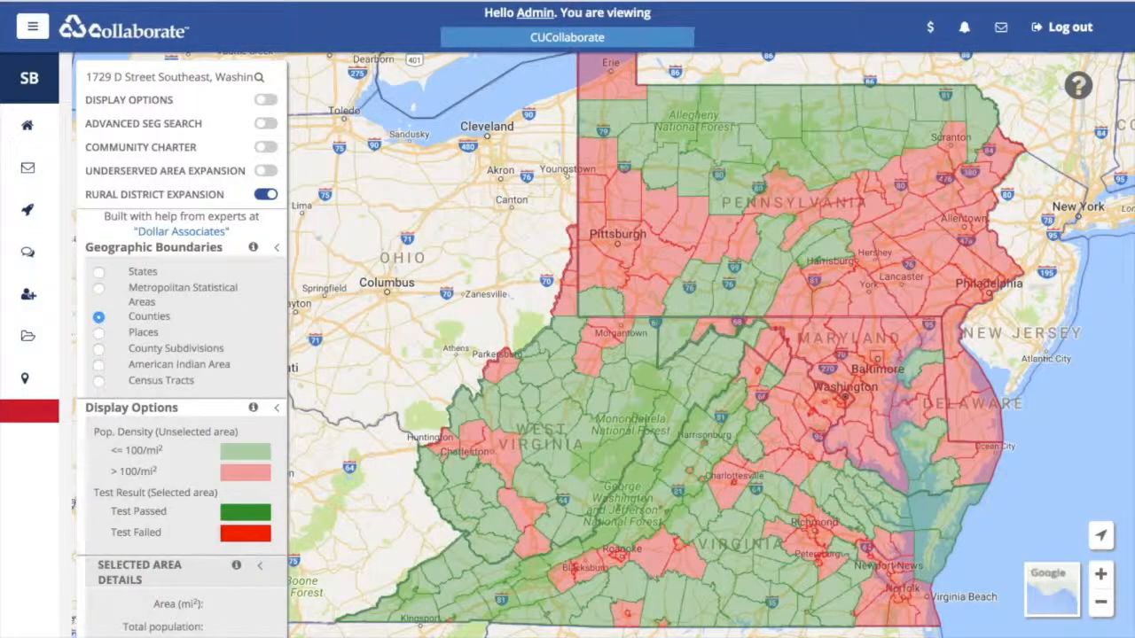
# - Set the Geographic Boundaries level to Census Tracts instead of counties
pyautogui.scroll(-1, 182, 346)
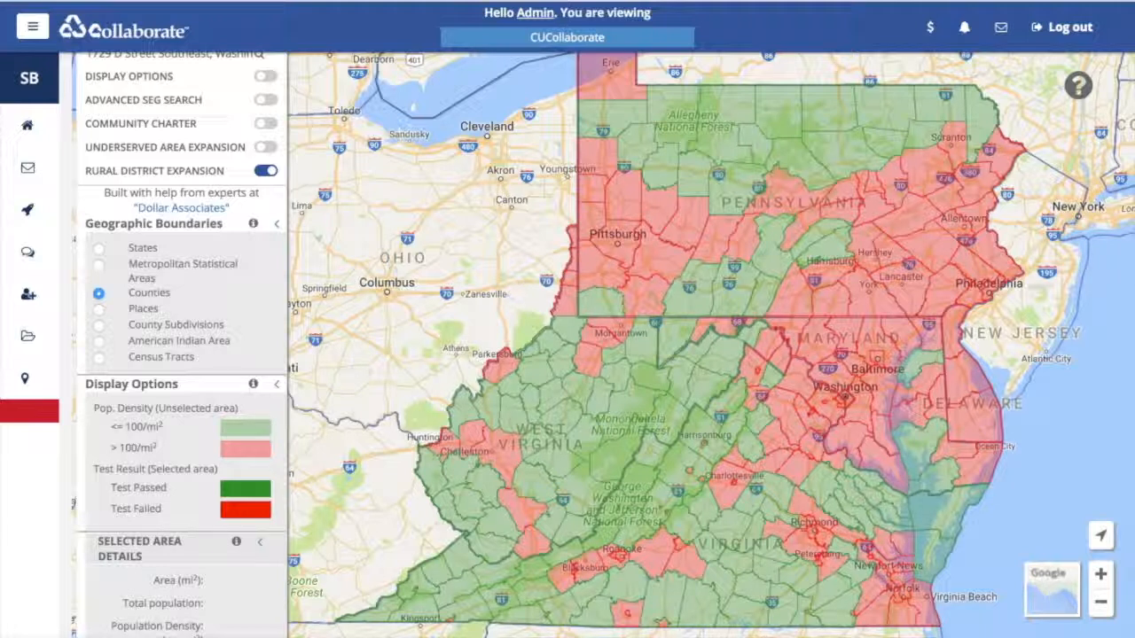
pyautogui.scroll(-1, 182, 337)
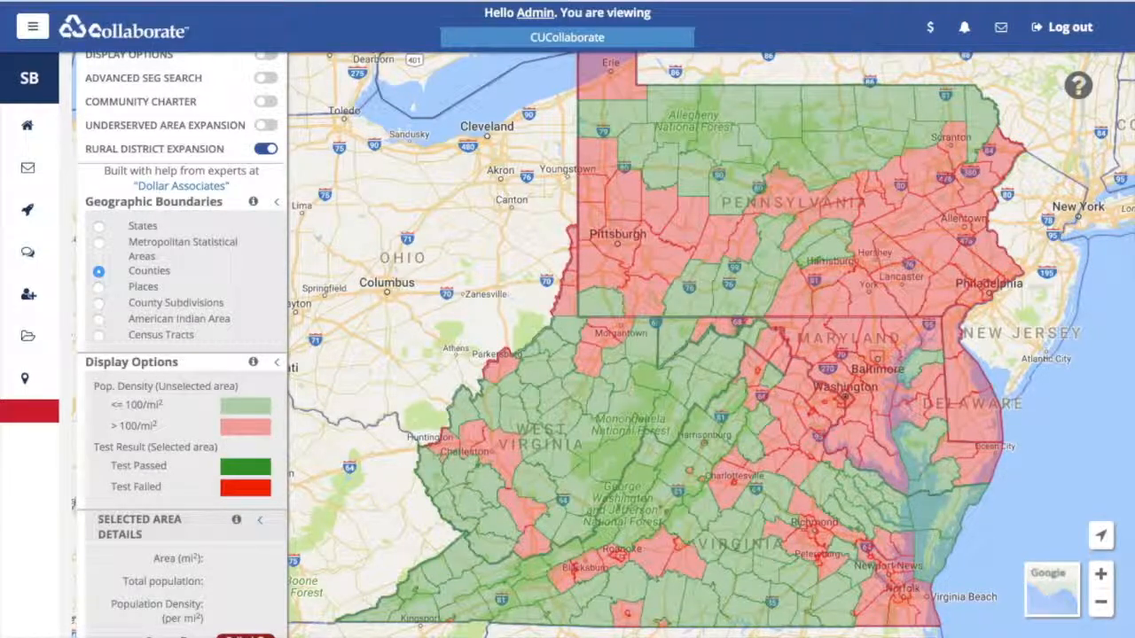
pyautogui.moveTo(85, 202); pyautogui.dragTo(222, 201)
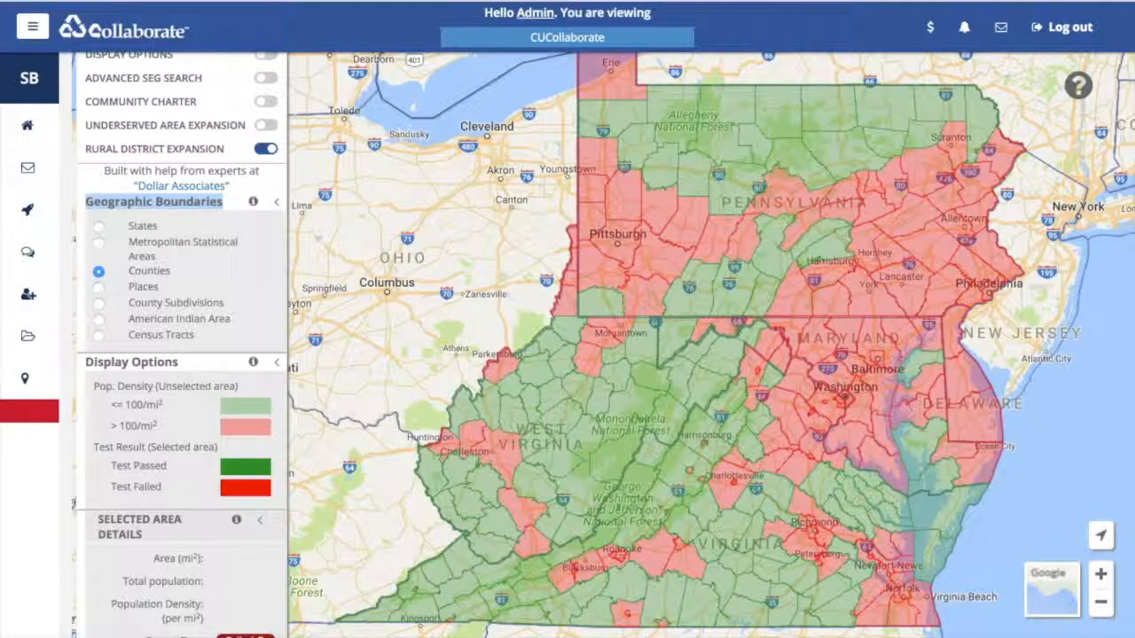
pyautogui.click(98, 335)
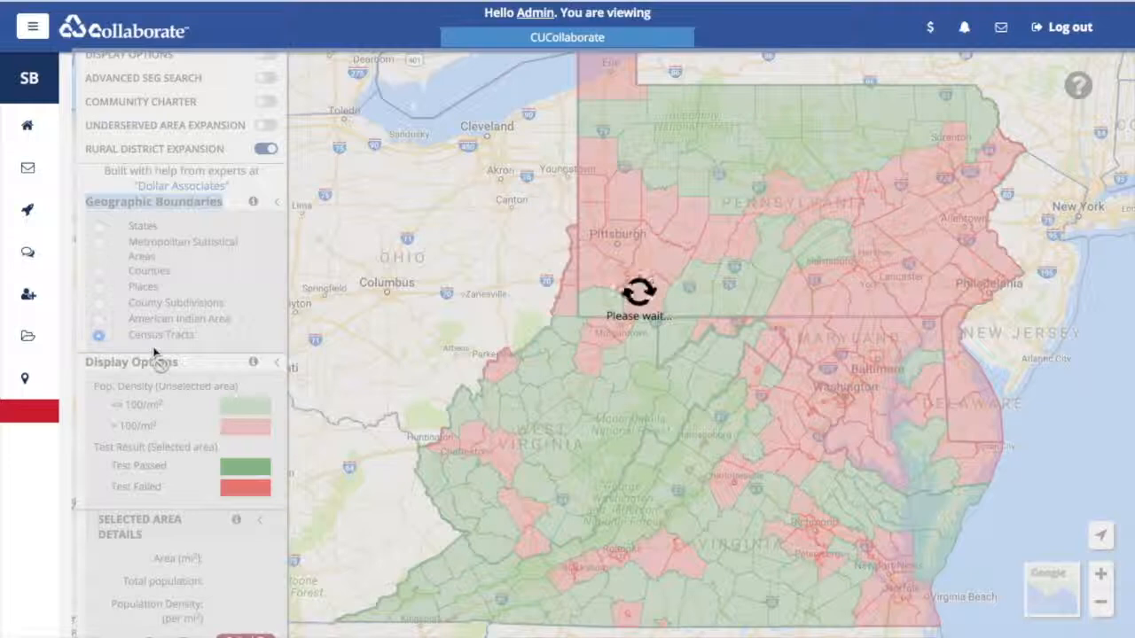
# - Zoom the map in on the West Virginia census tracts around Mt Storm
pyautogui.scroll(1, 167, 358)
pyautogui.scroll(-1, 166, 358)
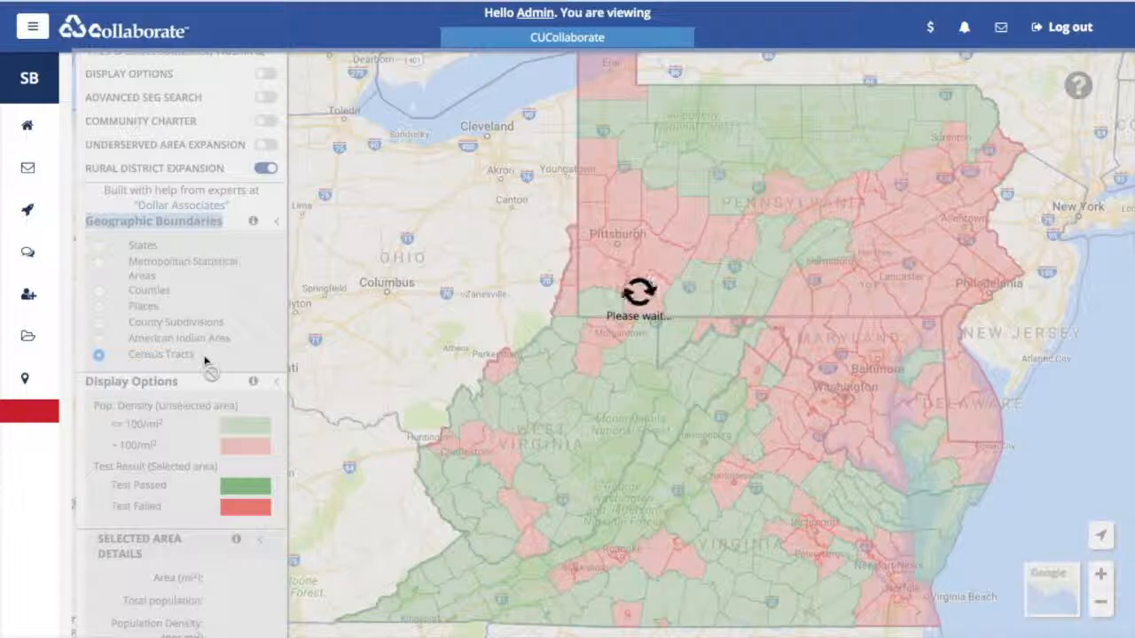
pyautogui.scroll(-1, 188, 390)
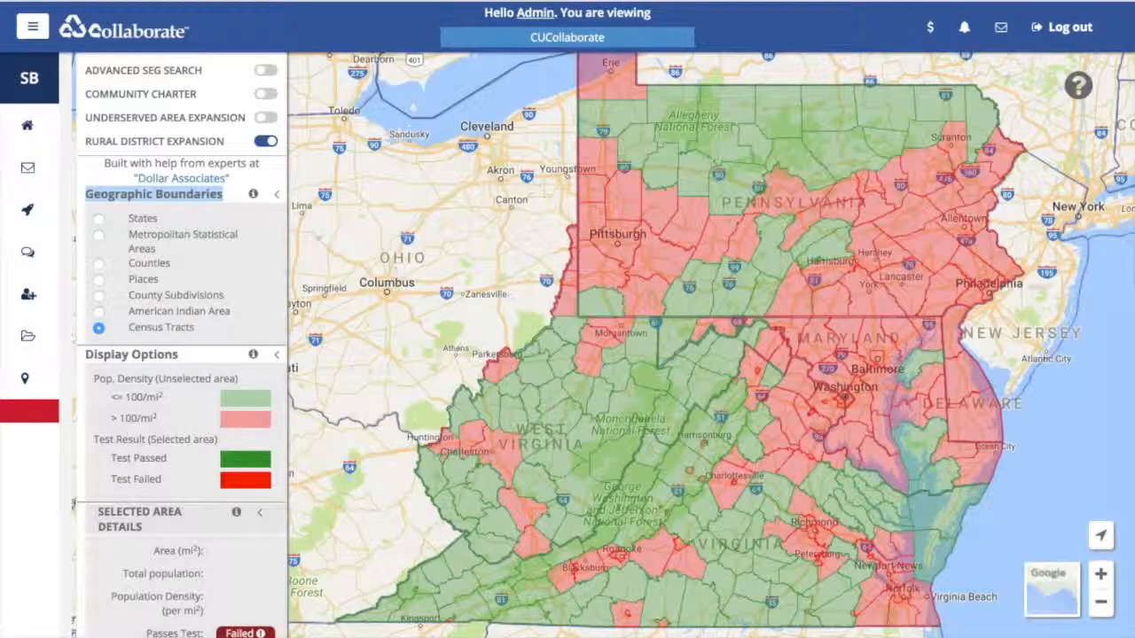
pyautogui.scroll(2, 713, 384)
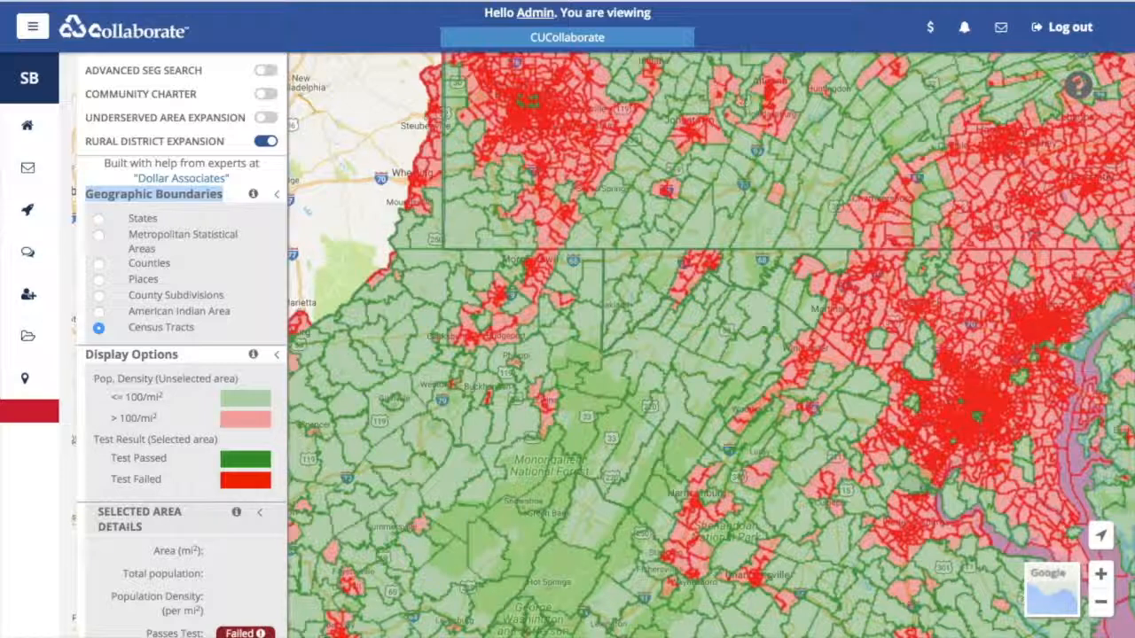
pyautogui.scroll(1, 652, 350)
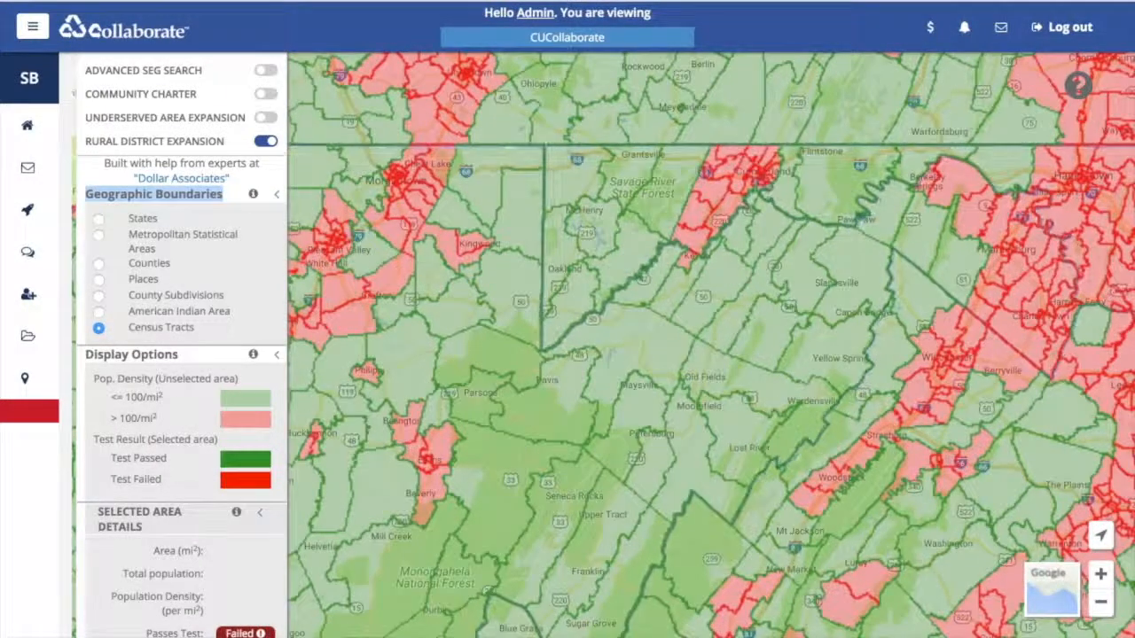
pyautogui.scroll(1, 642, 360)
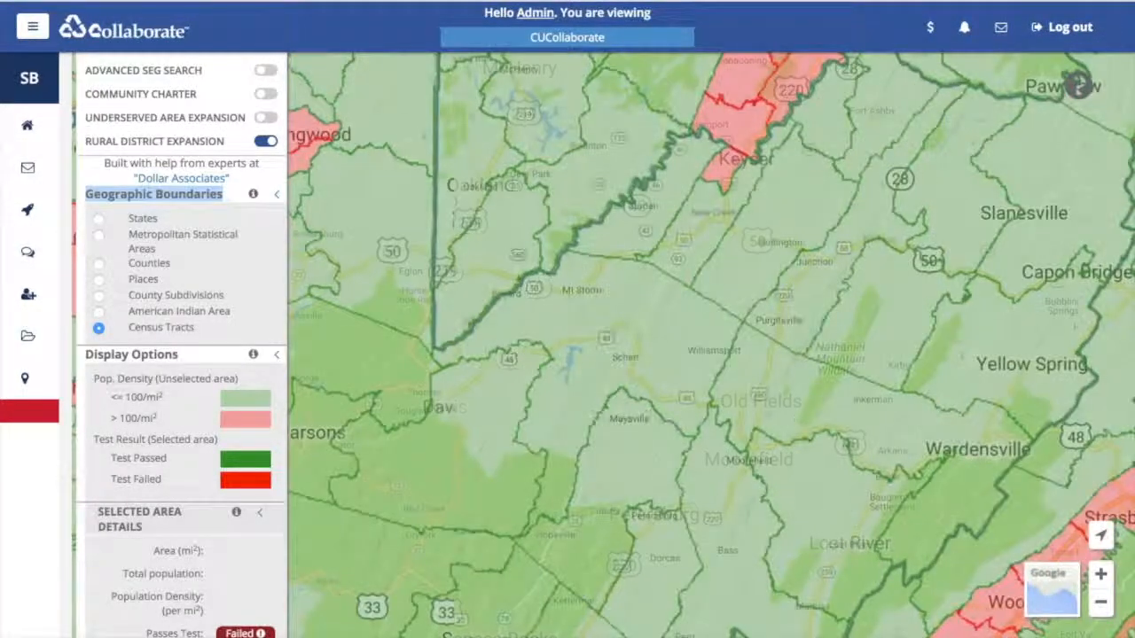
pyautogui.scroll(1, 181, 355)
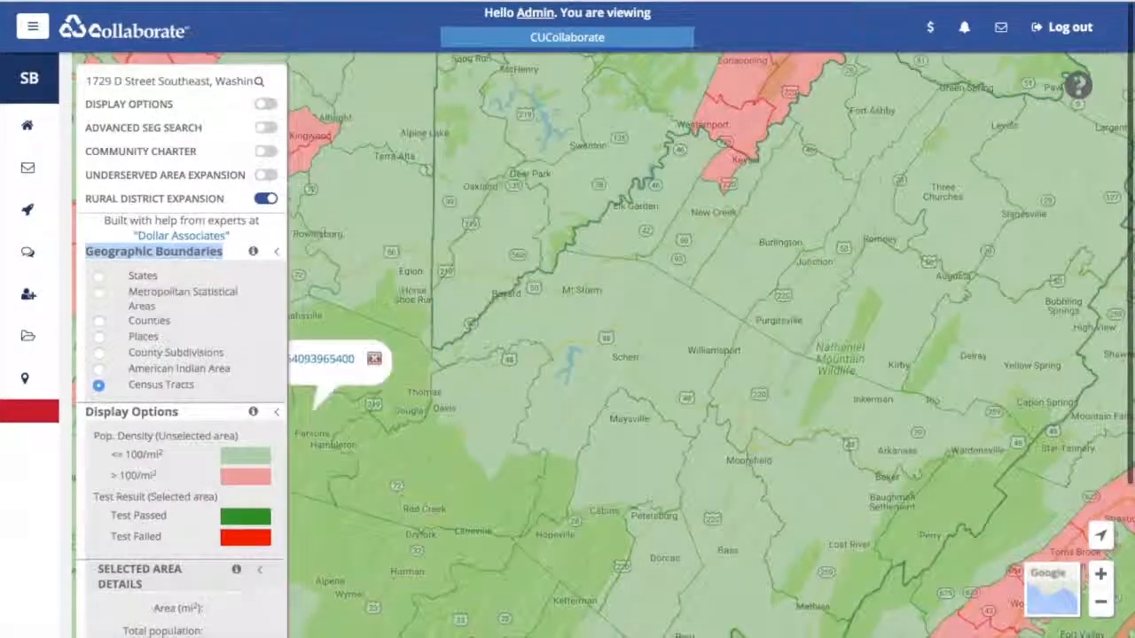
pyautogui.scroll(-1, 182, 355)
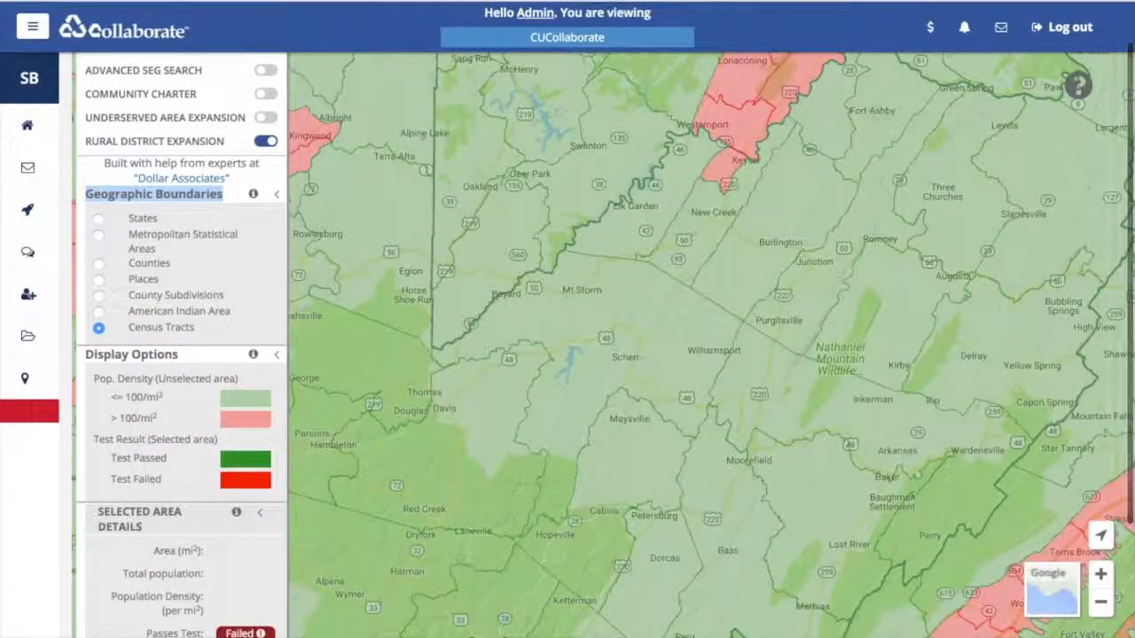
pyautogui.scroll(1, 181, 354)
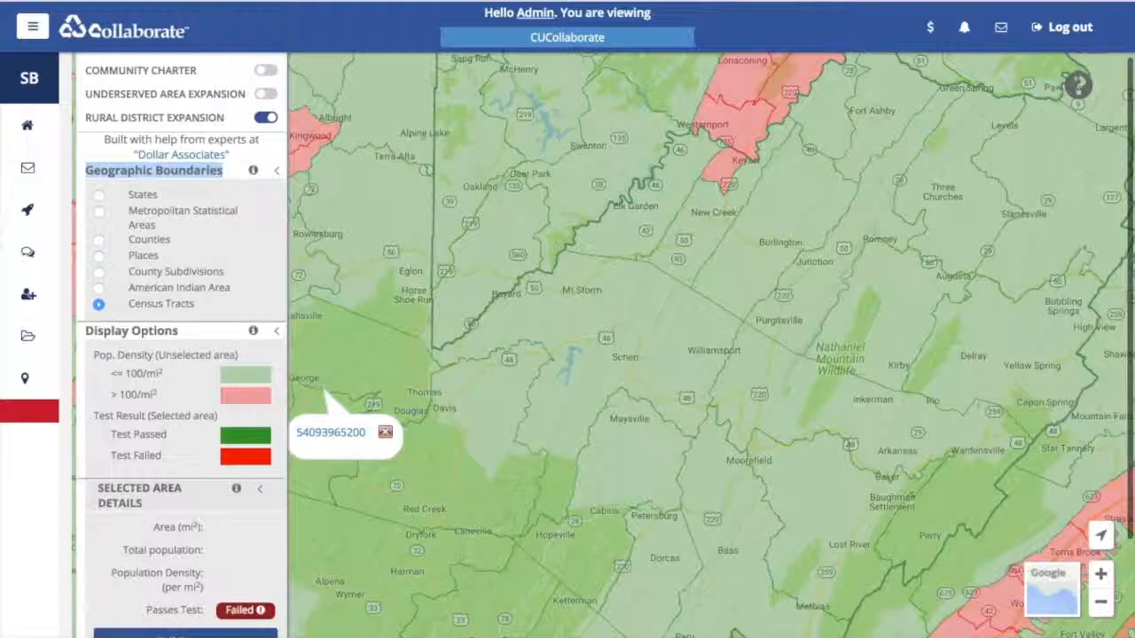
pyautogui.click(154, 234)
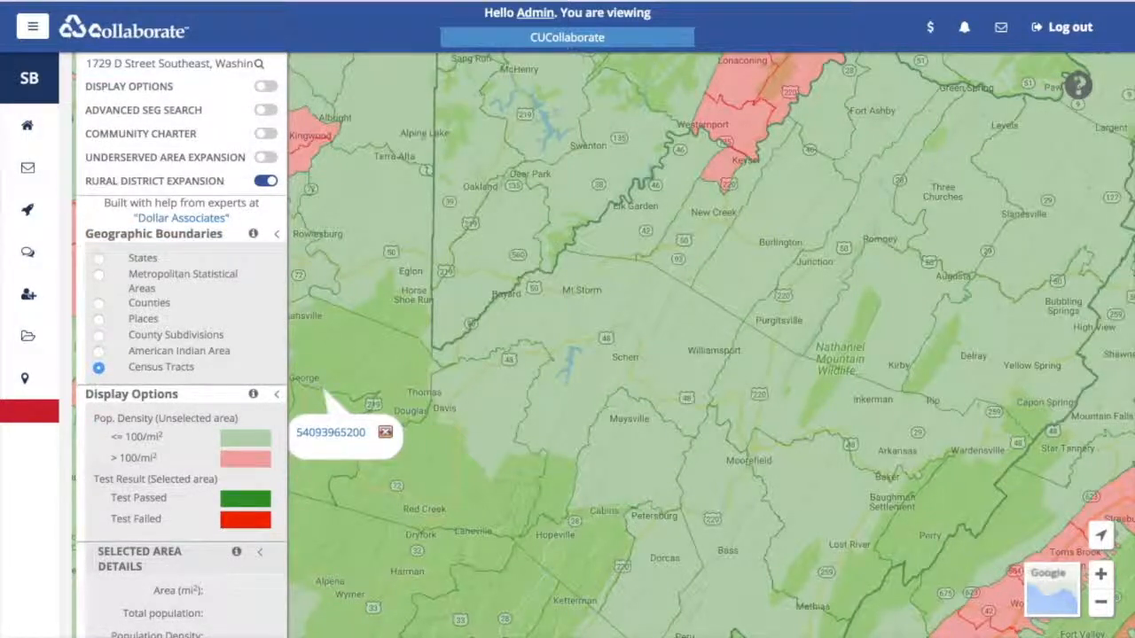
pyautogui.moveTo(195, 367); pyautogui.dragTo(128, 366)
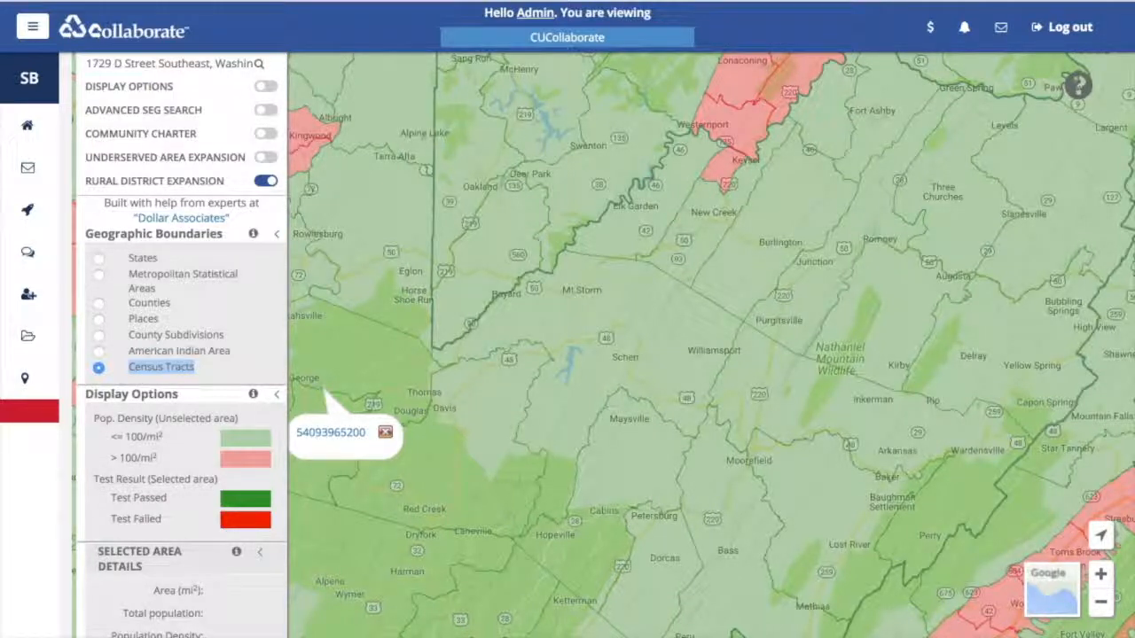
pyautogui.scroll(-2, 182, 355)
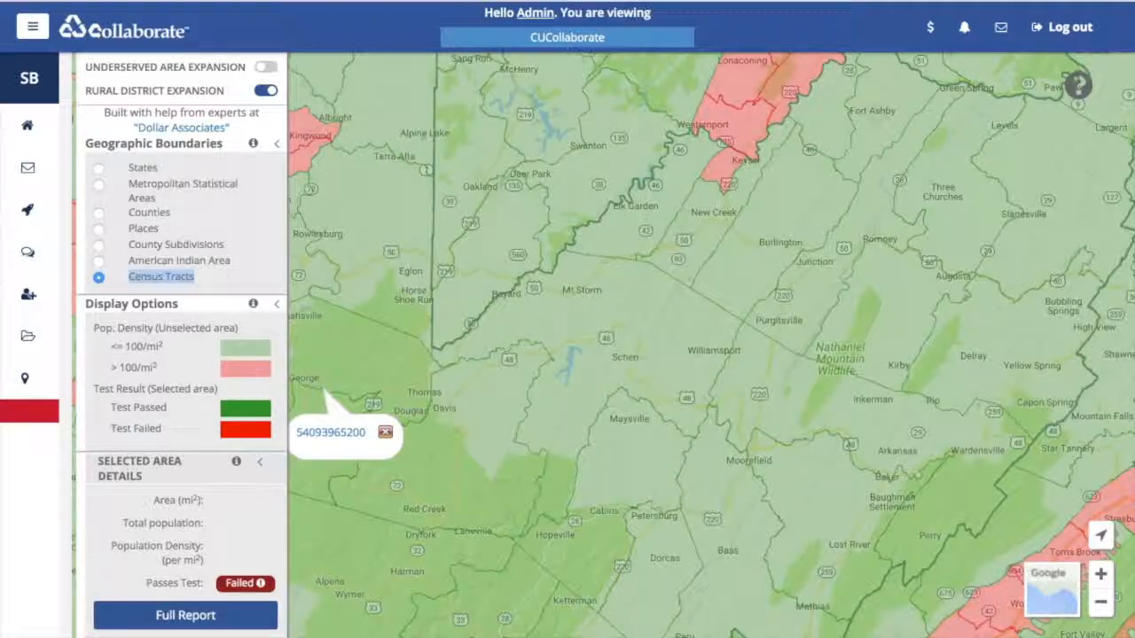
pyautogui.scroll(-2, 182, 355)
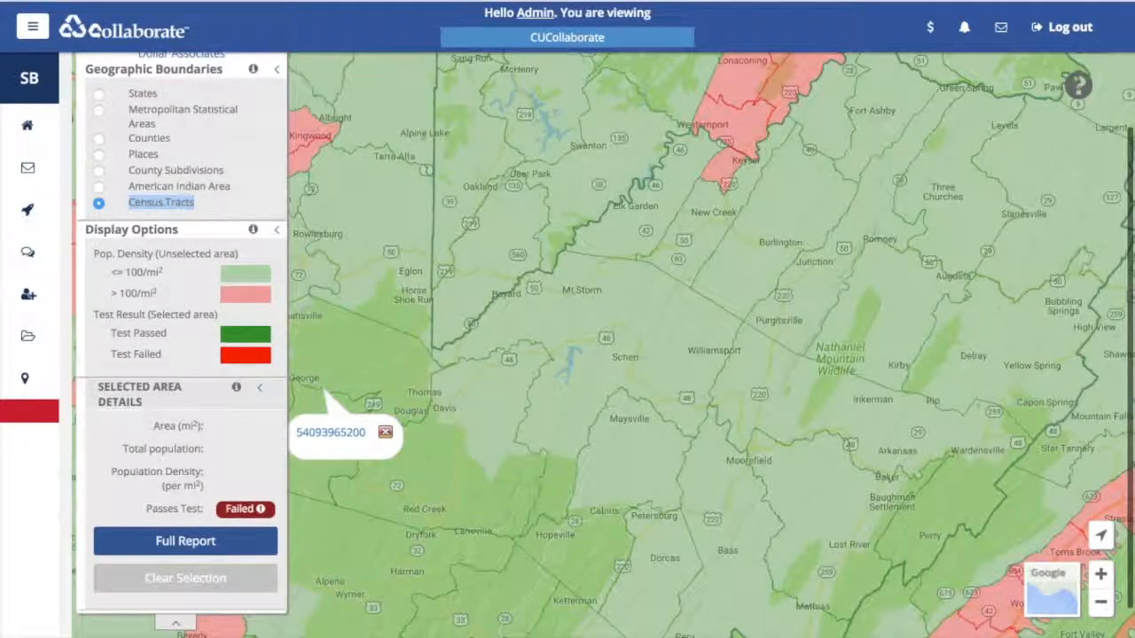
pyautogui.scroll(2, 181, 355)
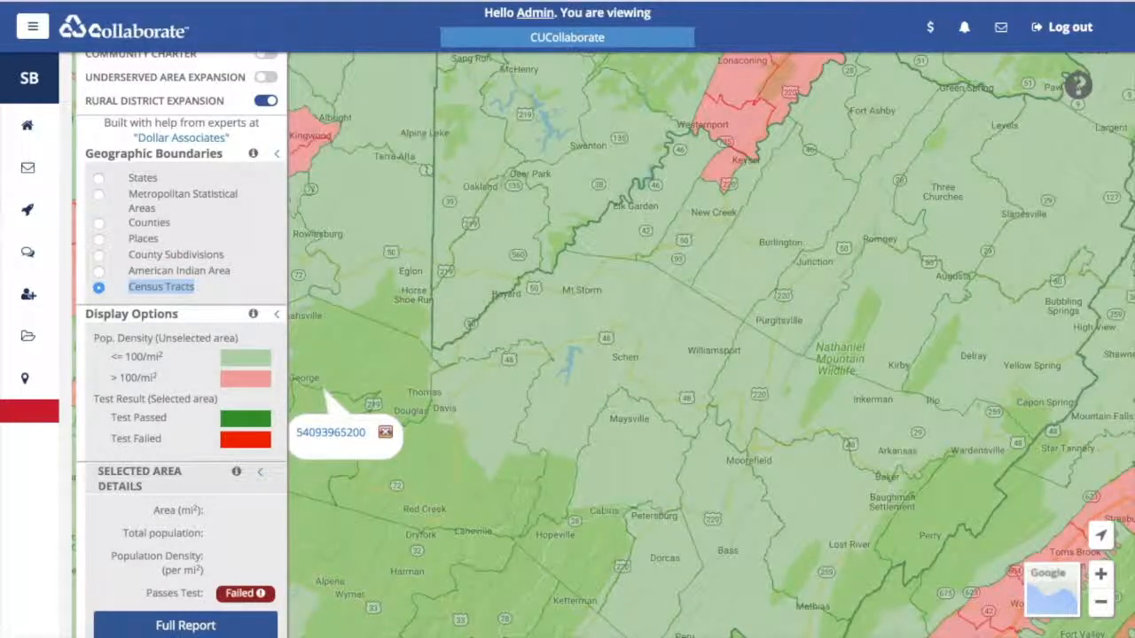
pyautogui.moveTo(253, 314)
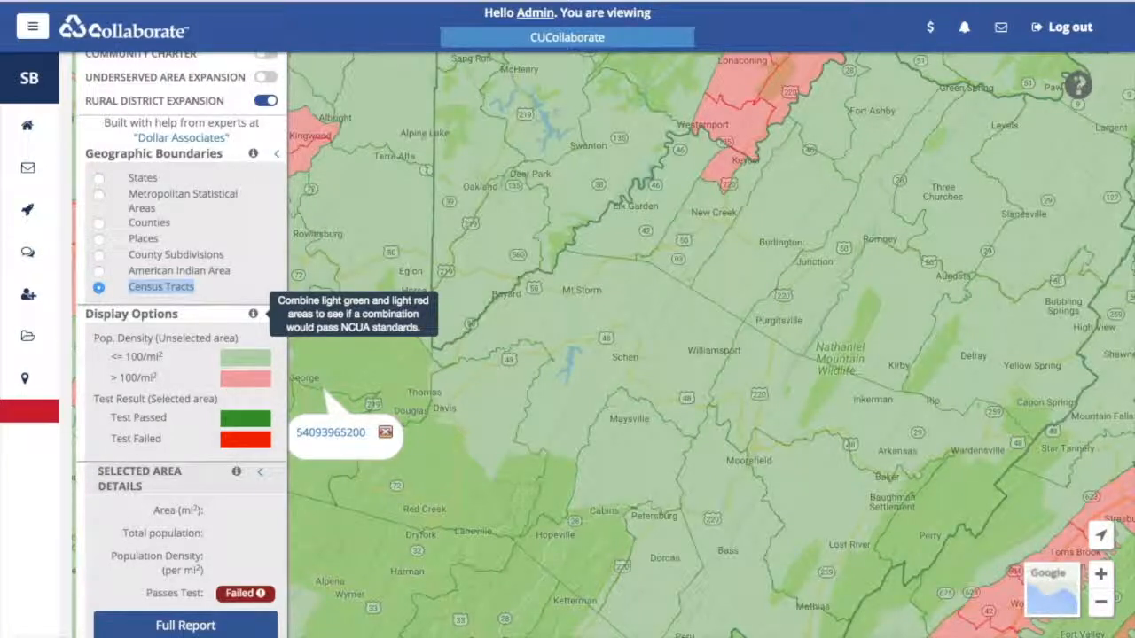
pyautogui.moveTo(236, 471)
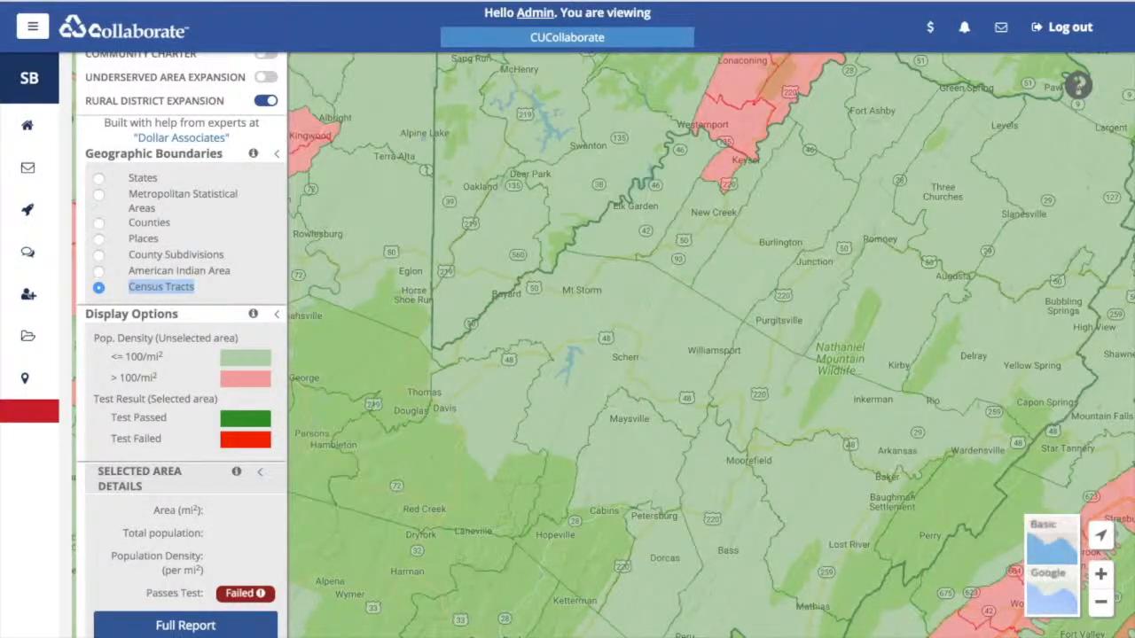
pyautogui.click(1101, 602)
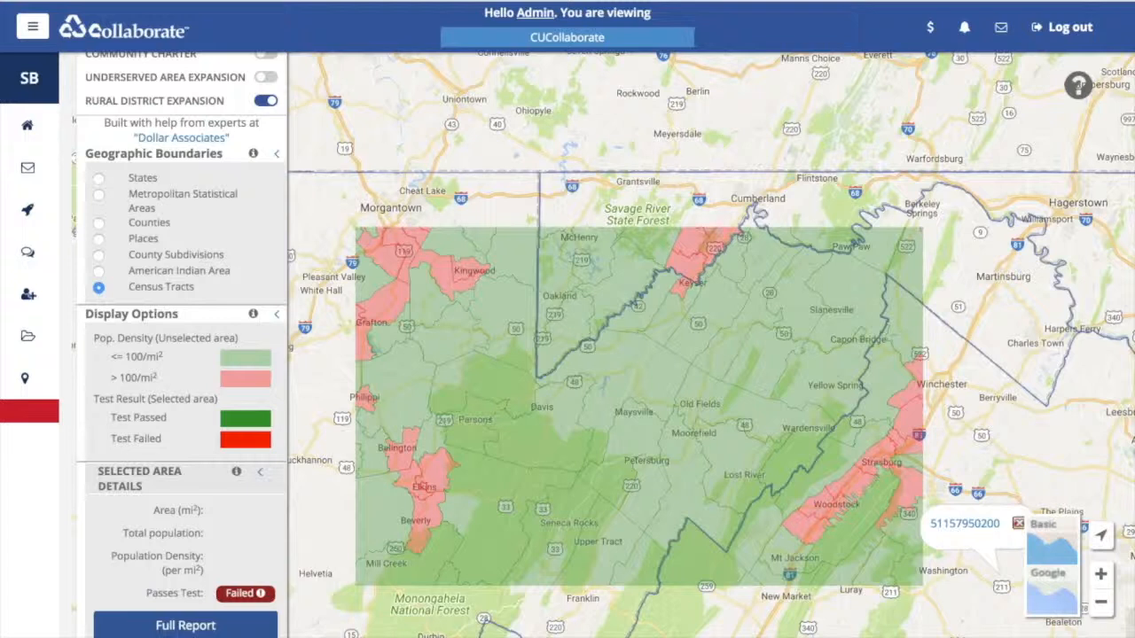
pyautogui.click(1101, 602)
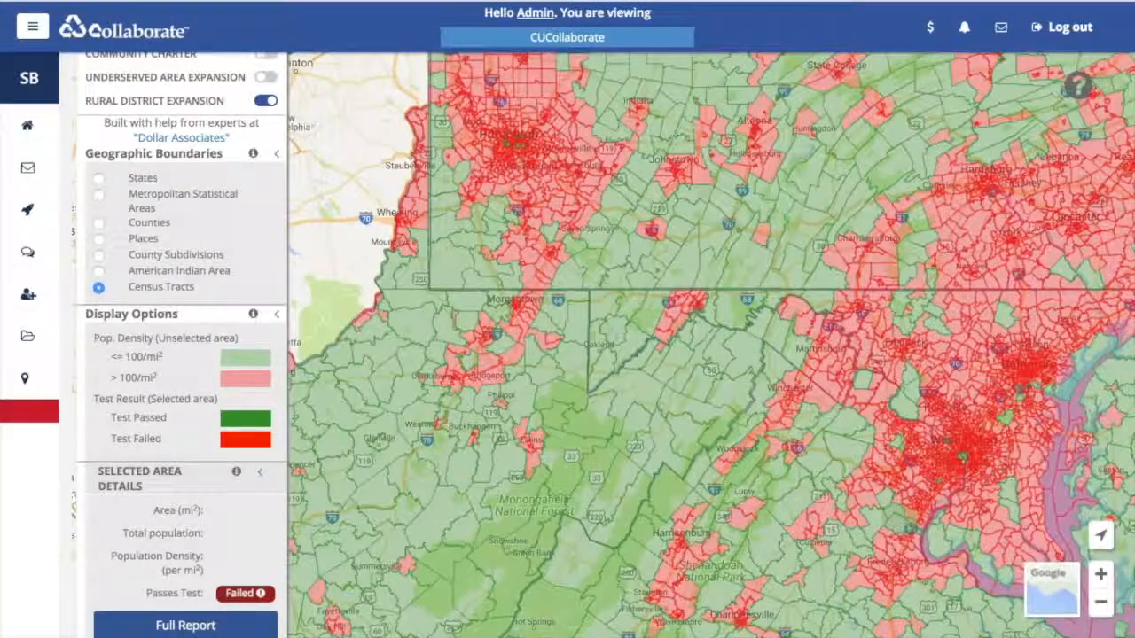
pyautogui.moveTo(691, 301); pyautogui.dragTo(673, 375)
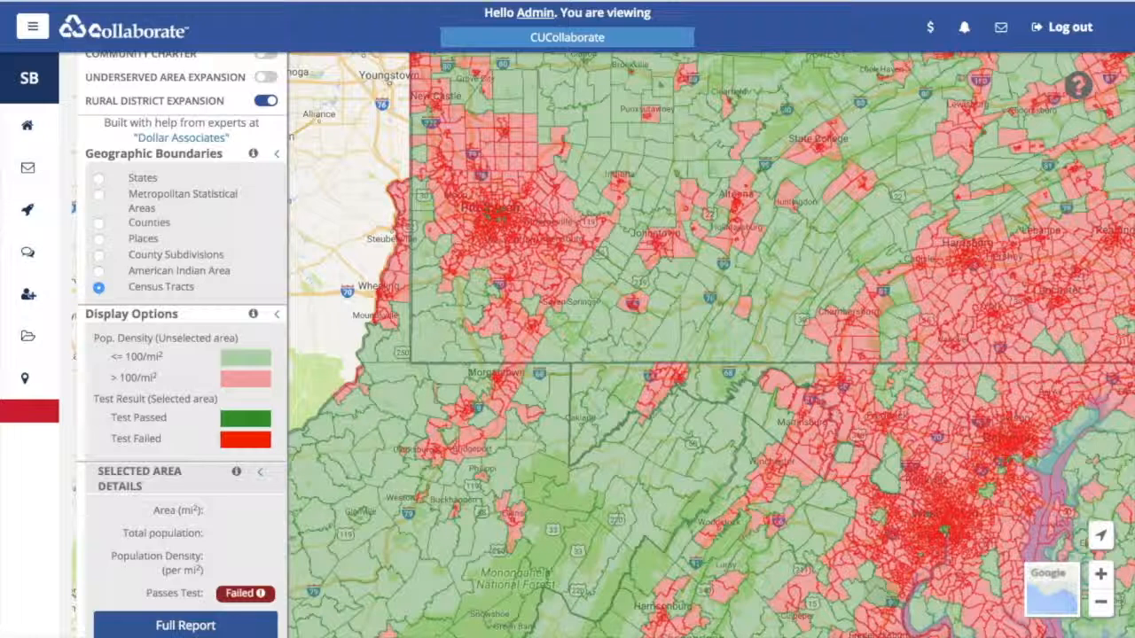
pyautogui.click(649, 405)
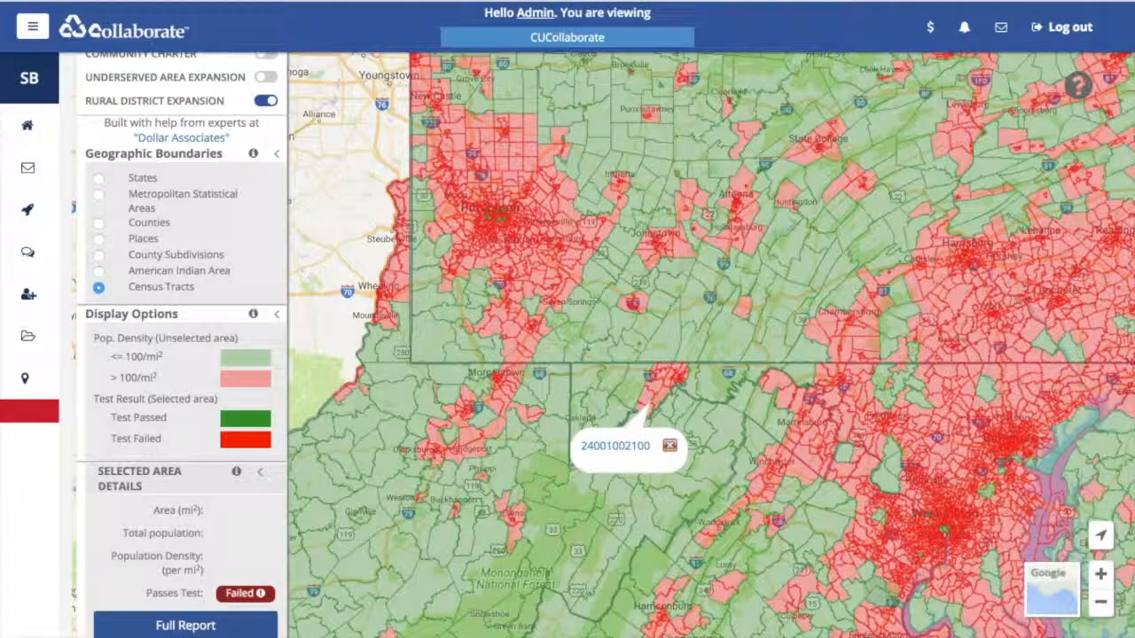
pyautogui.click(669, 446)
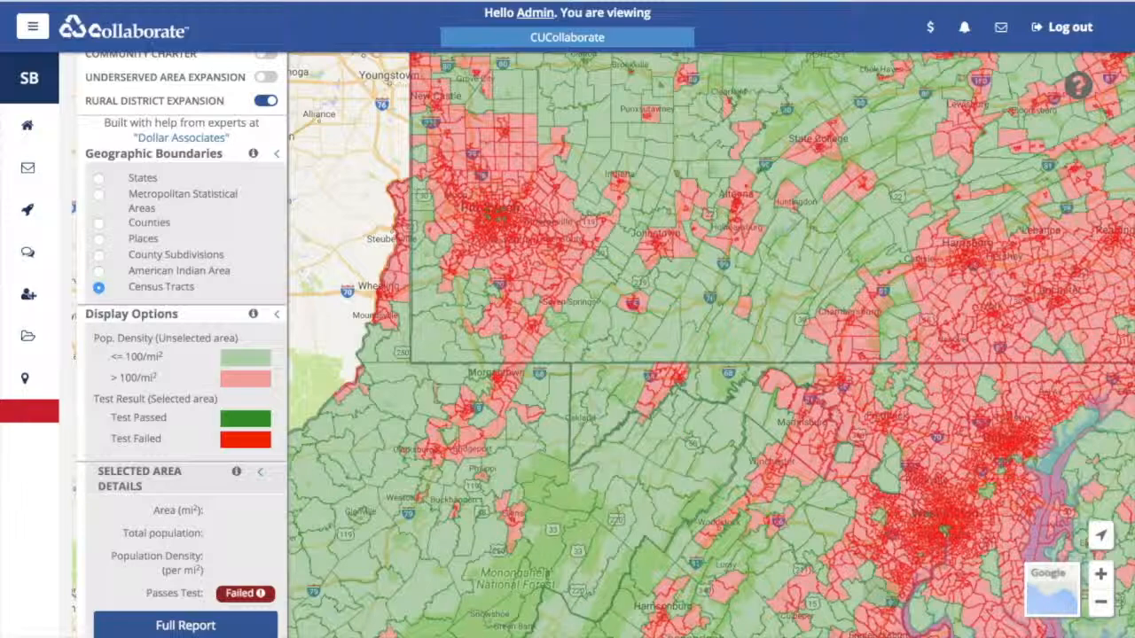
pyautogui.click(578, 493)
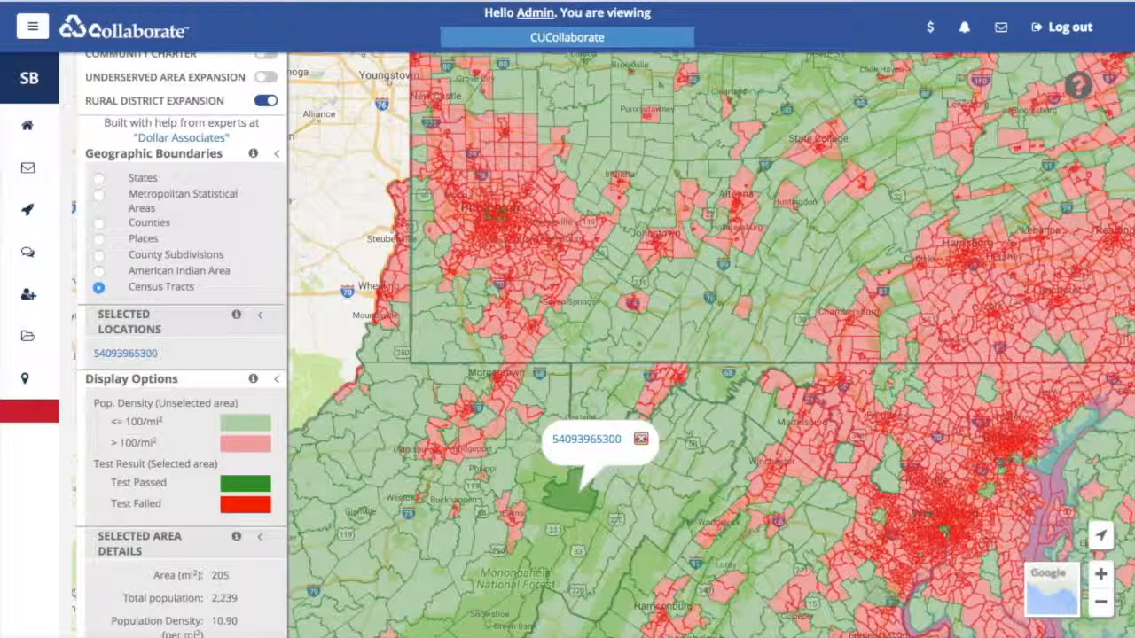
pyautogui.click(642, 439)
pyautogui.click(614, 466)
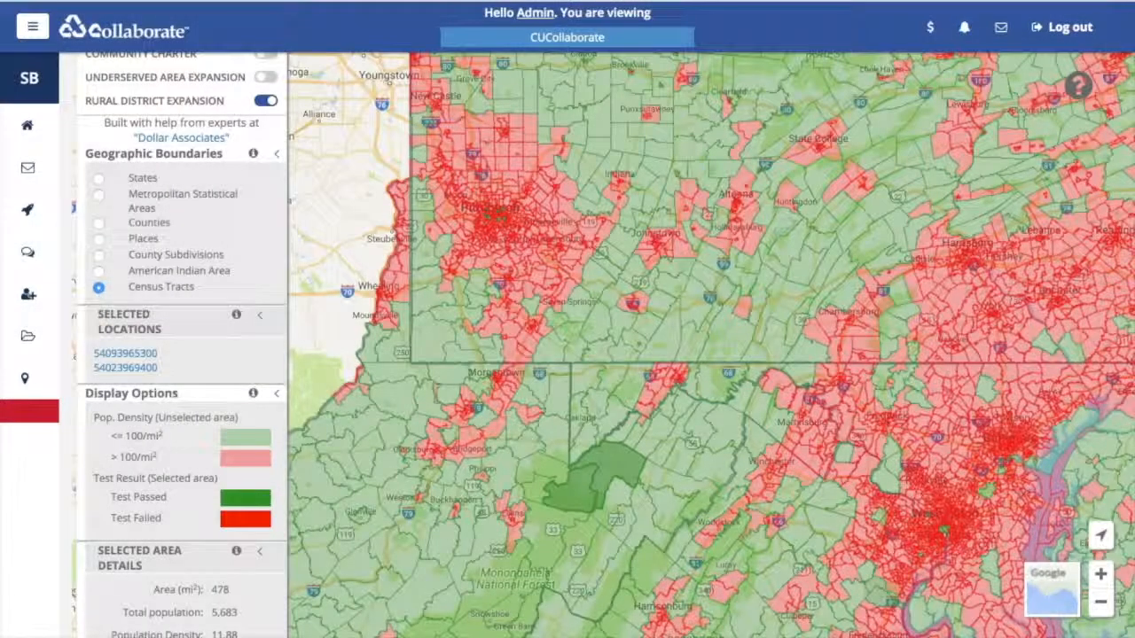
pyautogui.click(624, 438)
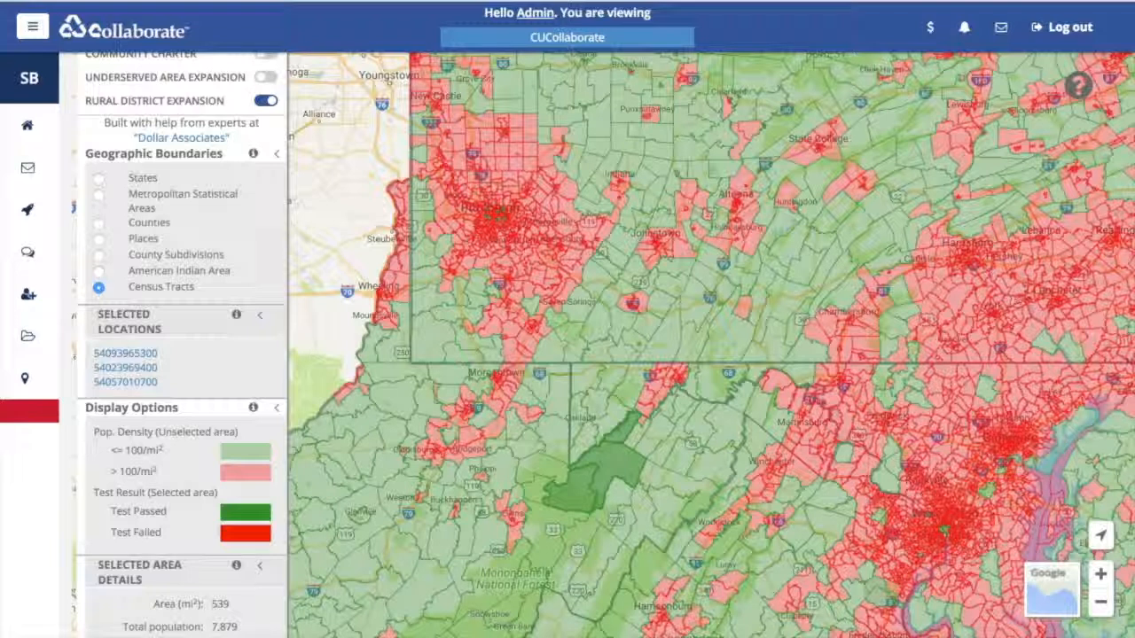
pyautogui.click(644, 450)
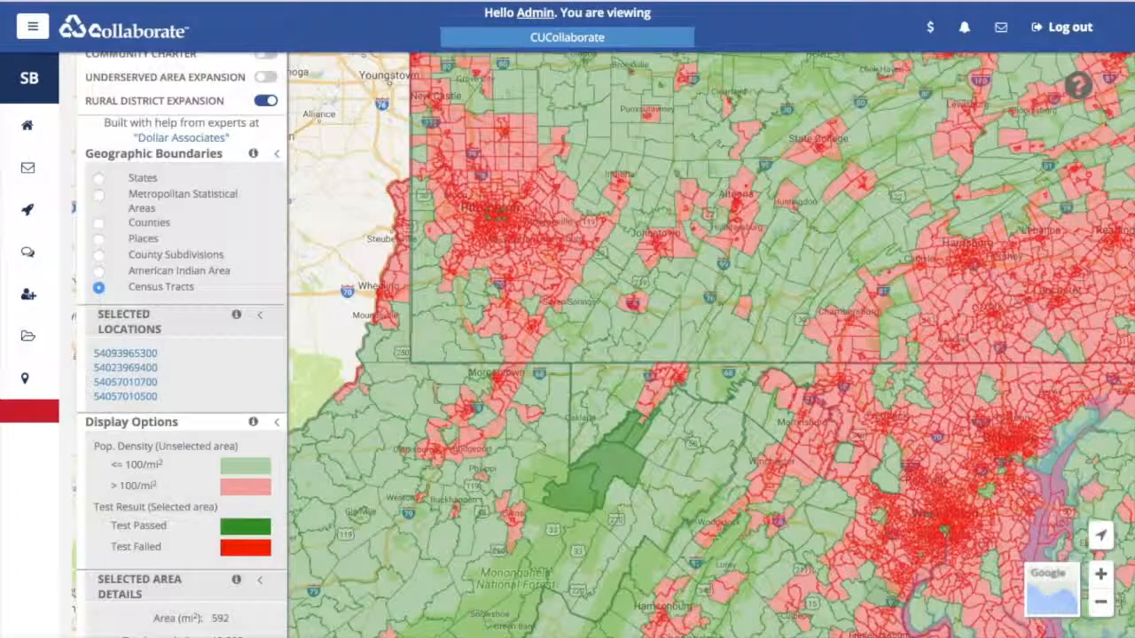
pyautogui.click(658, 433)
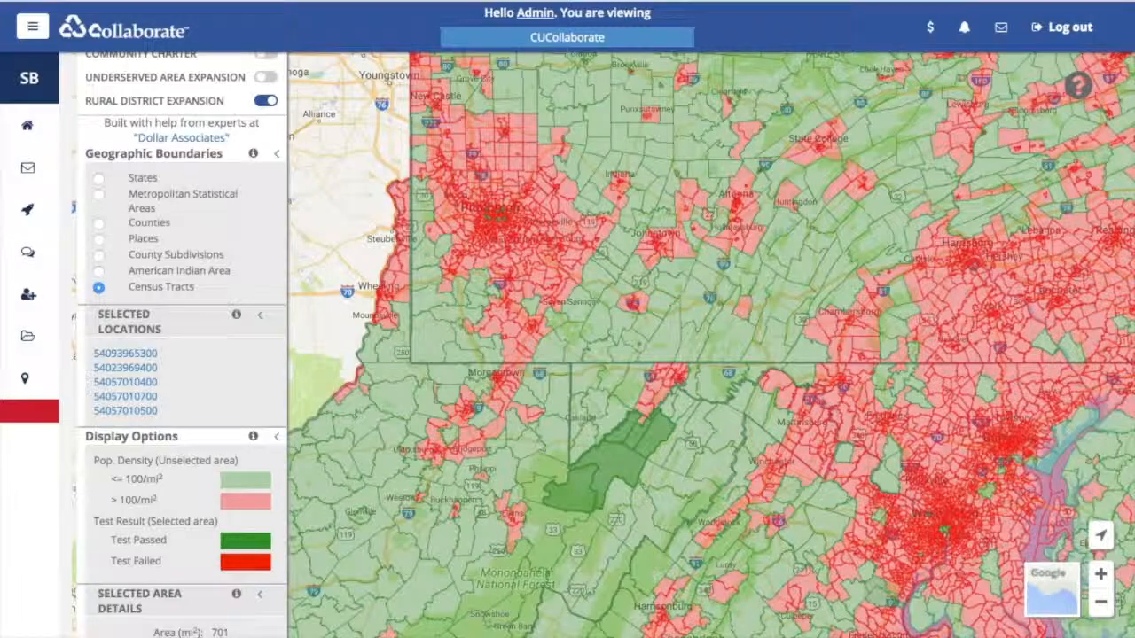
pyautogui.click(644, 415)
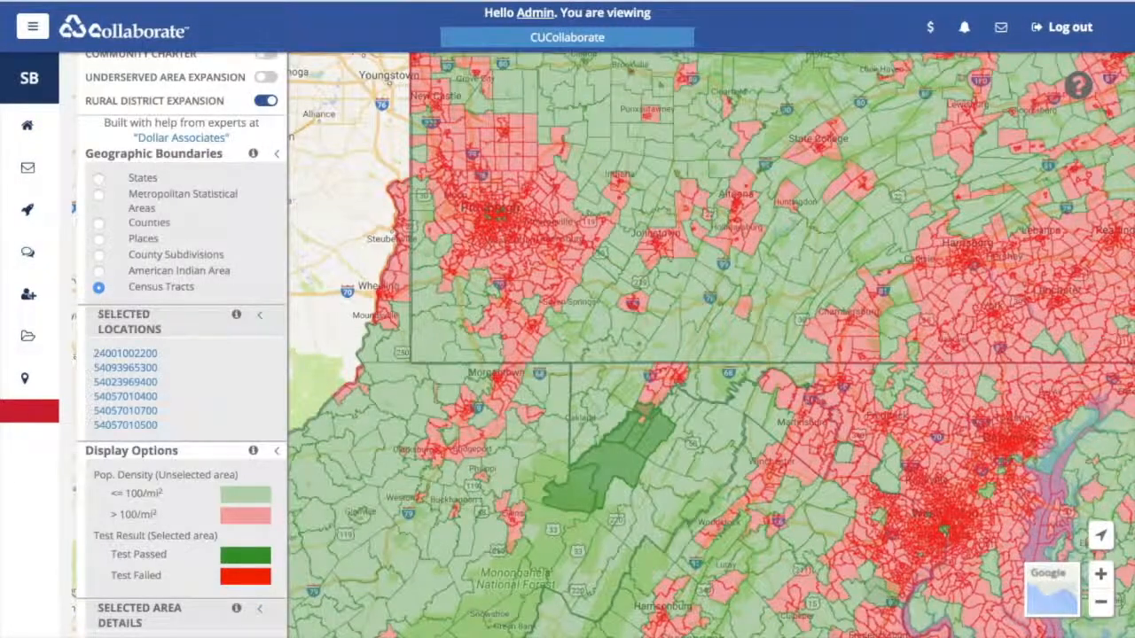
pyautogui.click(620, 406)
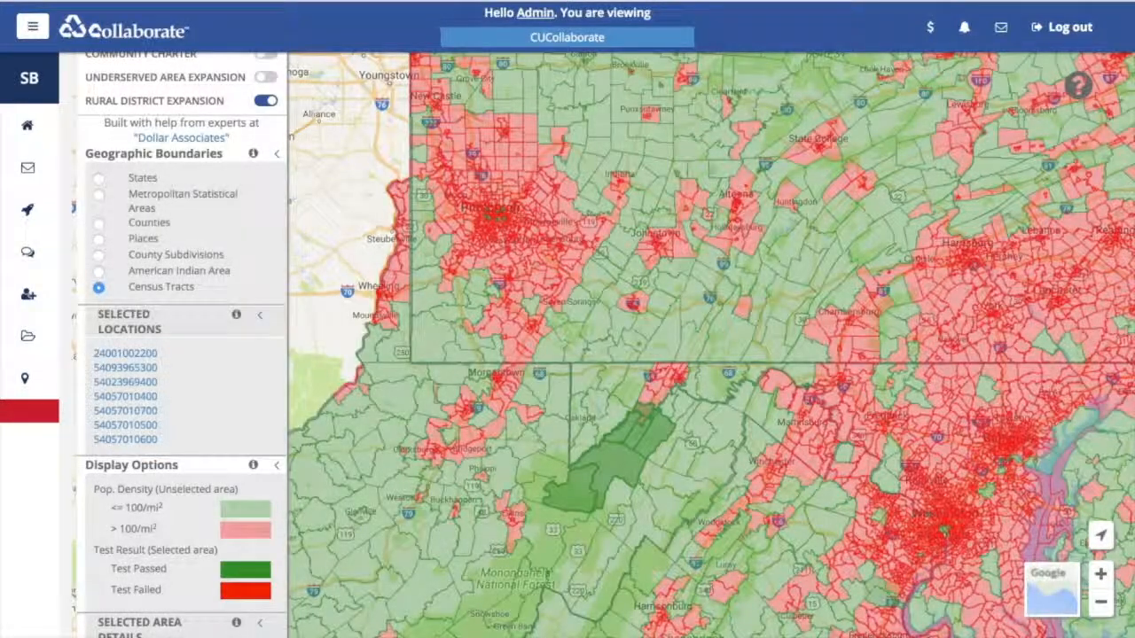
pyautogui.click(646, 404)
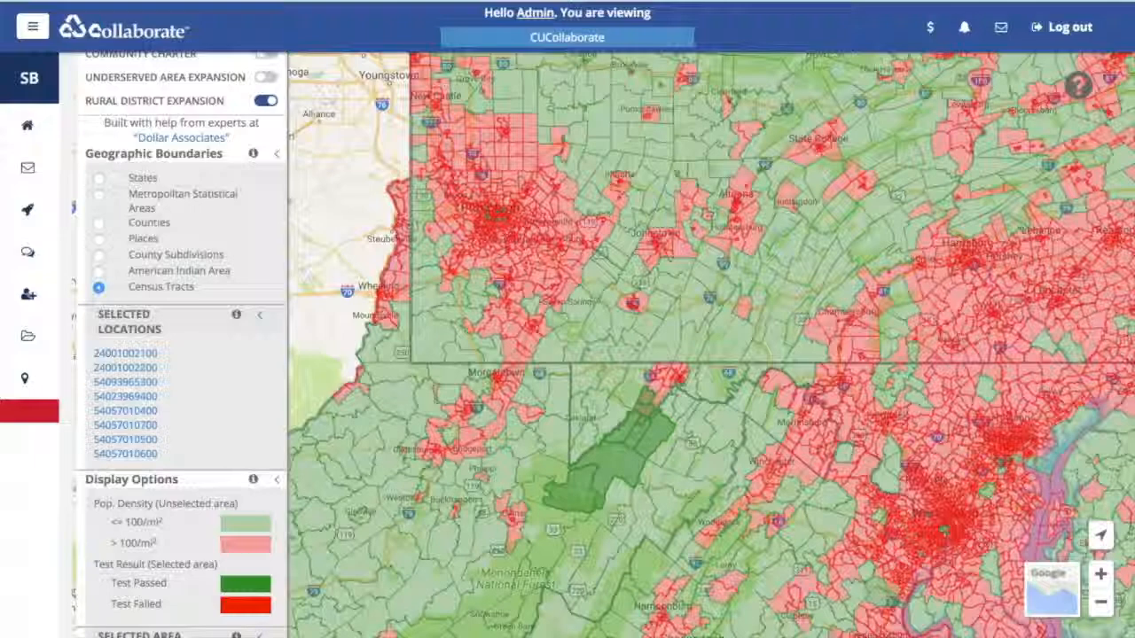
pyautogui.click(653, 398)
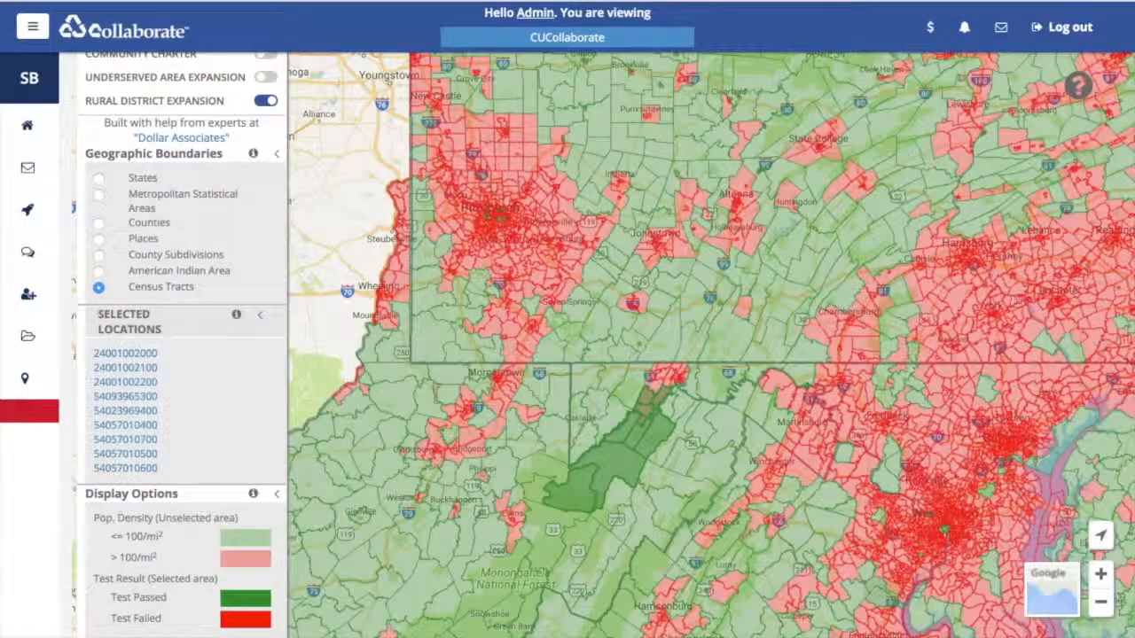
pyautogui.click(628, 398)
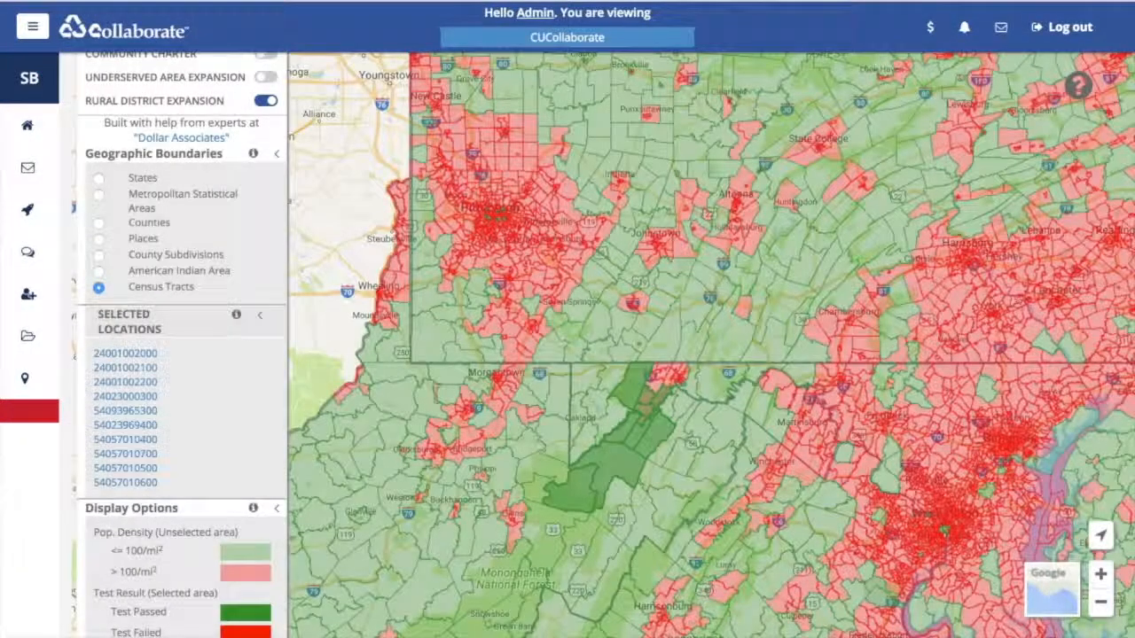
pyautogui.click(614, 420)
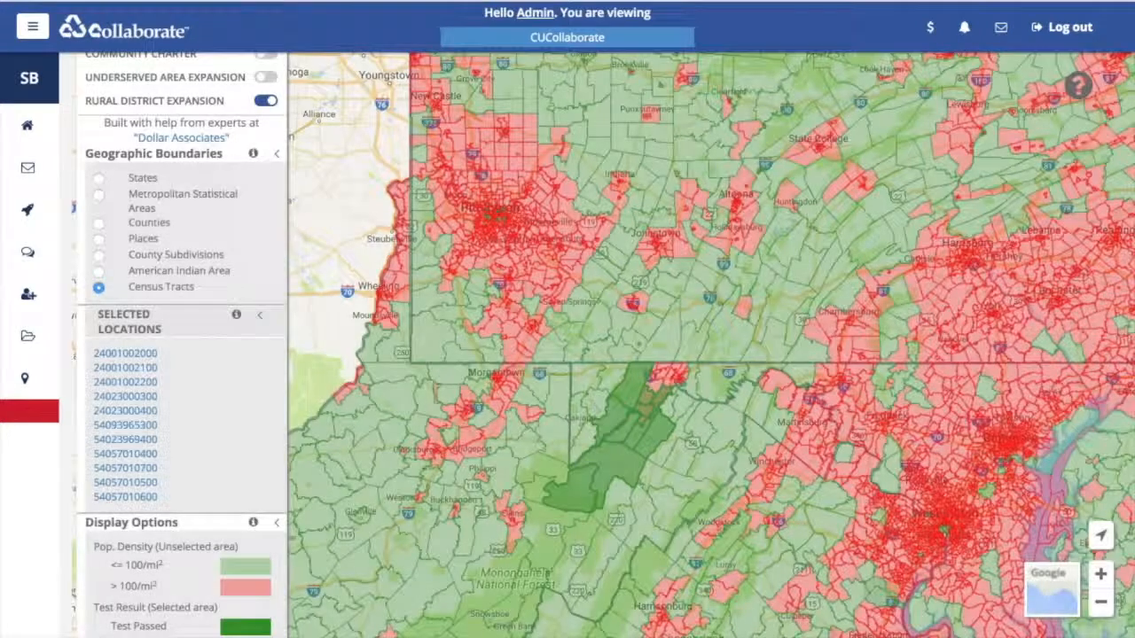
pyautogui.click(596, 406)
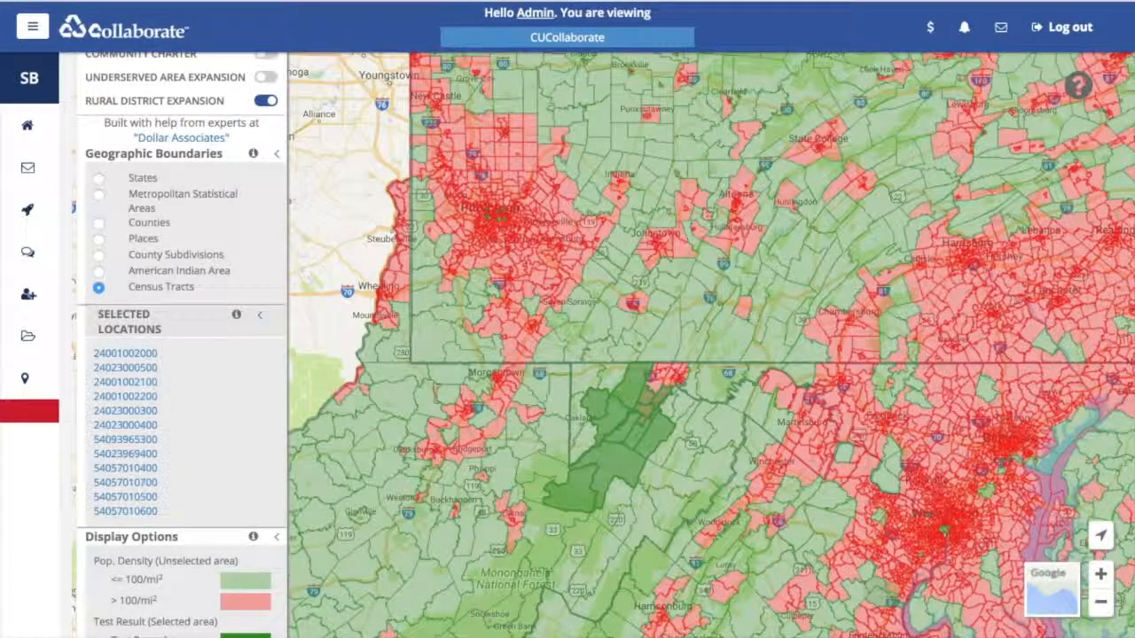
pyautogui.click(577, 424)
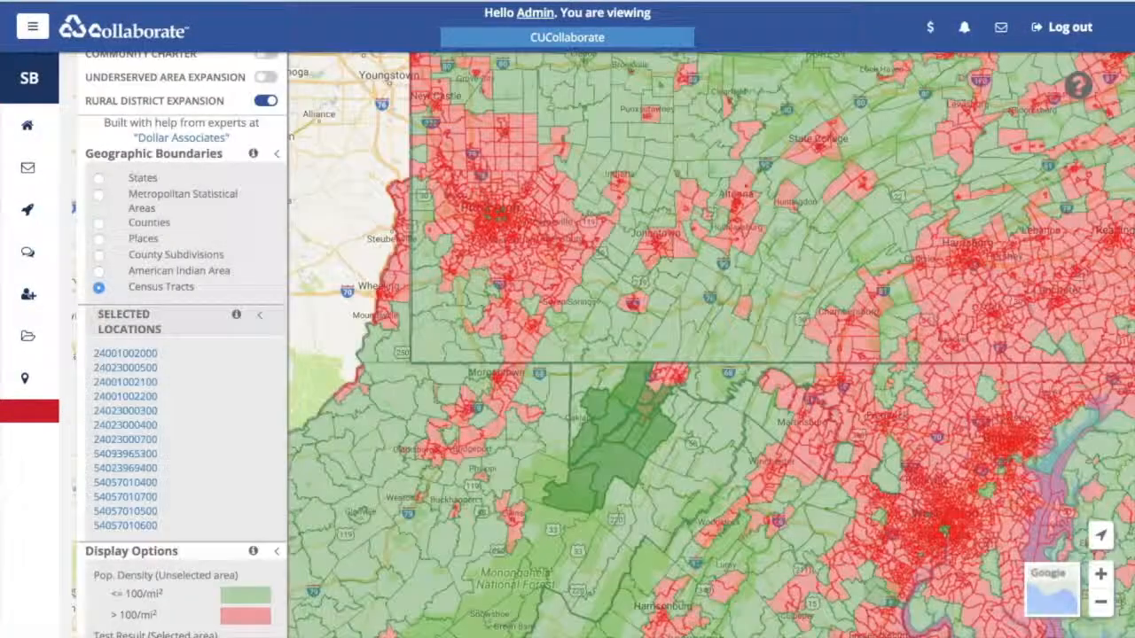
pyautogui.click(541, 582)
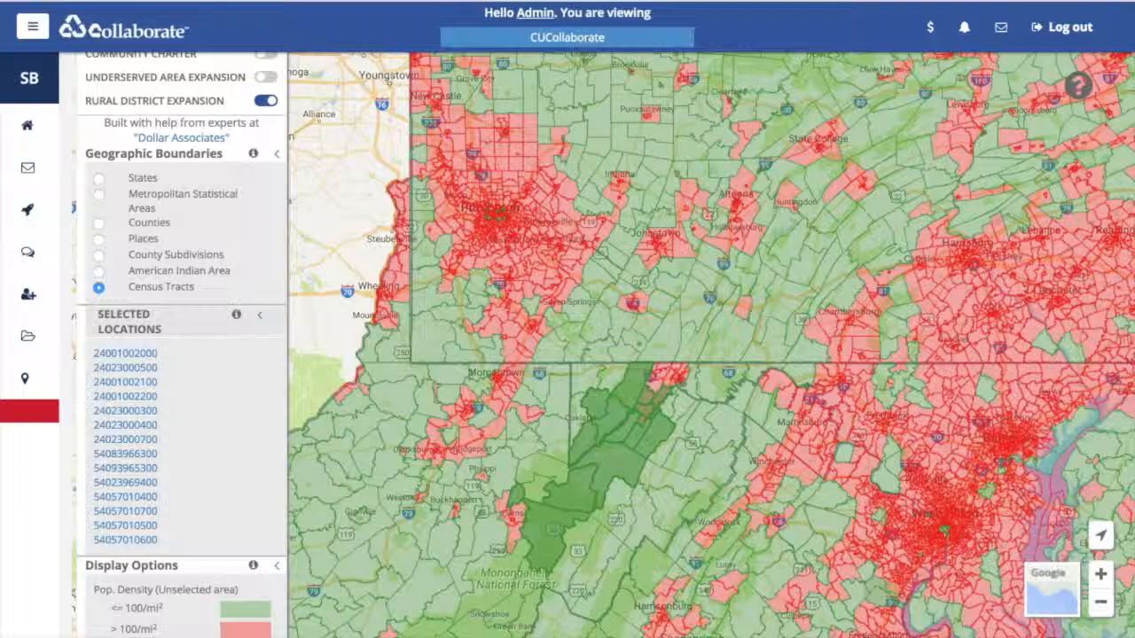
pyautogui.click(562, 570)
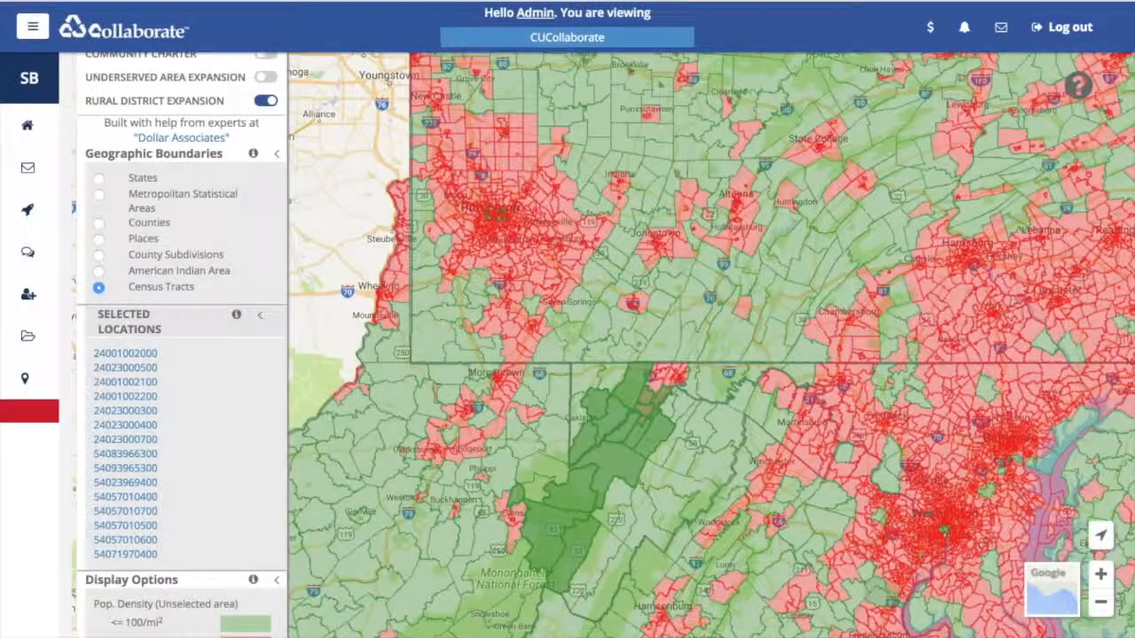
pyautogui.click(532, 585)
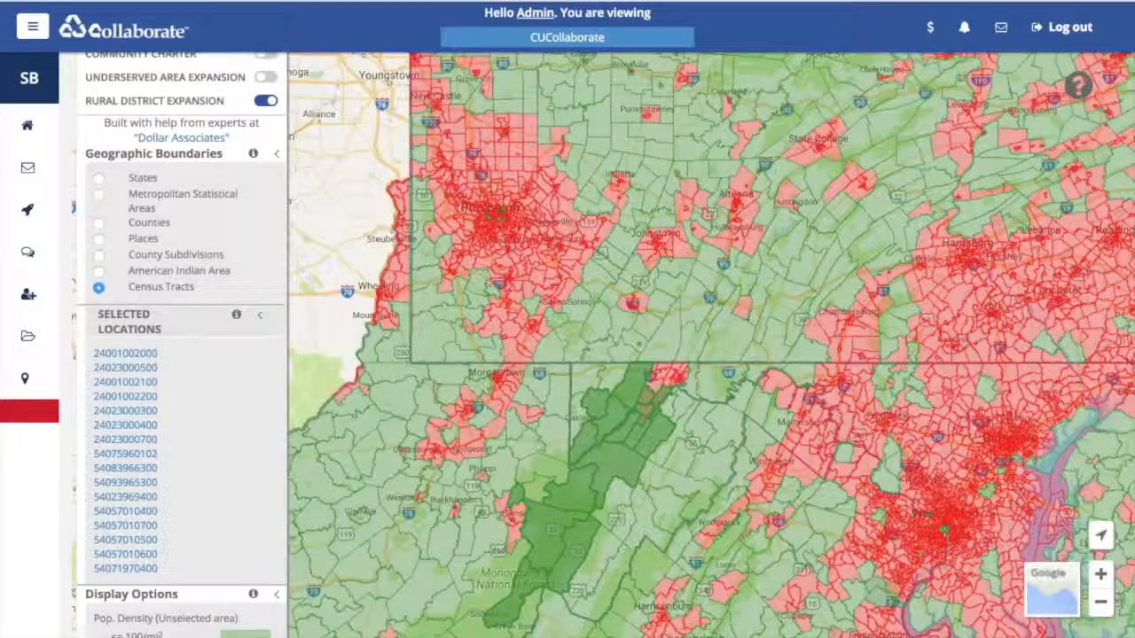
pyautogui.click(527, 612)
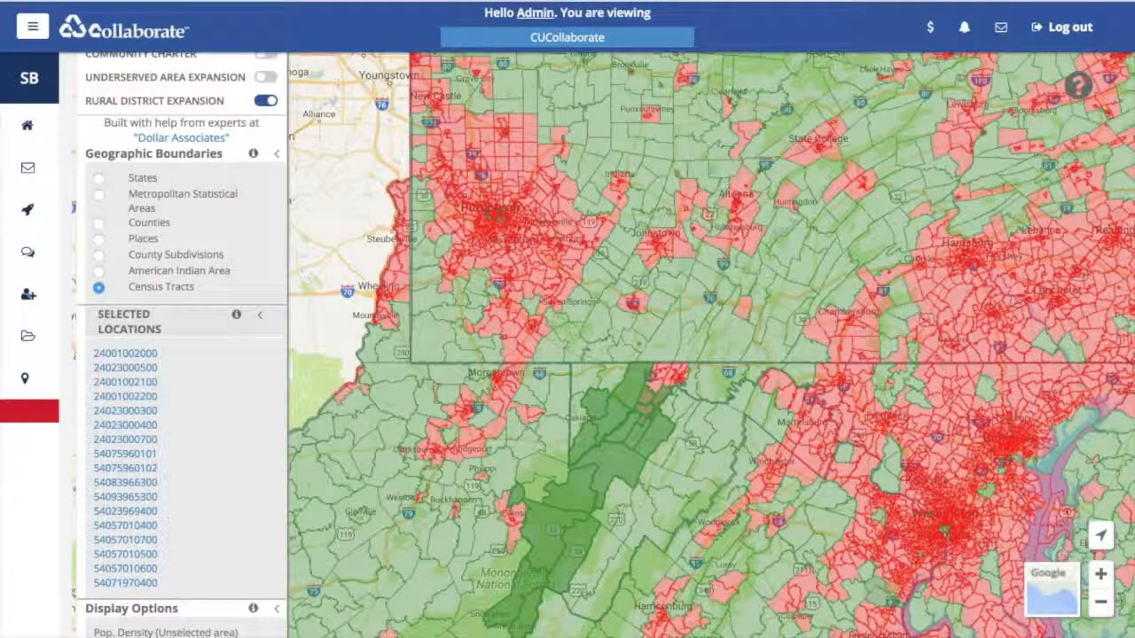
pyautogui.click(654, 387)
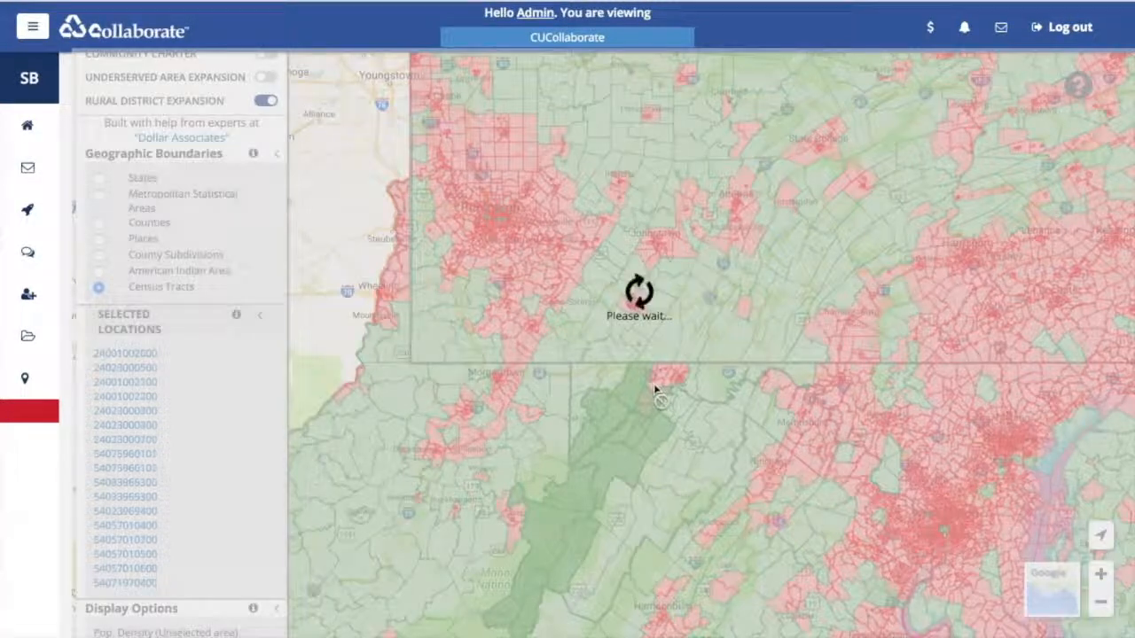
pyautogui.scroll(2, 667, 380)
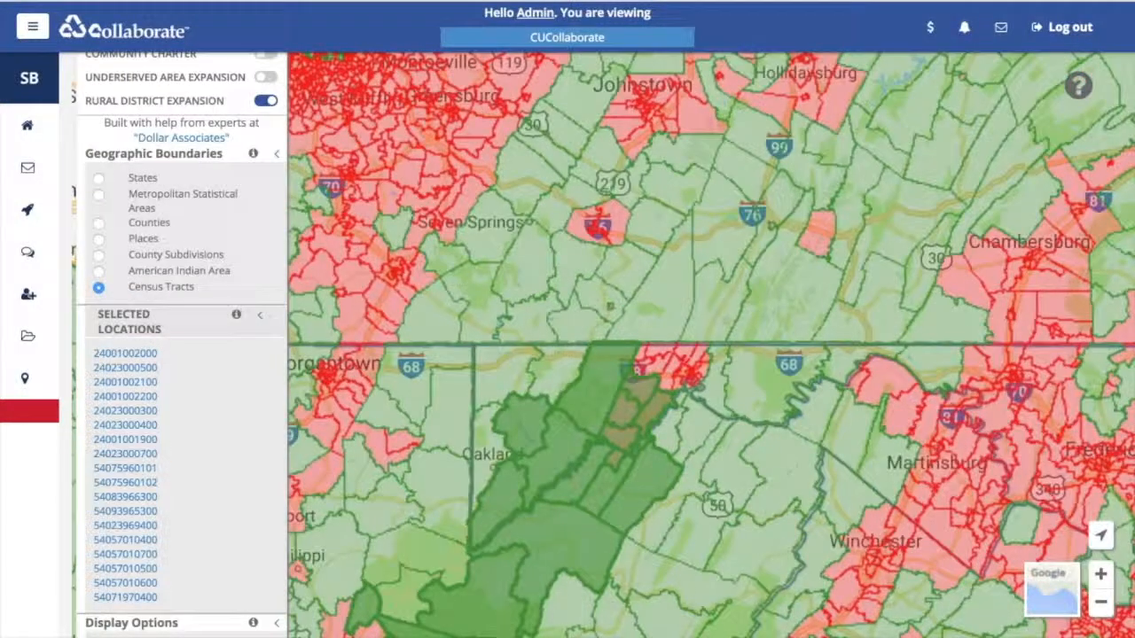
pyautogui.click(640, 369)
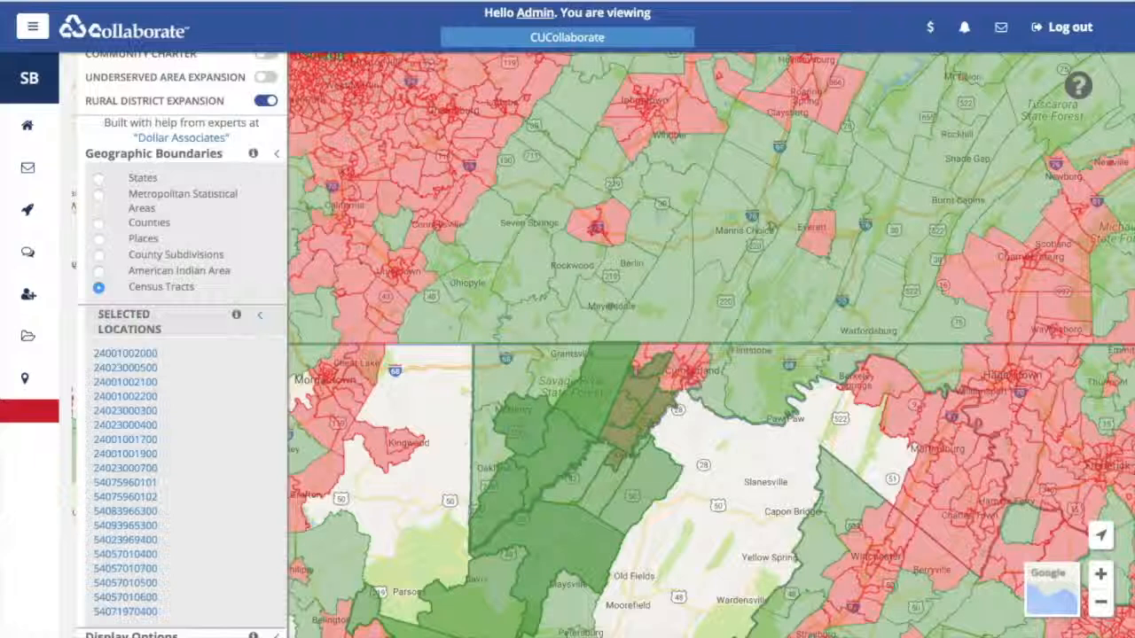
pyautogui.click(637, 363)
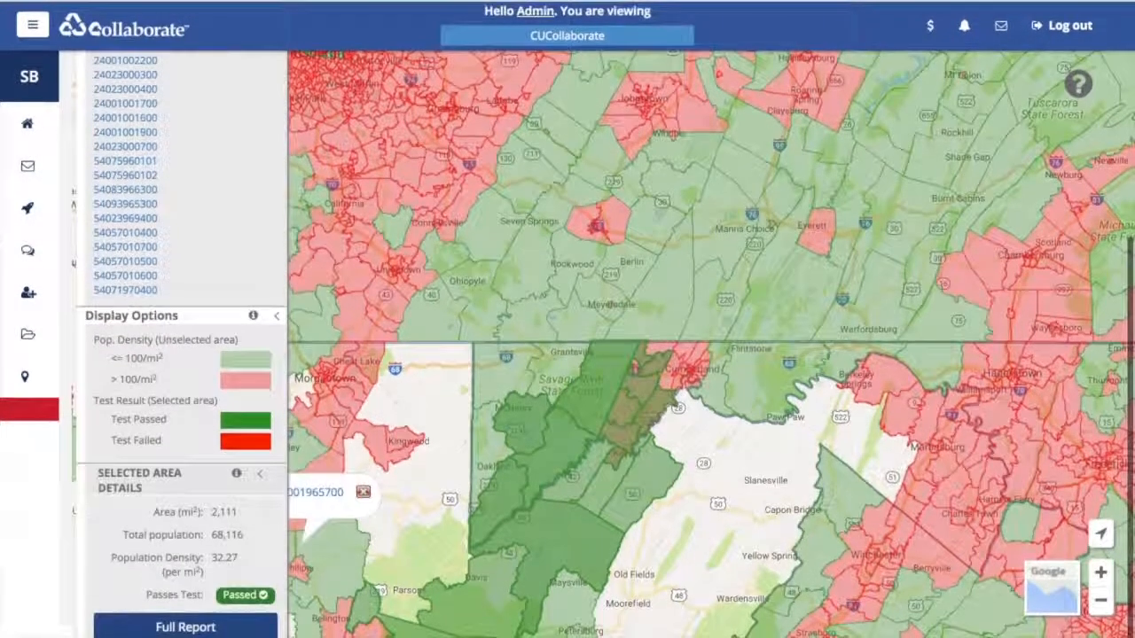
pyautogui.click(186, 419)
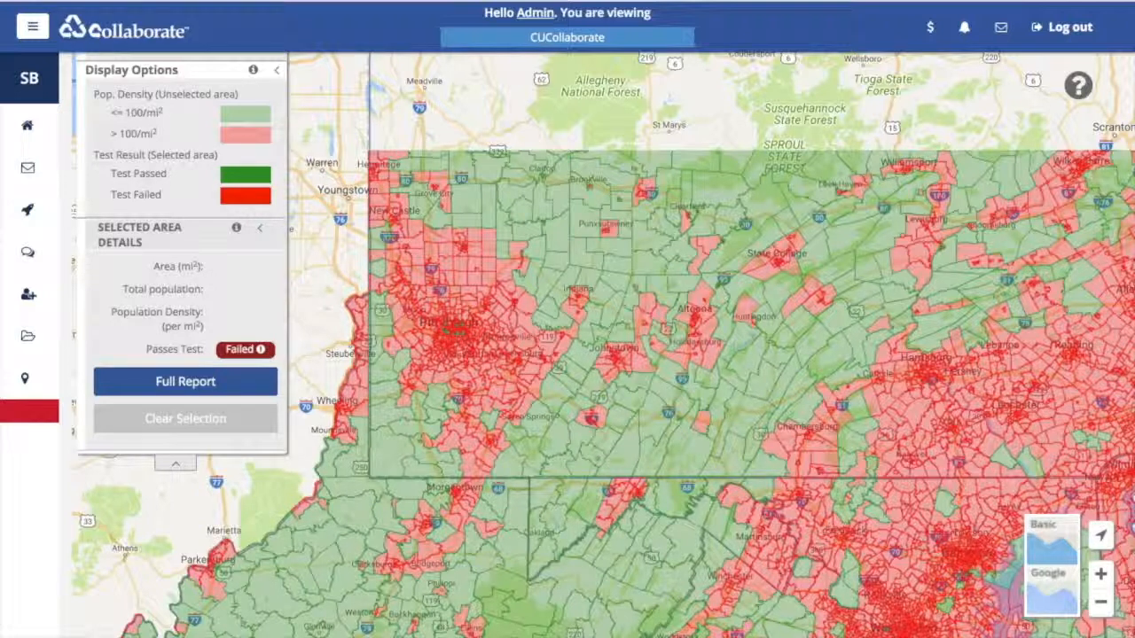
# - Check a tract ID near Seven Springs, then switch Geographic Boundaries to Counties
pyautogui.click(570, 432)
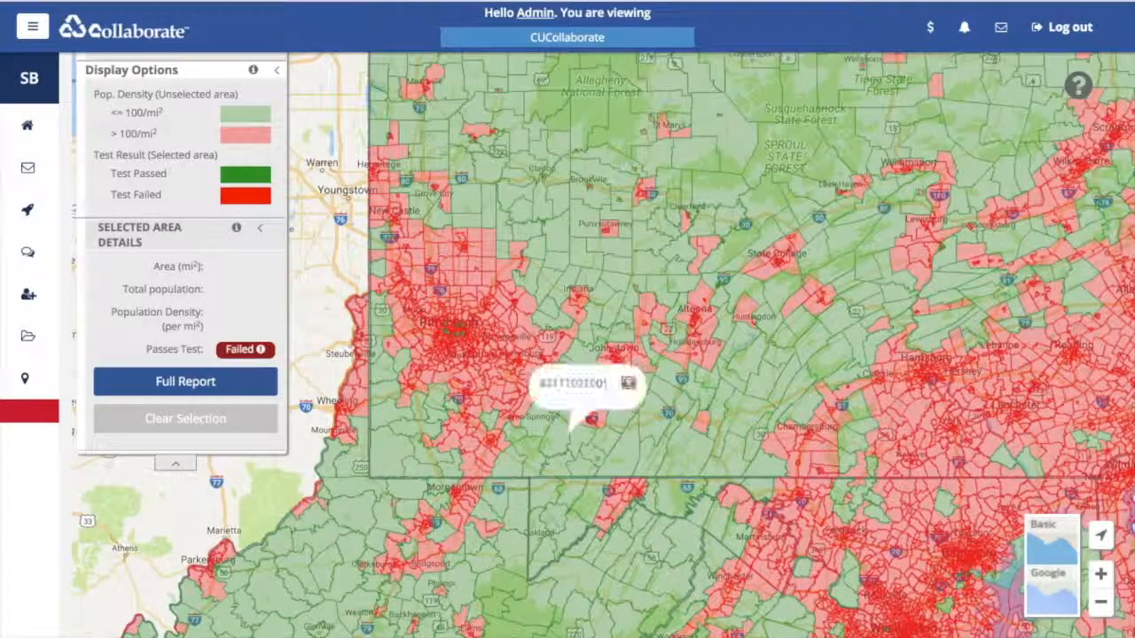
pyautogui.click(628, 383)
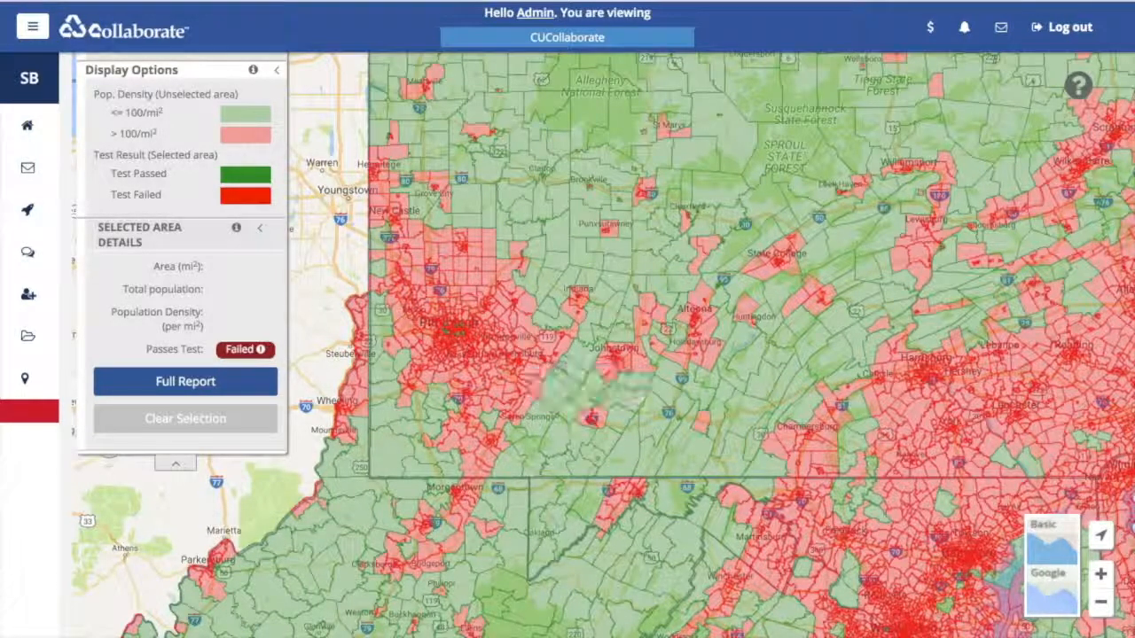
pyautogui.scroll(4, 186, 381)
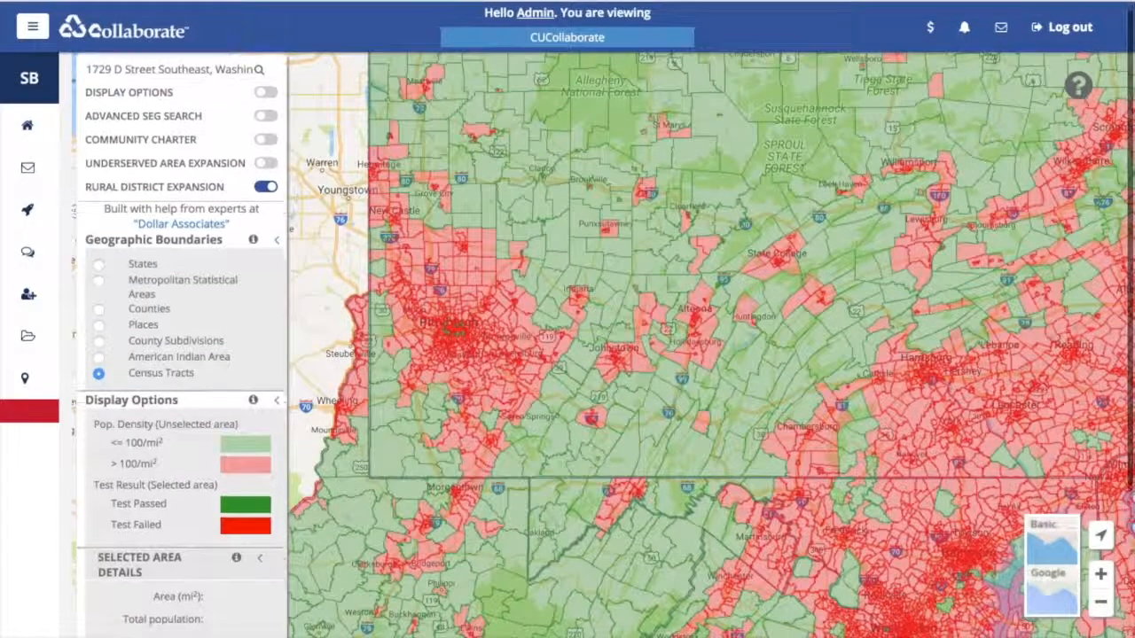
pyautogui.scroll(-2, 186, 382)
pyautogui.scroll(-1, 186, 382)
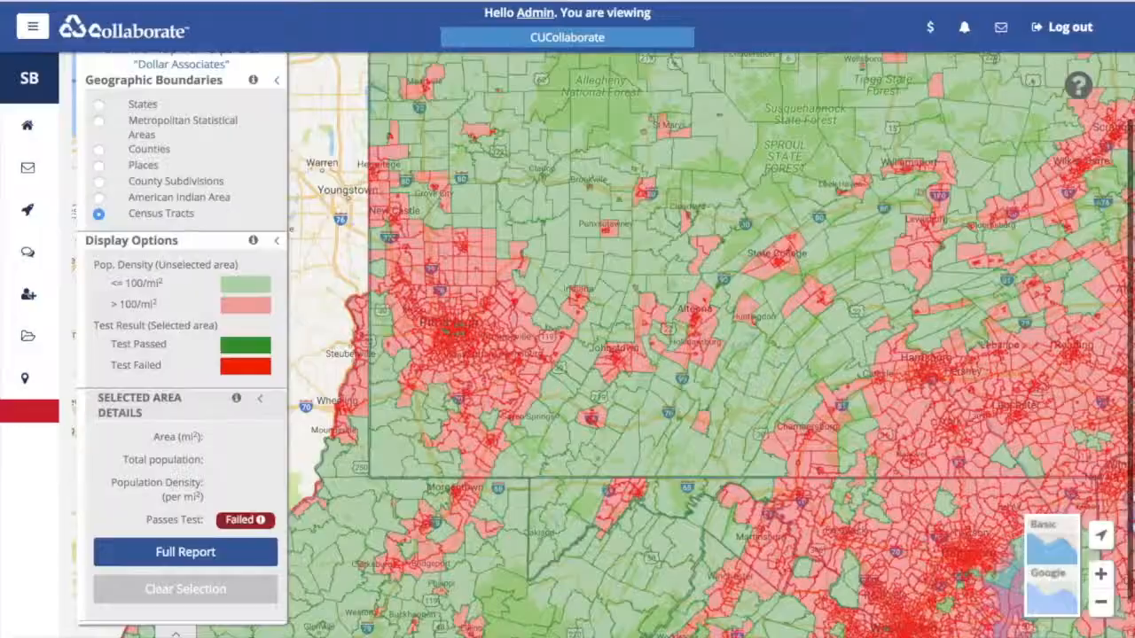
pyautogui.click(98, 148)
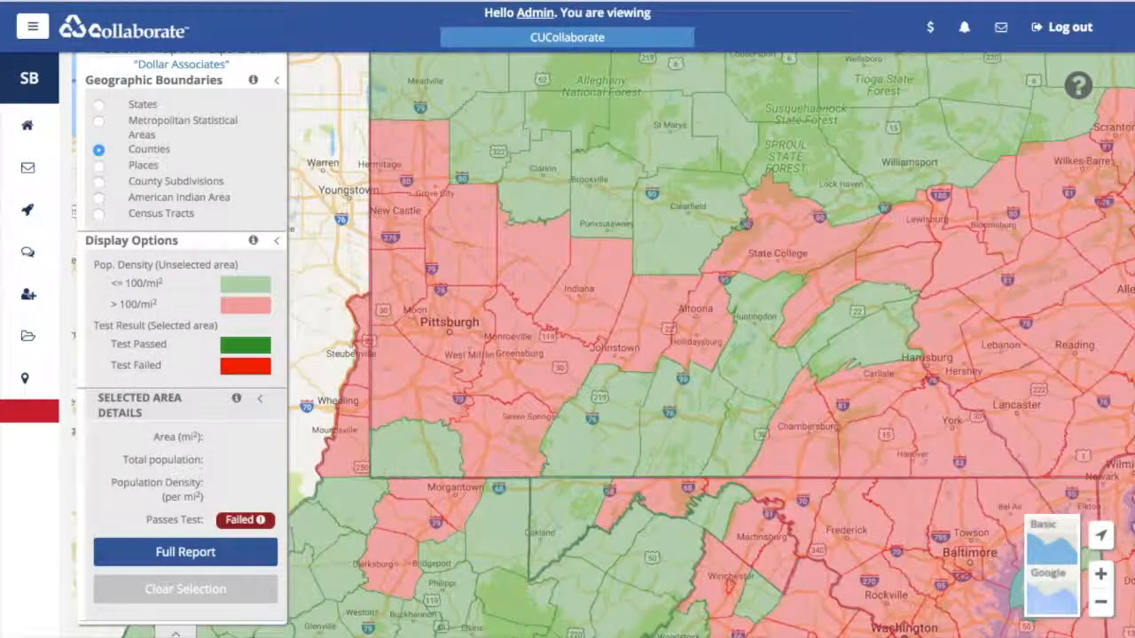
# - Select Somerset and Bedford (PA) plus Garrett and Allegany (MD) counties on the map
pyautogui.click(621, 430)
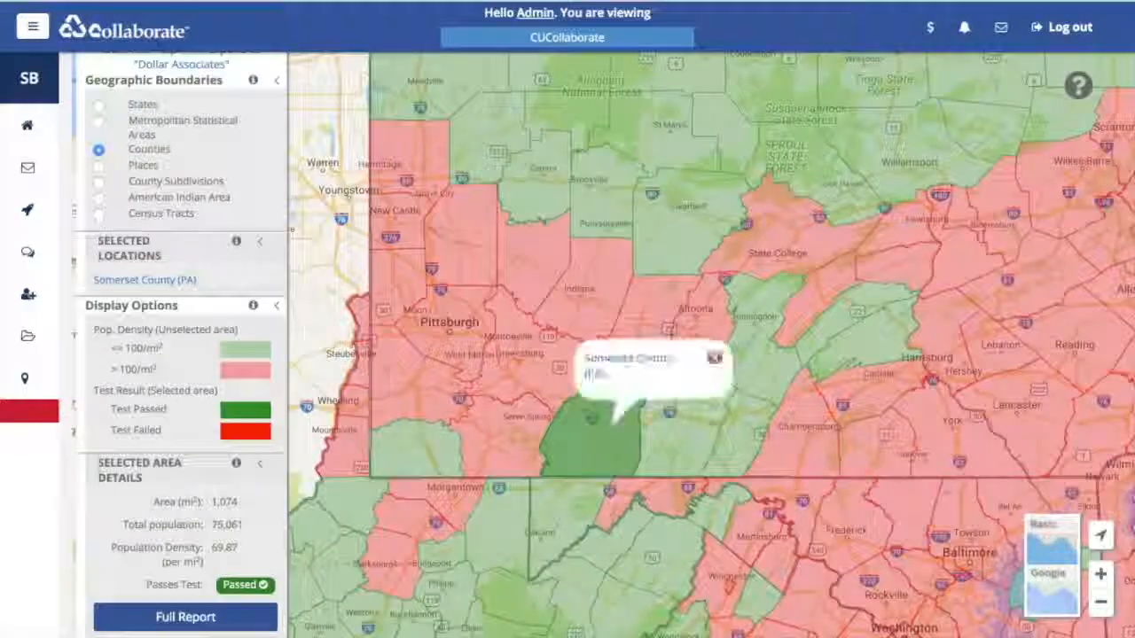
pyautogui.click(674, 429)
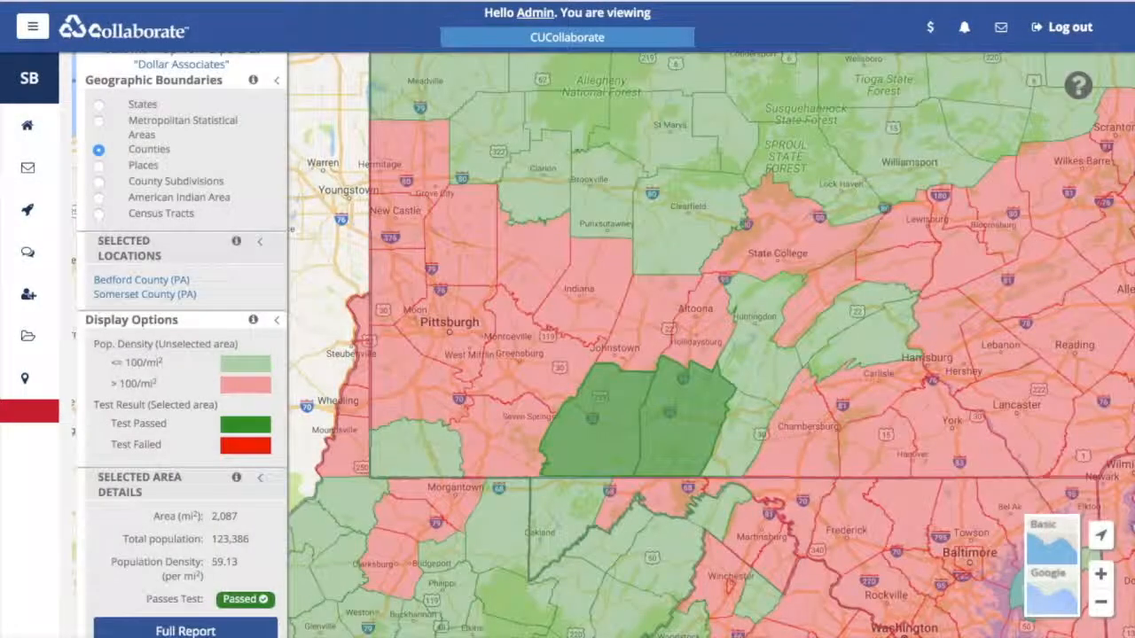
pyautogui.click(562, 523)
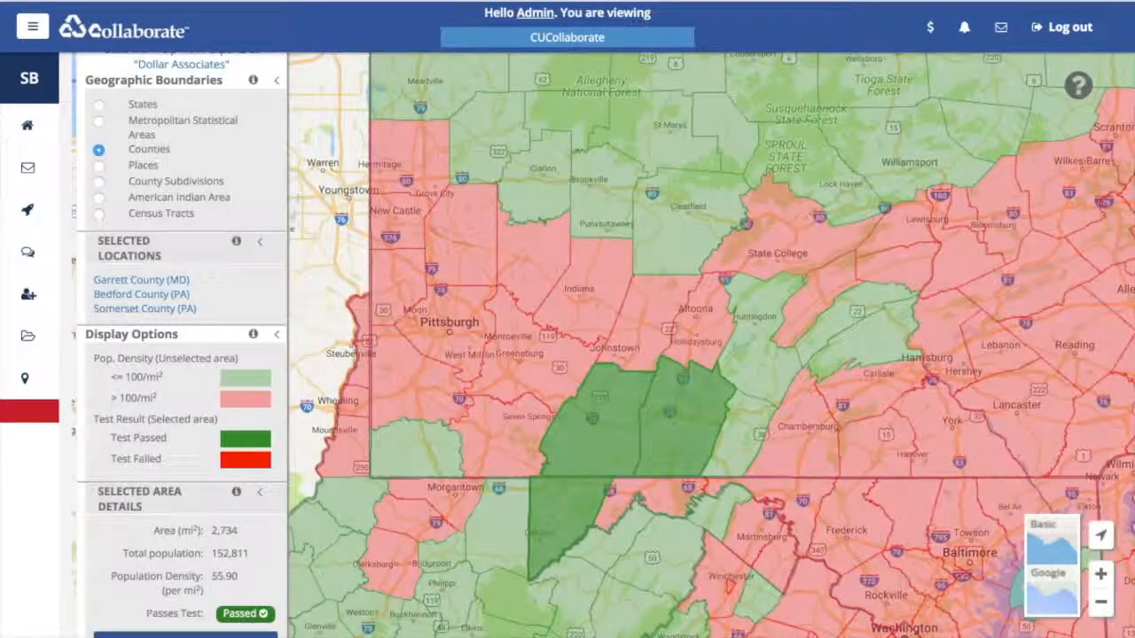
pyautogui.click(636, 498)
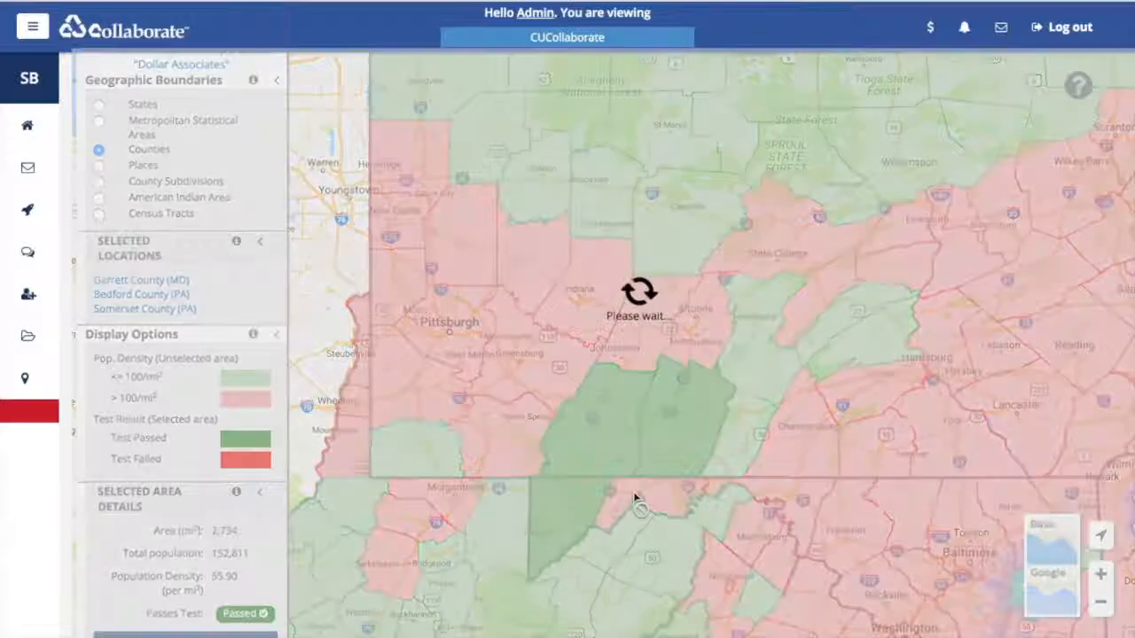
pyautogui.scroll(-3, 182, 354)
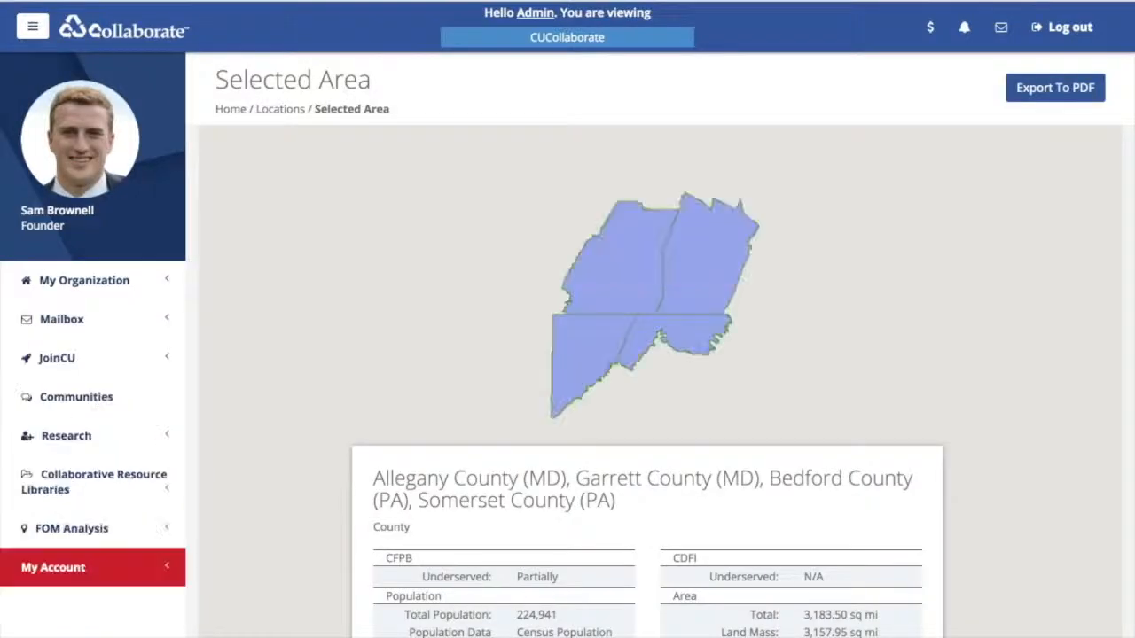
pyautogui.scroll(-2, 660, 345)
pyautogui.scroll(-5, 660, 346)
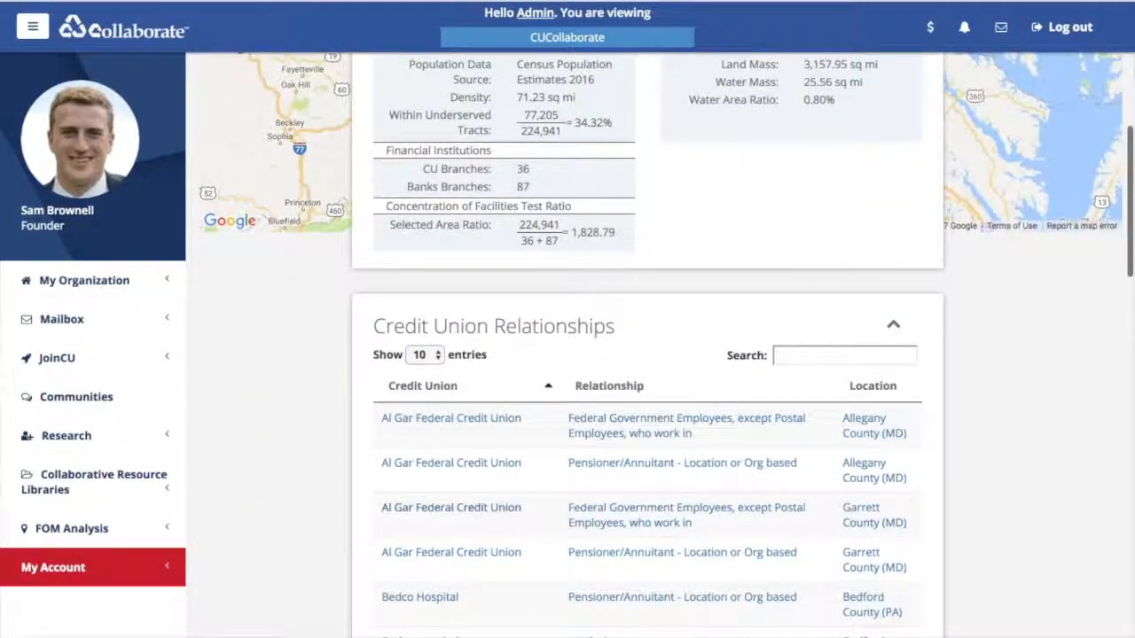
pyautogui.scroll(-1, 660, 346)
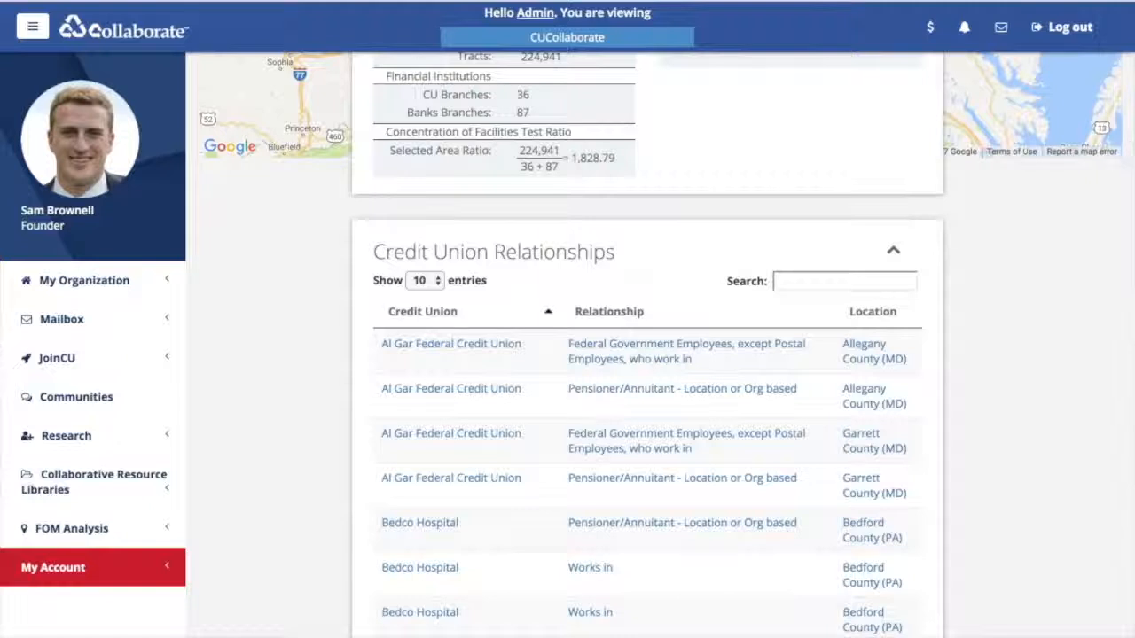
pyautogui.scroll(-1, 661, 346)
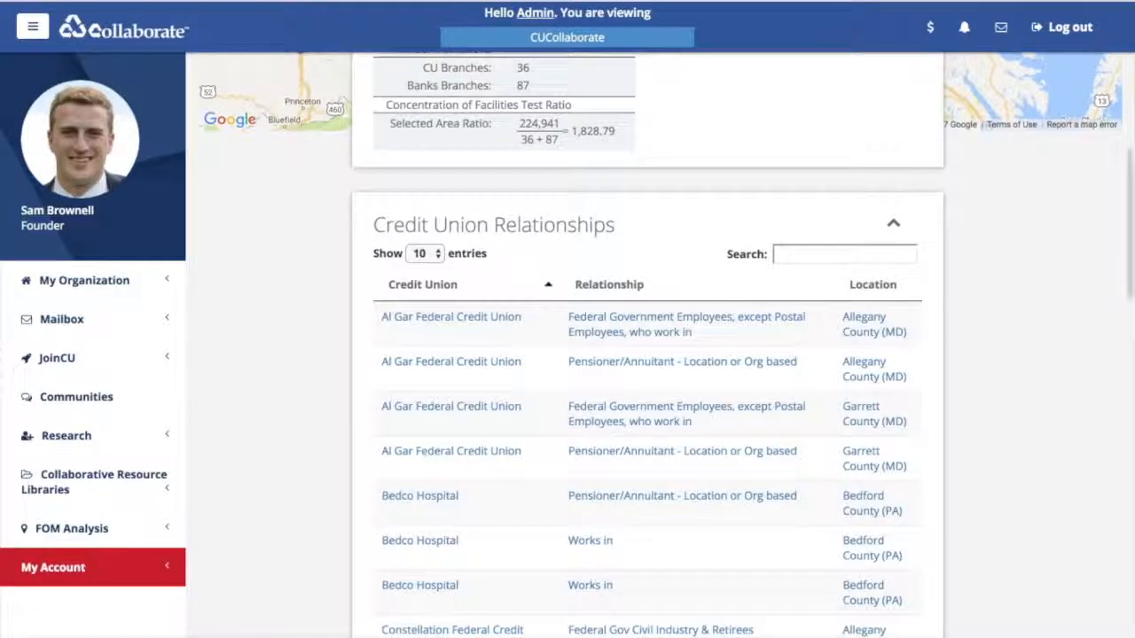
pyautogui.scroll(-1, 661, 345)
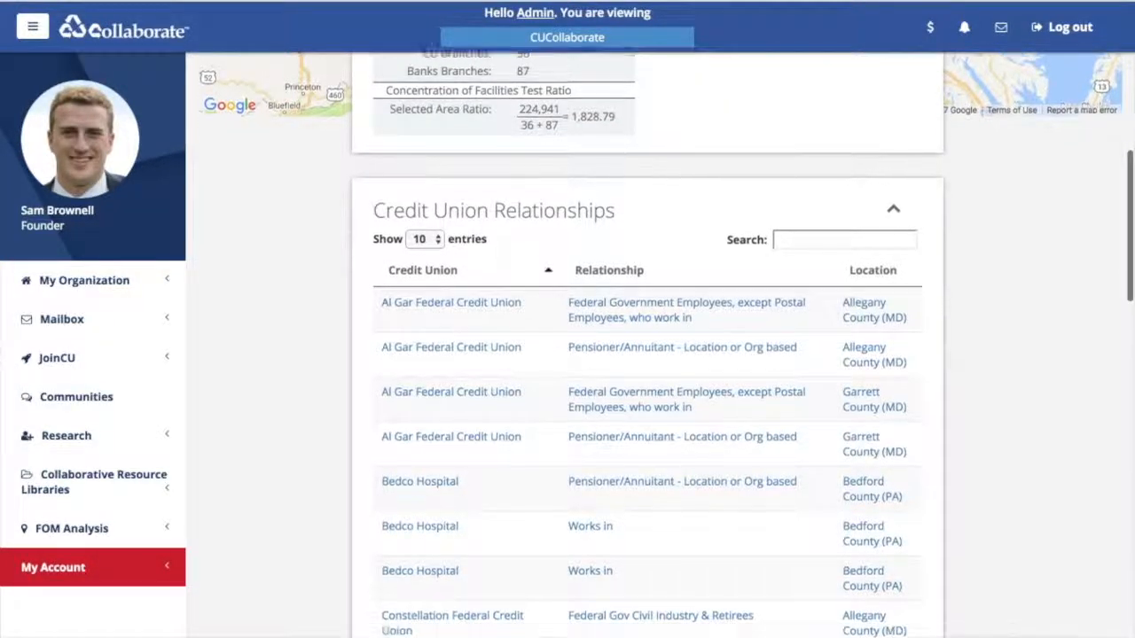
pyautogui.scroll(-1, 661, 346)
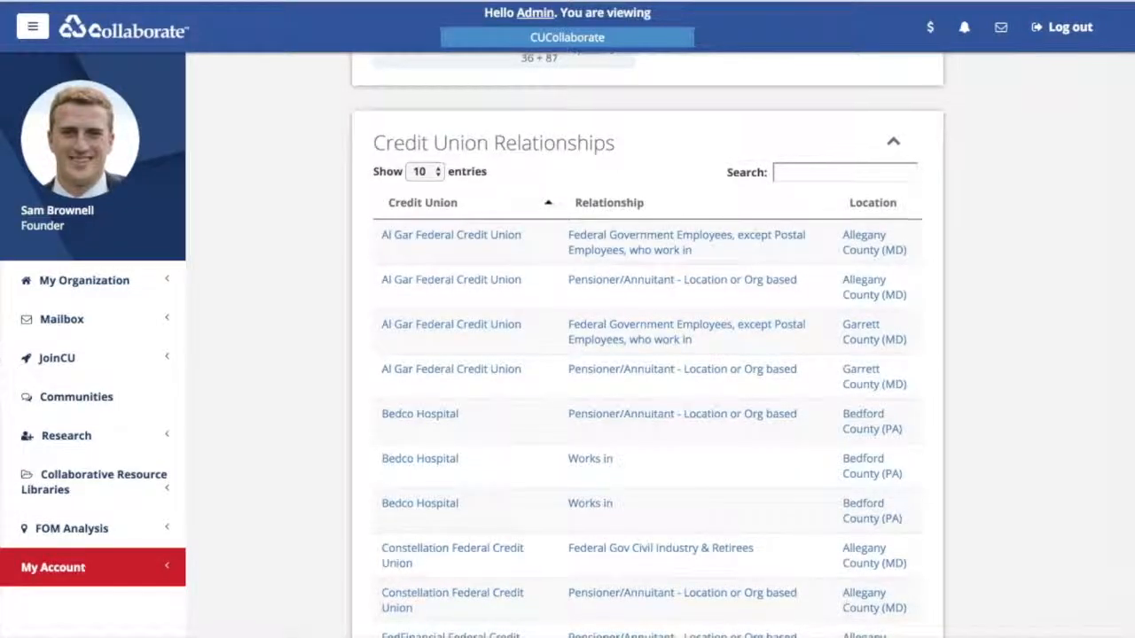
pyautogui.scroll(-1, 661, 346)
pyautogui.scroll(-5, 648, 346)
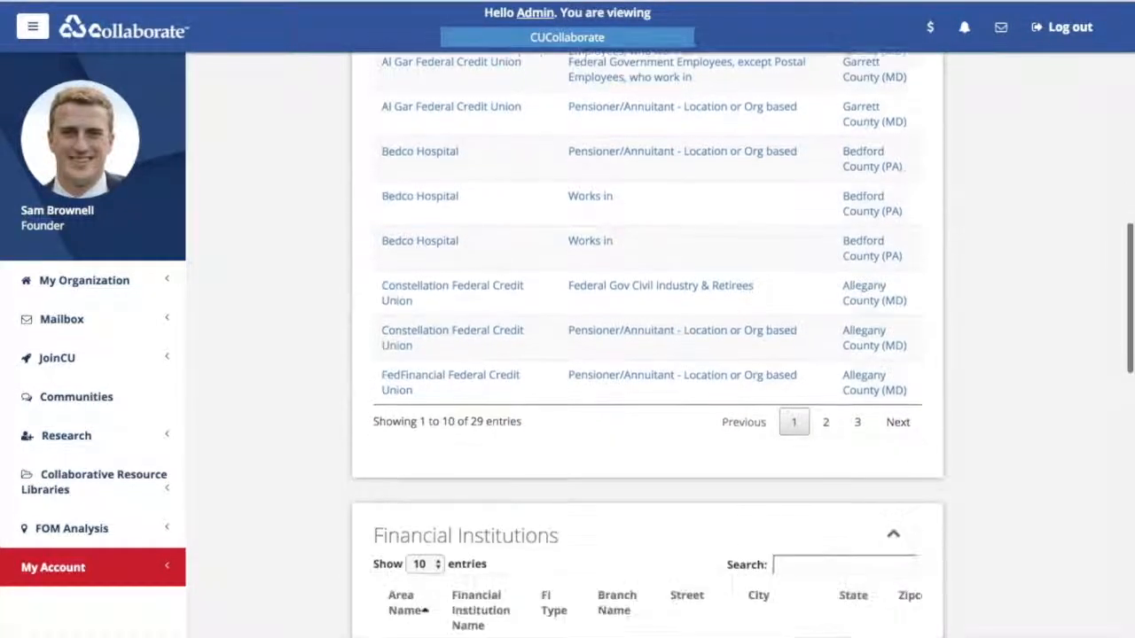
pyautogui.scroll(-8, 648, 346)
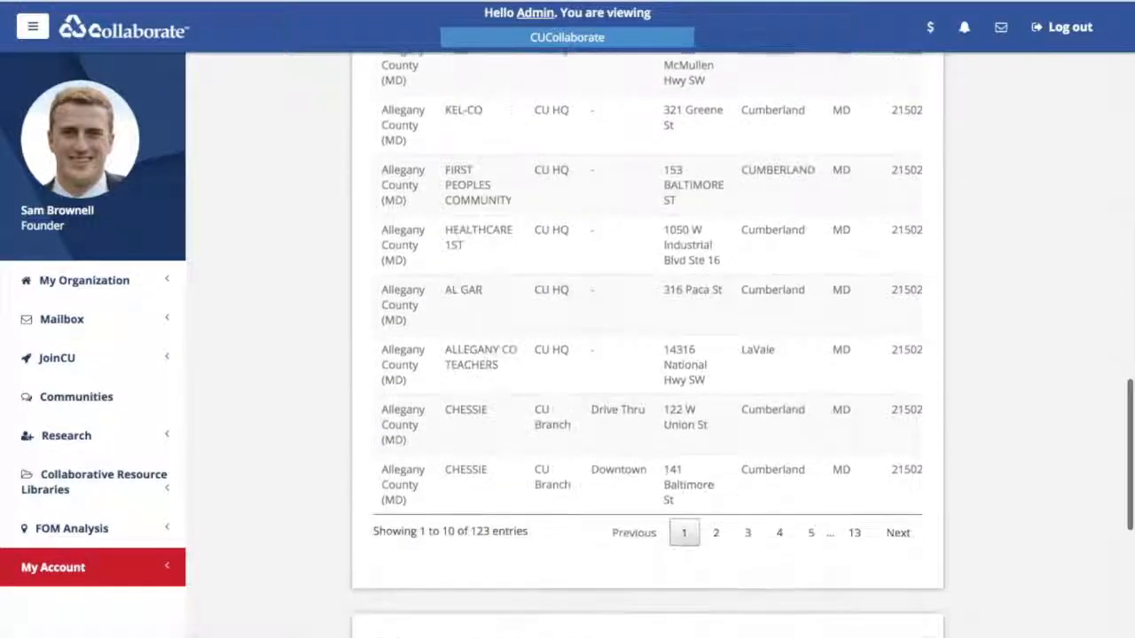
pyautogui.scroll(-2, 647, 346)
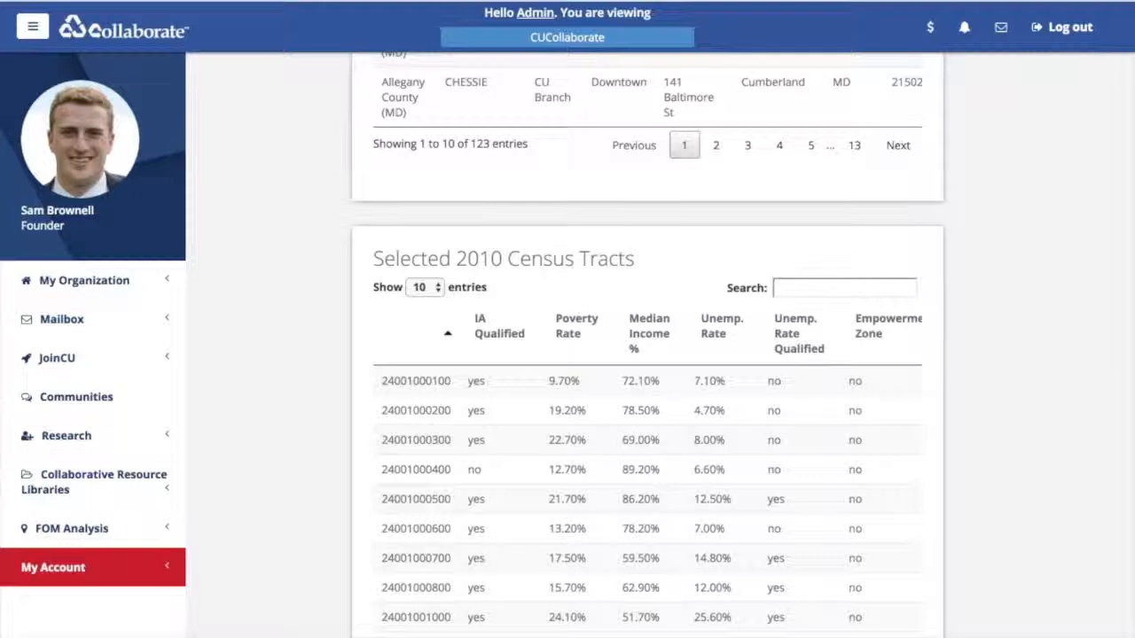
pyautogui.scroll(-4, 647, 346)
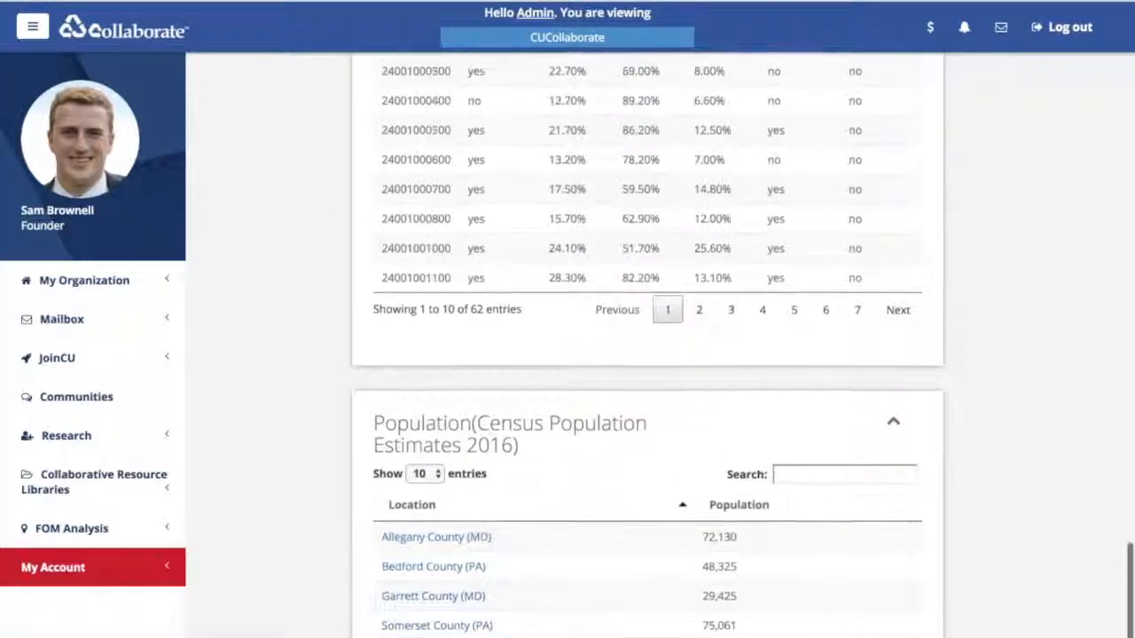
pyautogui.scroll(20, 647, 346)
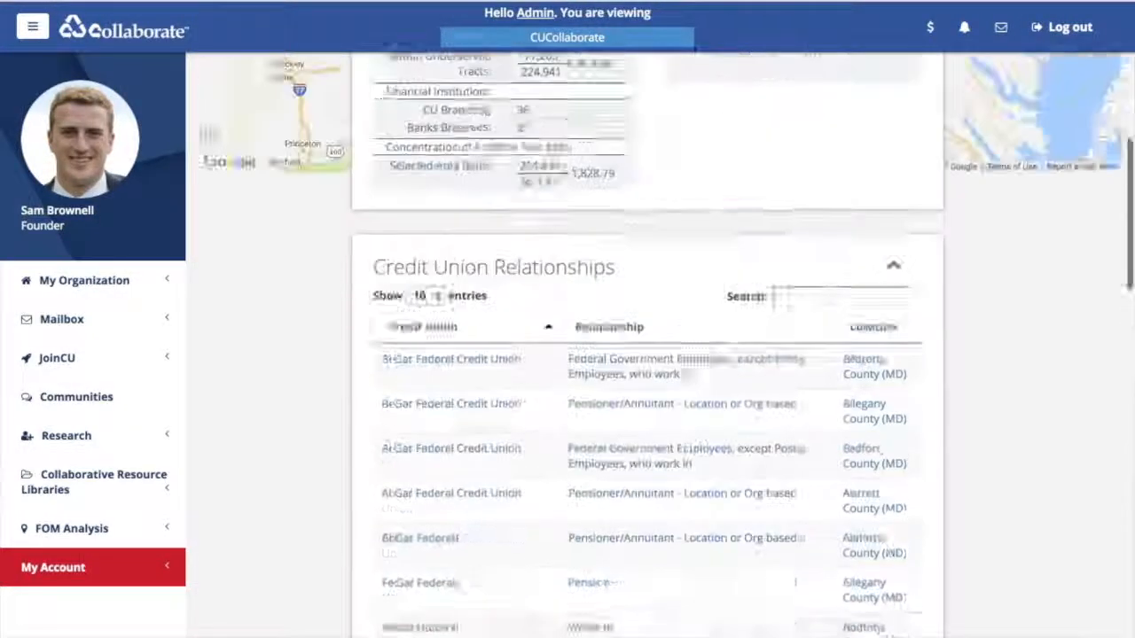
pyautogui.scroll(4, 647, 346)
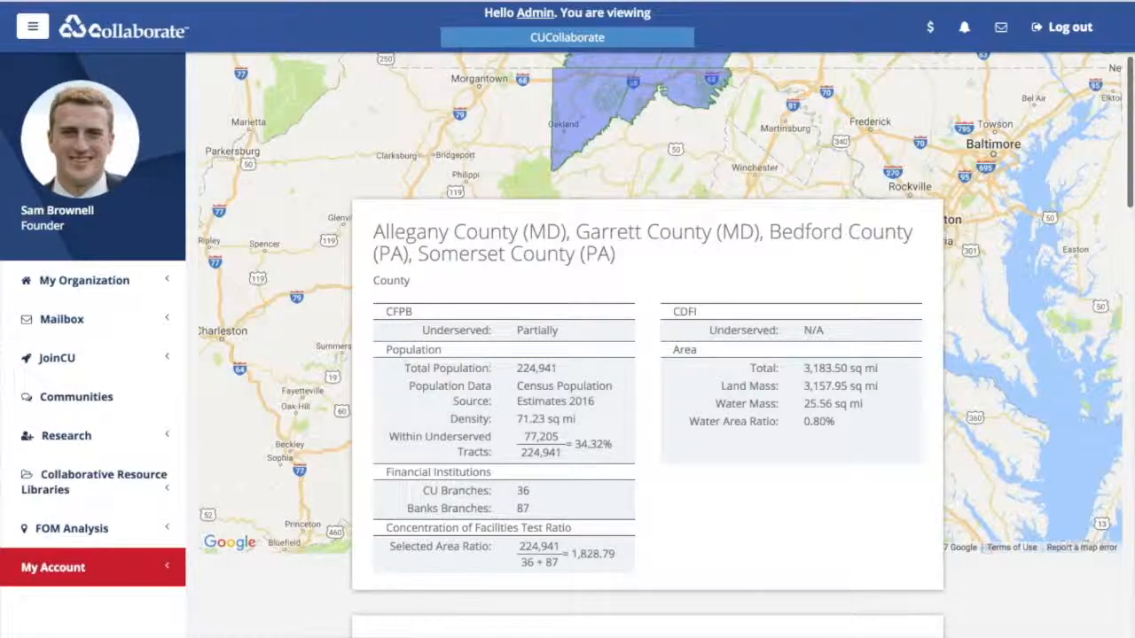
pyautogui.moveTo(665, 156); pyautogui.dragTo(624, 154)
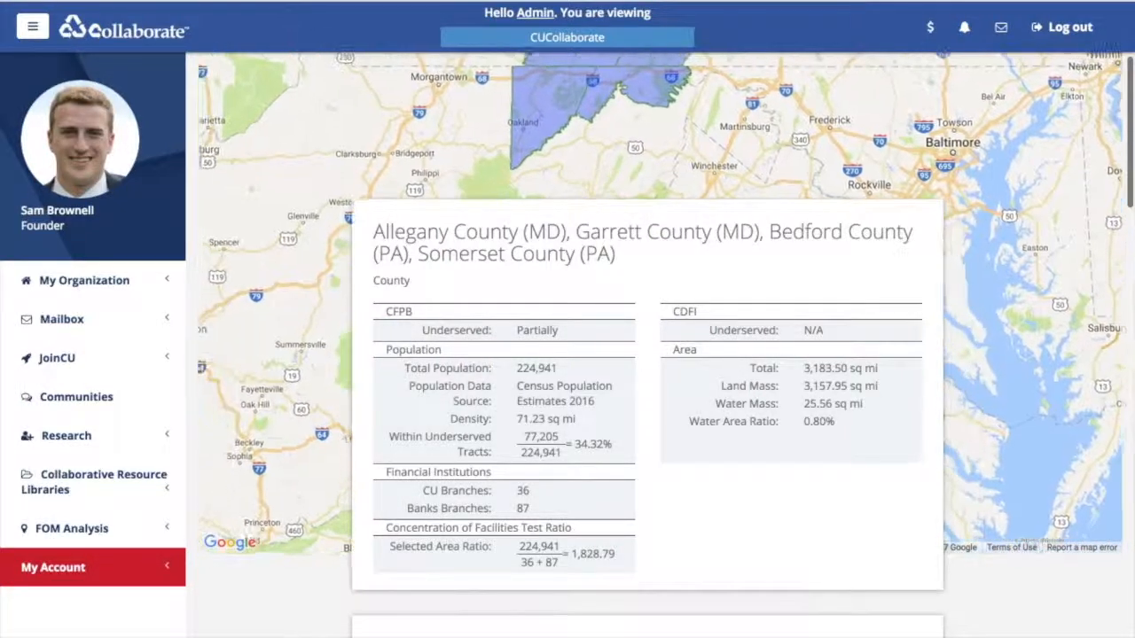
pyautogui.scroll(5, 660, 346)
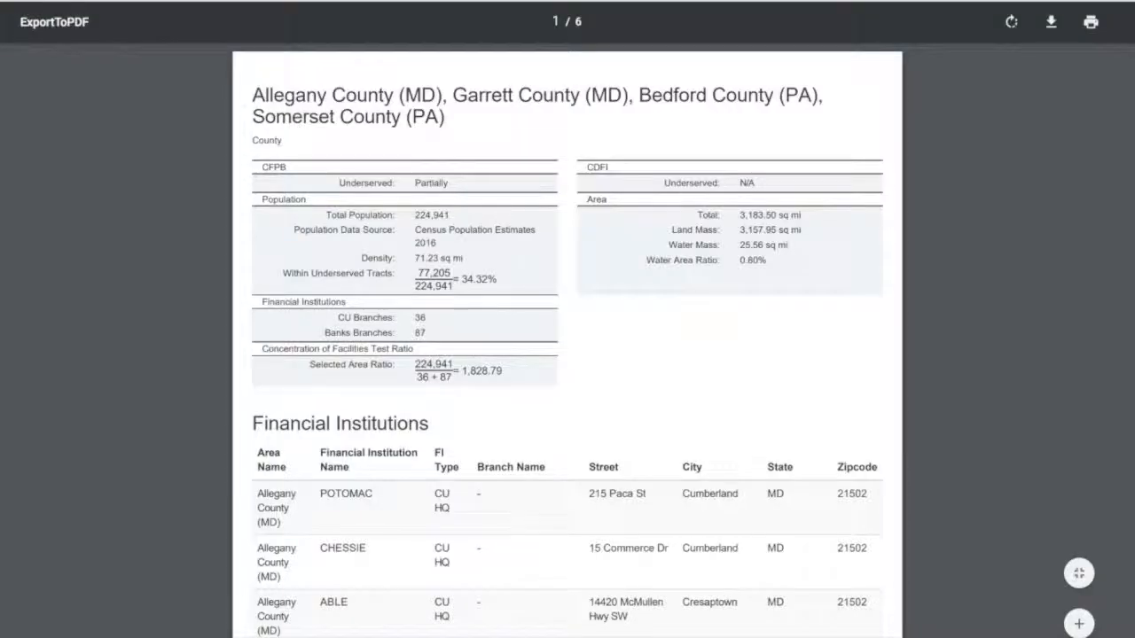
# - Scroll through the exported PDF report, then back to the top of the county map sidebar
pyautogui.scroll(-10, 567, 336)
pyautogui.scroll(-20, 568, 336)
pyautogui.scroll(20, 567, 337)
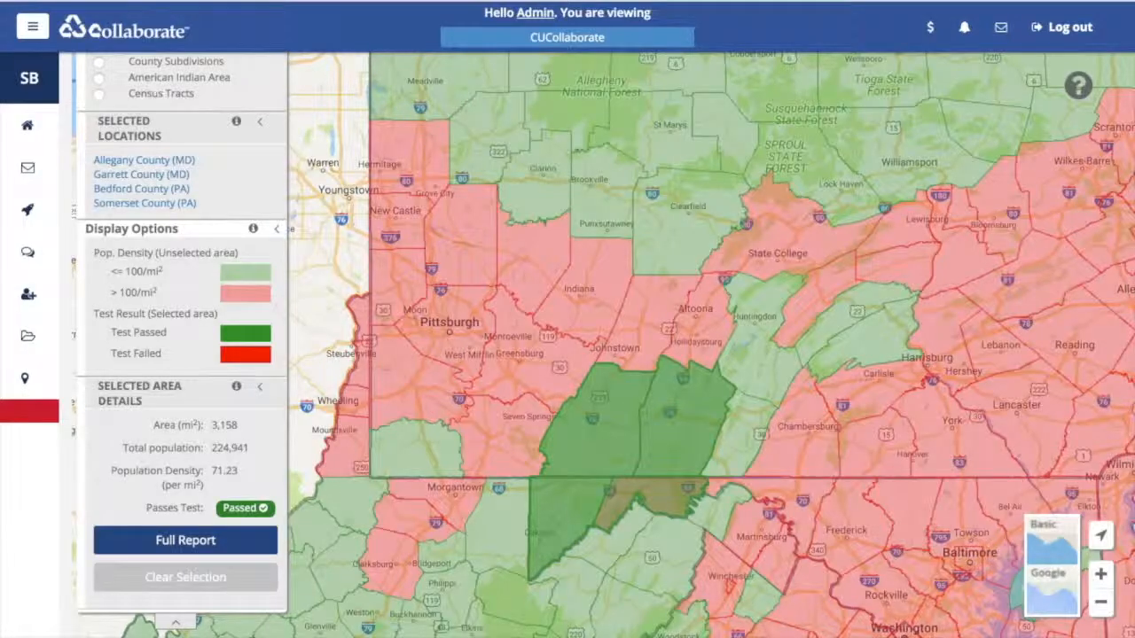
pyautogui.scroll(5, 182, 355)
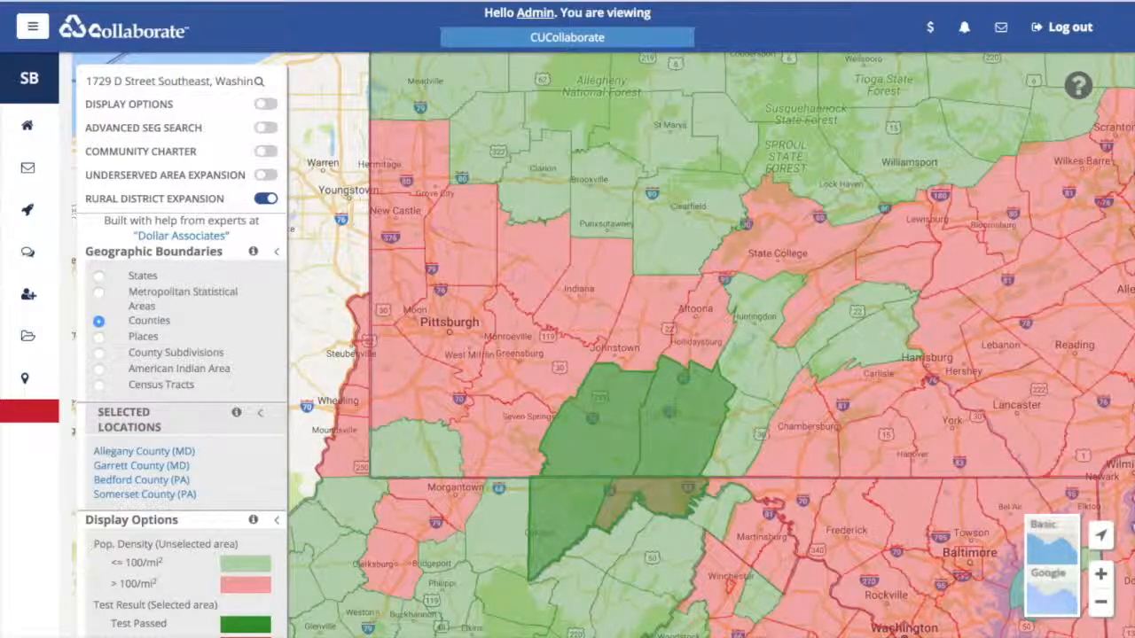
# - Enable Underserved Area Expansion and load the District of Columbia tract map
pyautogui.click(266, 174)
pyautogui.click(605, 343)
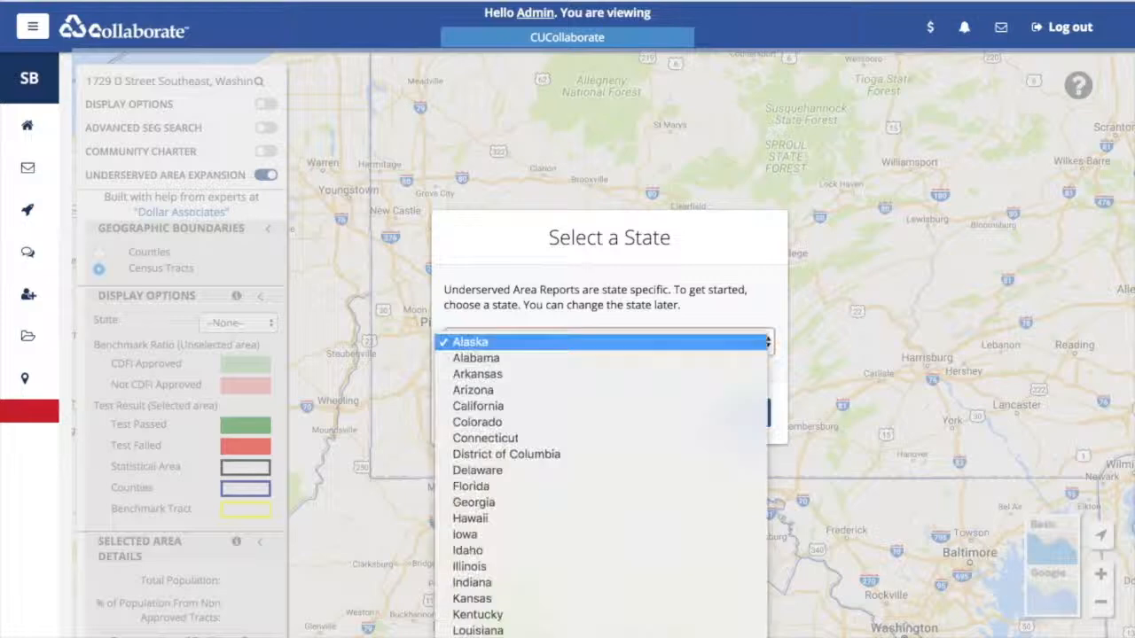
pyautogui.press('Down')
pyautogui.press('Down')
pyautogui.press('Down')
pyautogui.press('Down')
pyautogui.press('Return')
pyautogui.press('Tab')
pyautogui.click(735, 418)
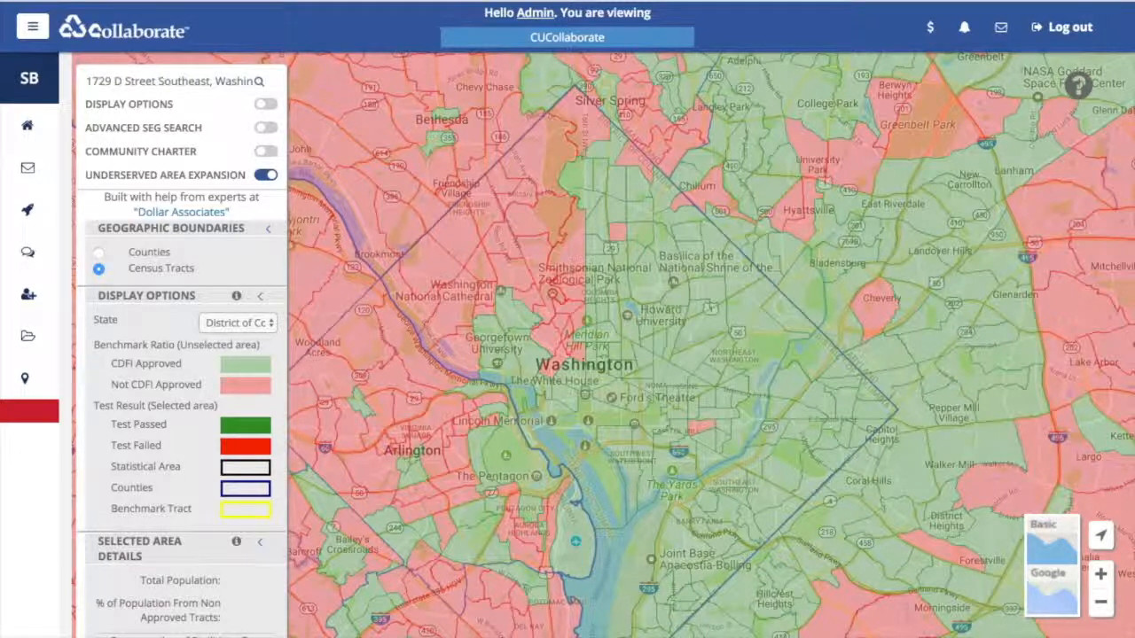
pyautogui.click(506, 317)
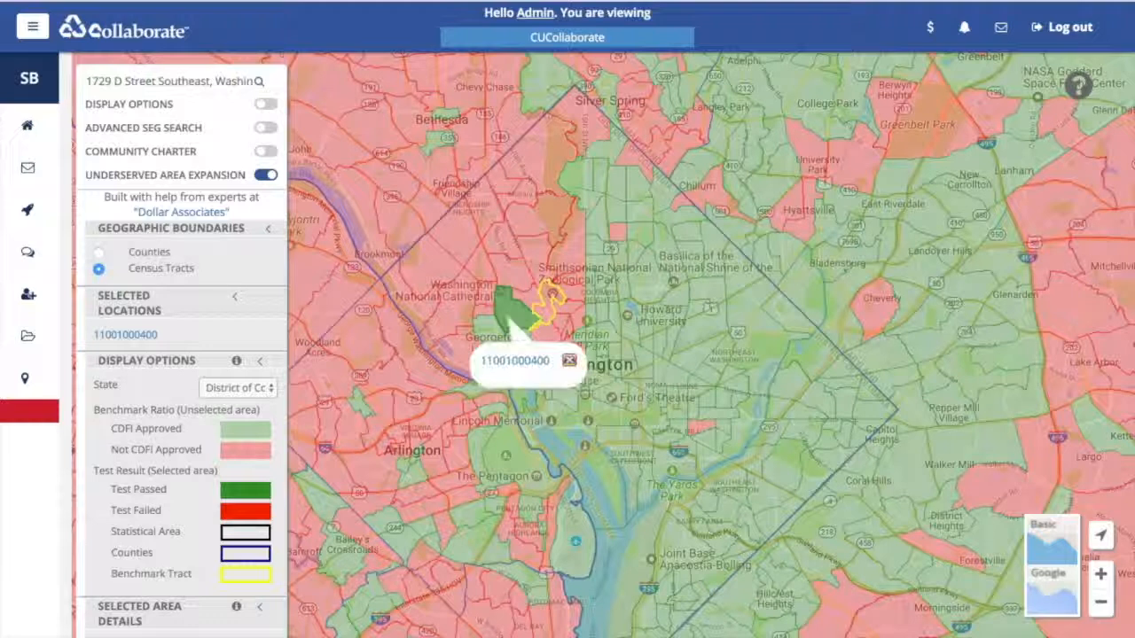
pyautogui.click(488, 332)
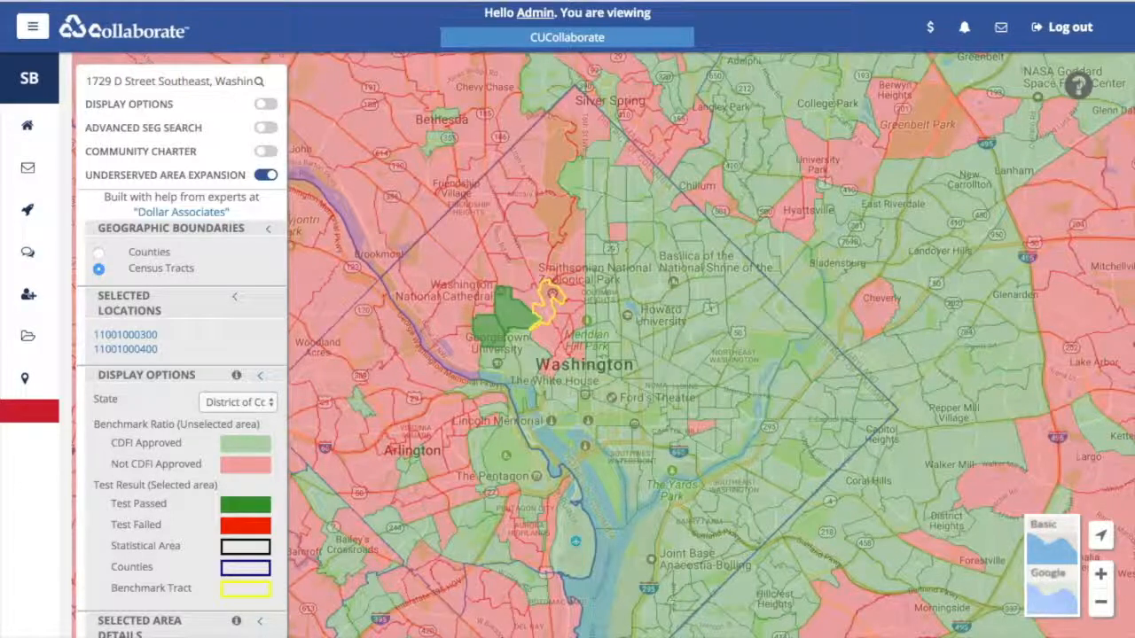
pyautogui.click(496, 361)
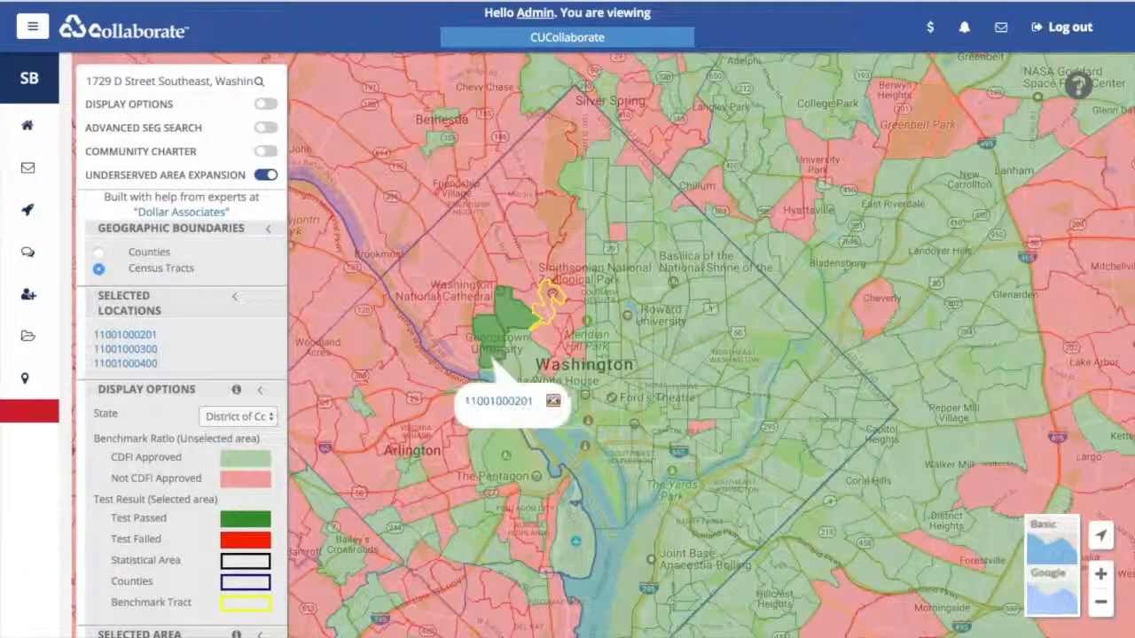
pyautogui.click(504, 380)
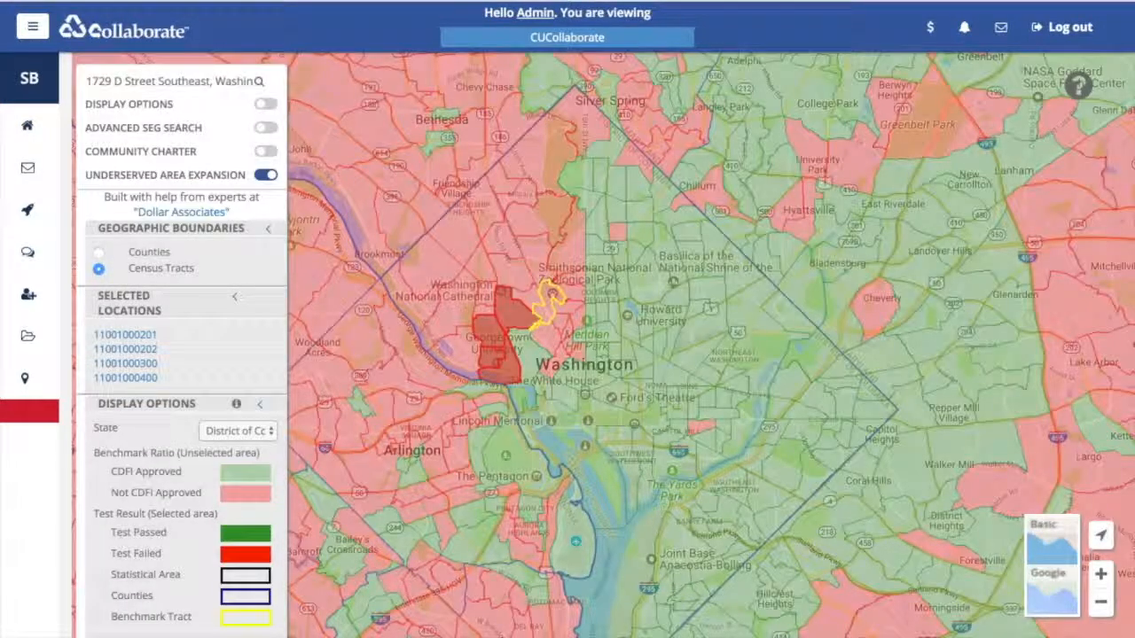
pyautogui.click(476, 387)
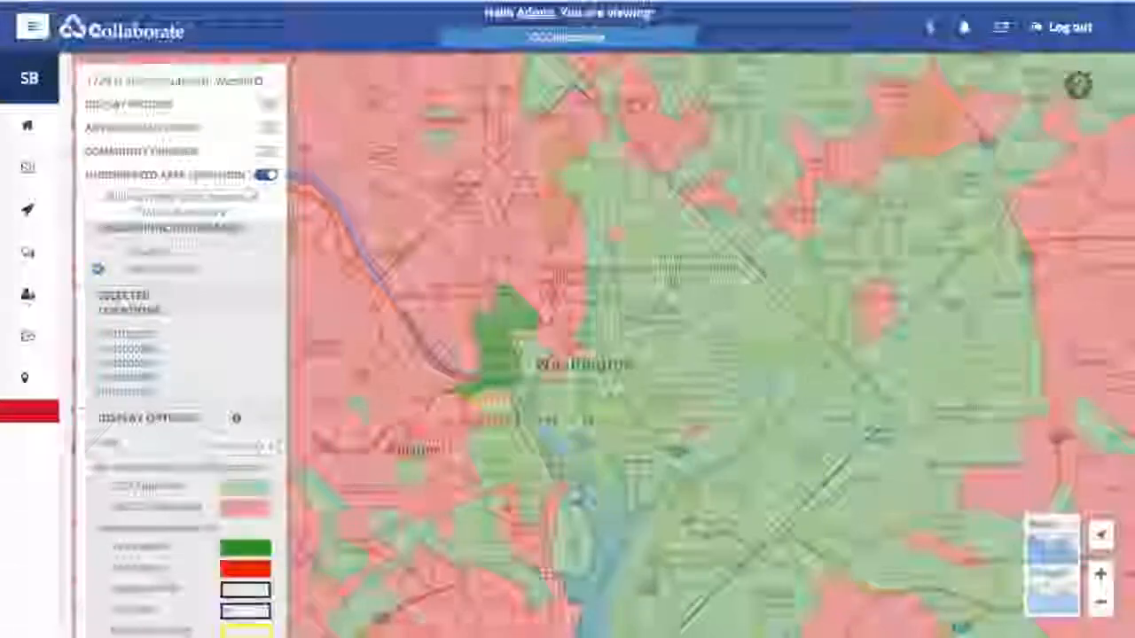
pyautogui.click(515, 403)
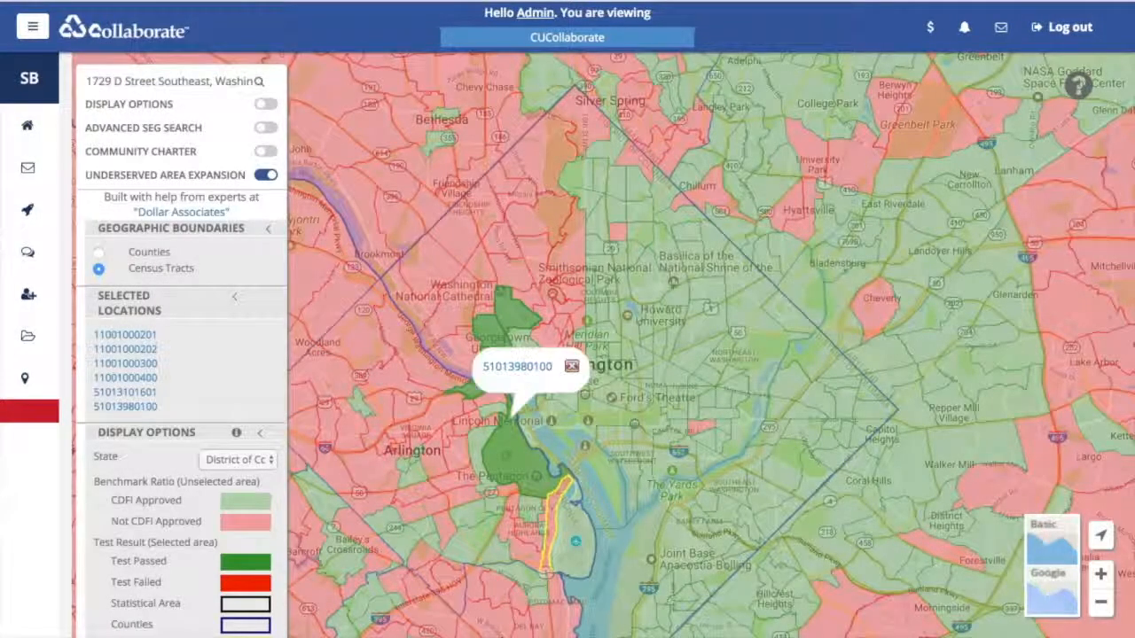
pyautogui.click(489, 415)
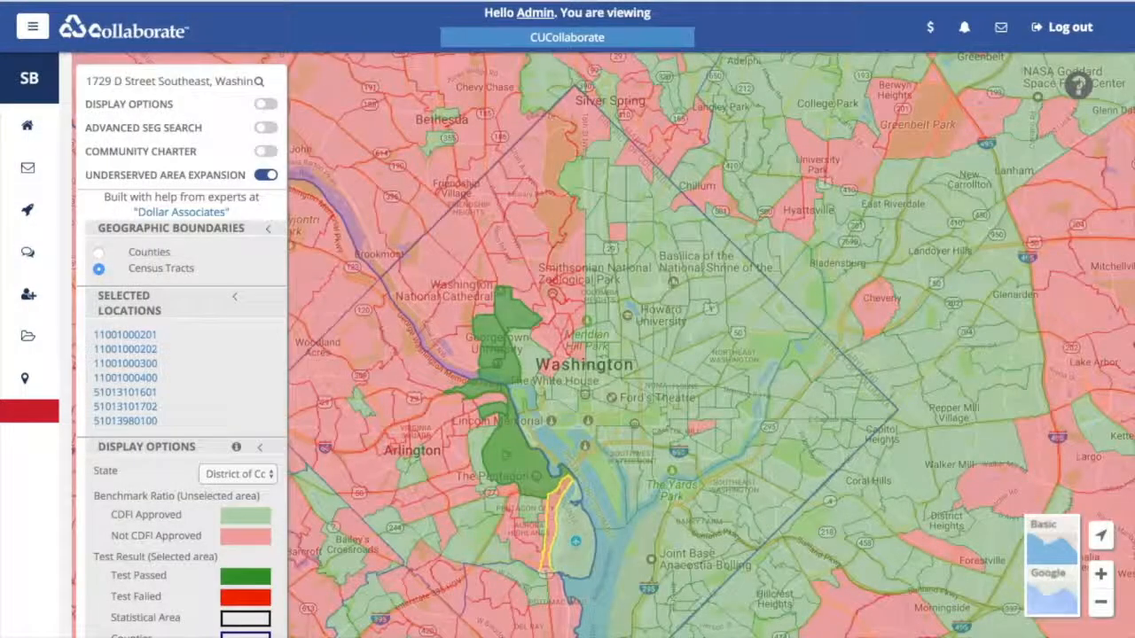
pyautogui.click(477, 449)
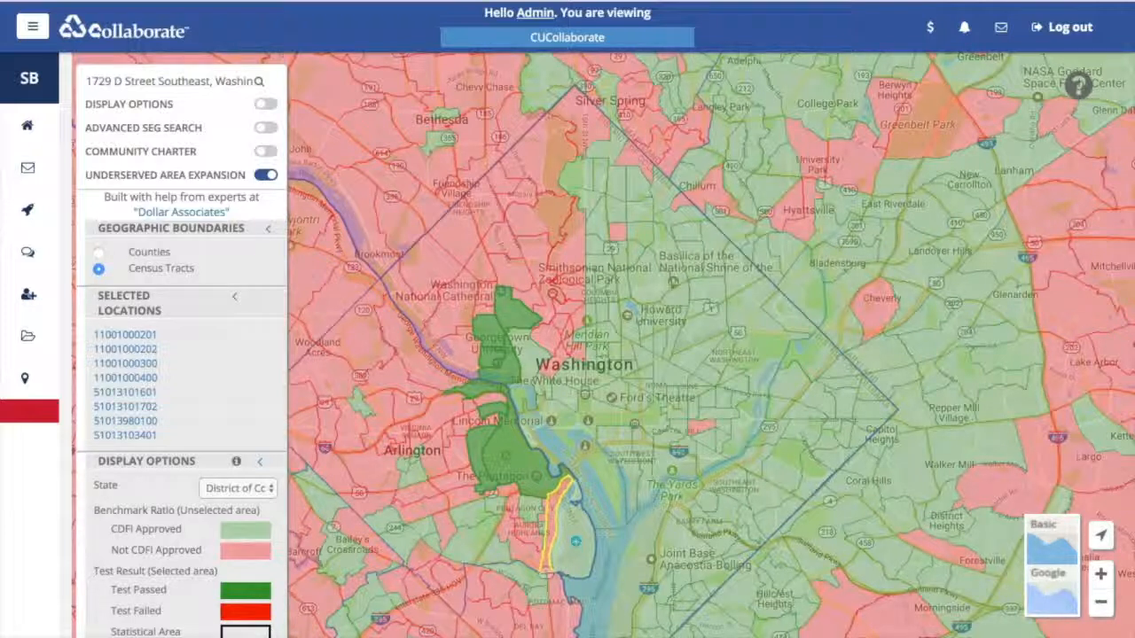
pyautogui.click(531, 355)
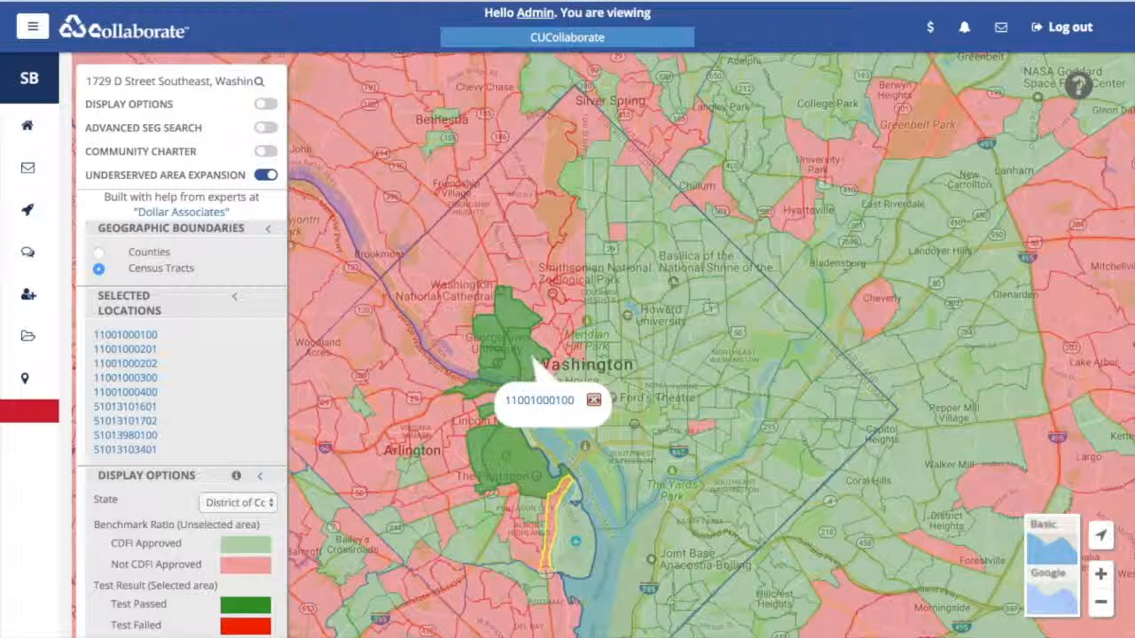
pyautogui.click(539, 433)
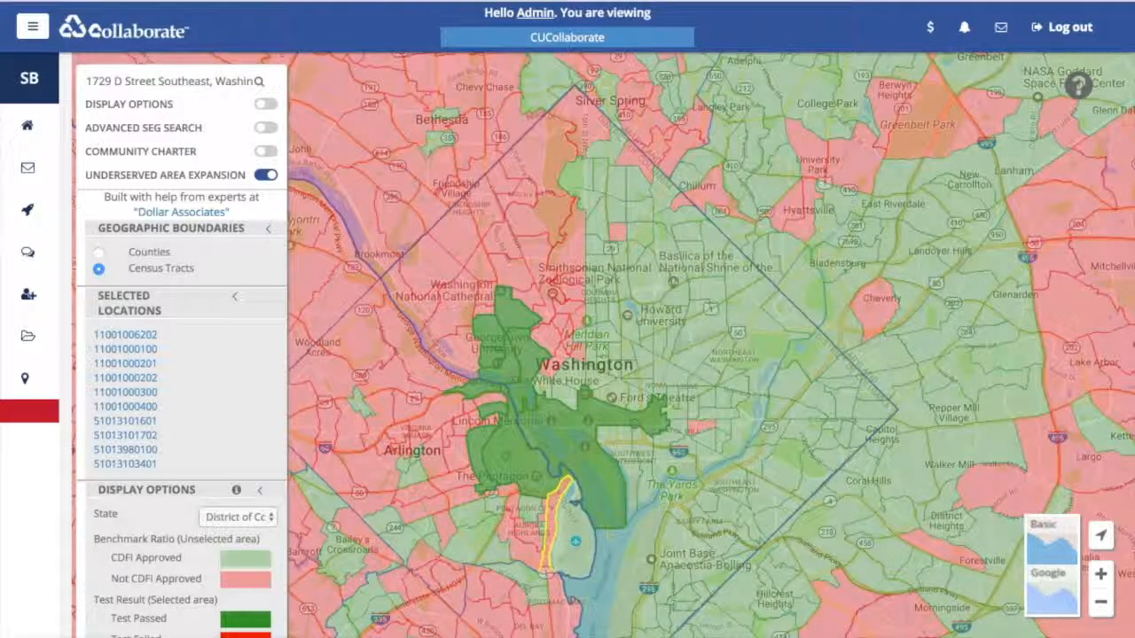
pyautogui.click(577, 537)
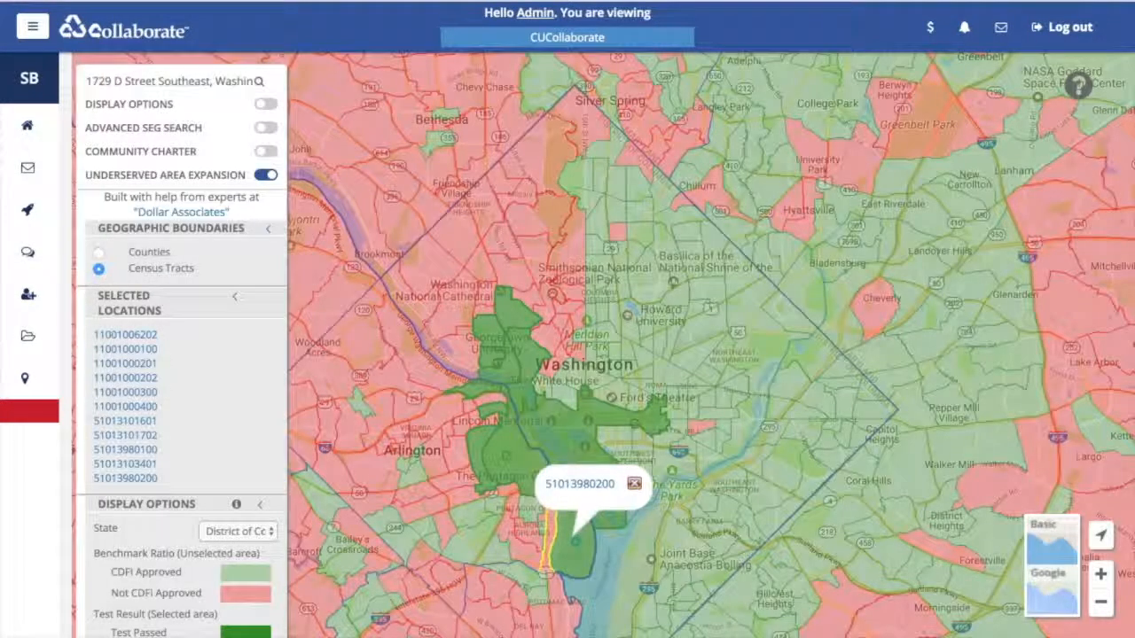
pyautogui.click(550, 534)
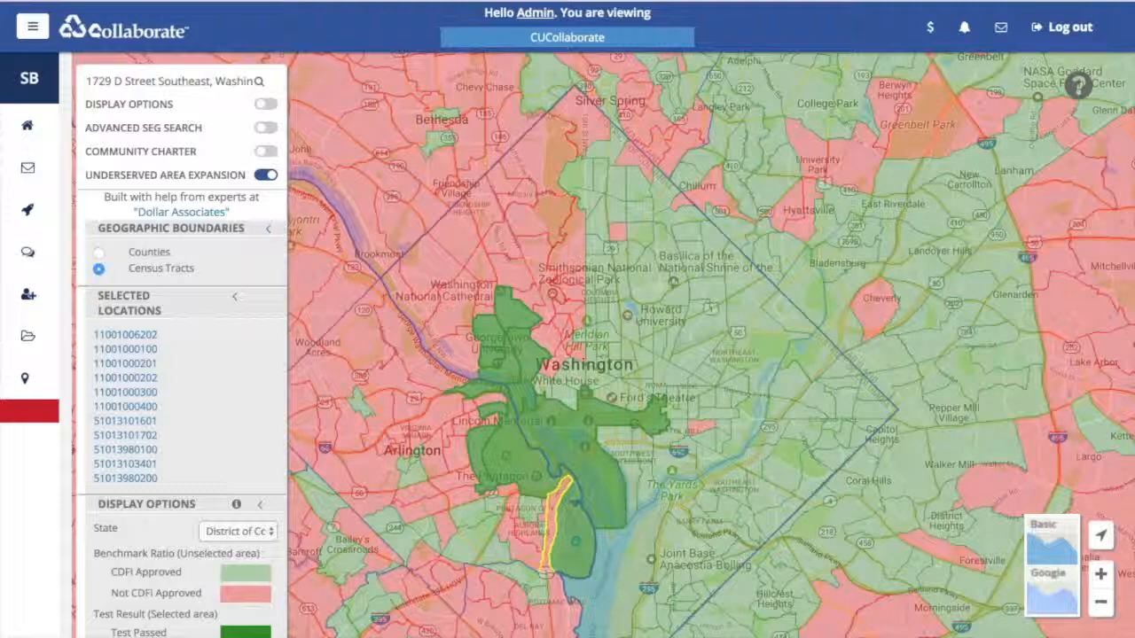
pyautogui.click(558, 393)
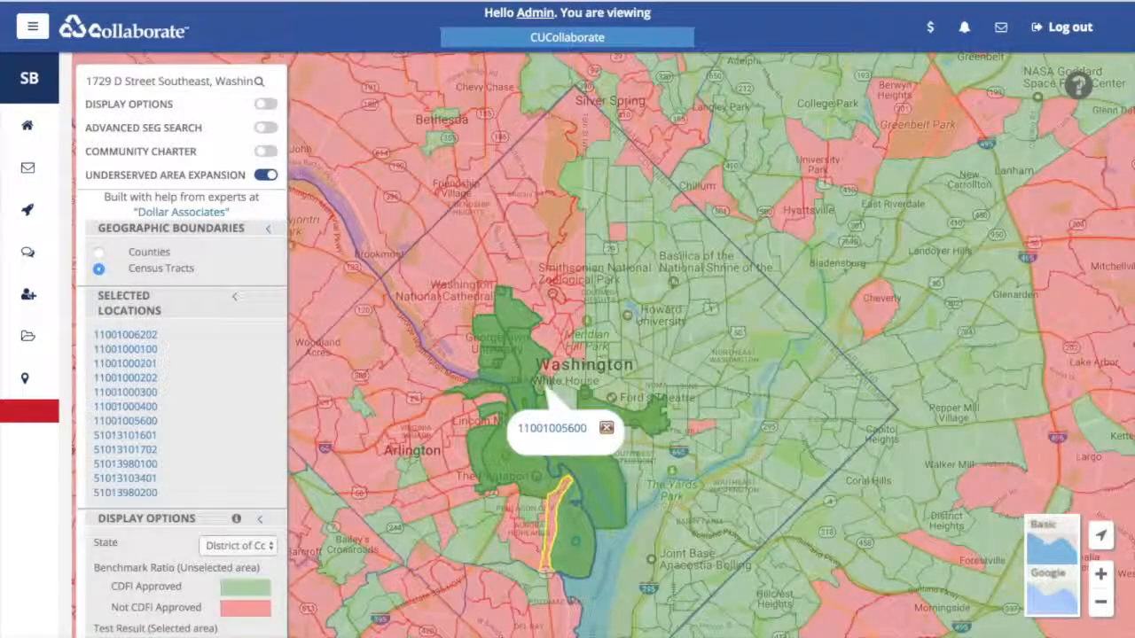
pyautogui.click(606, 428)
pyautogui.click(561, 400)
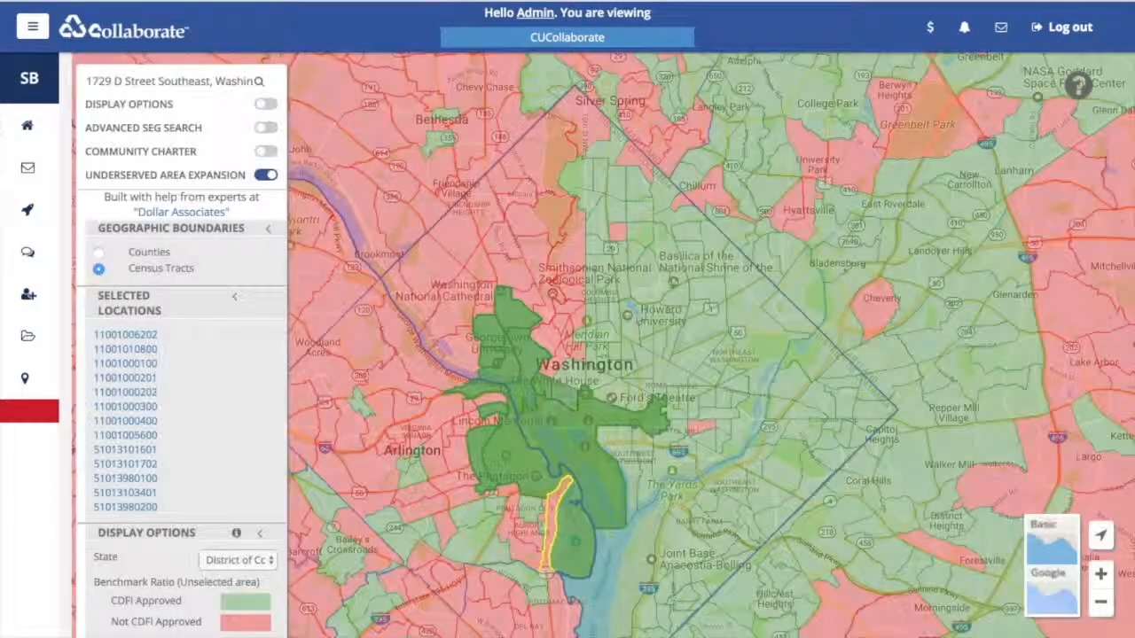
pyautogui.click(602, 382)
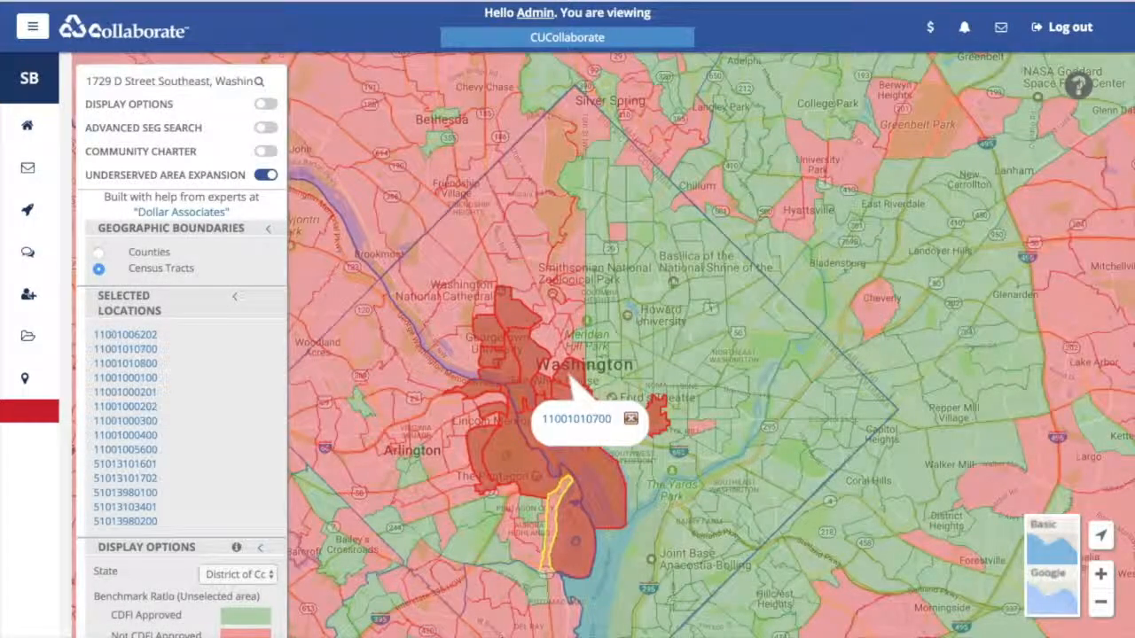
pyautogui.click(601, 381)
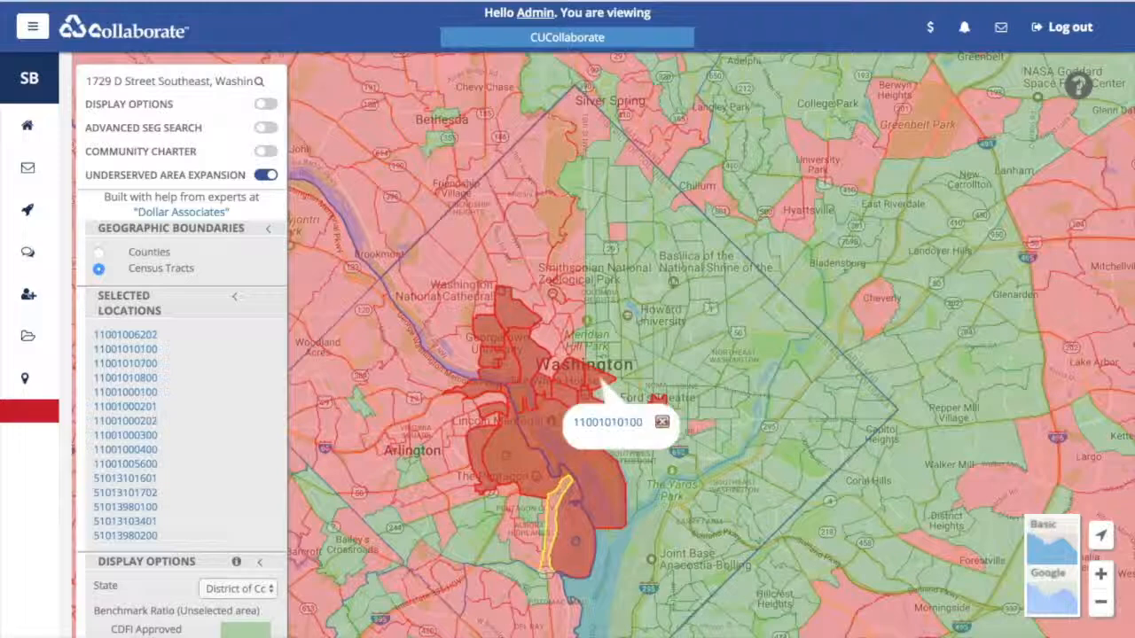
pyautogui.click(611, 397)
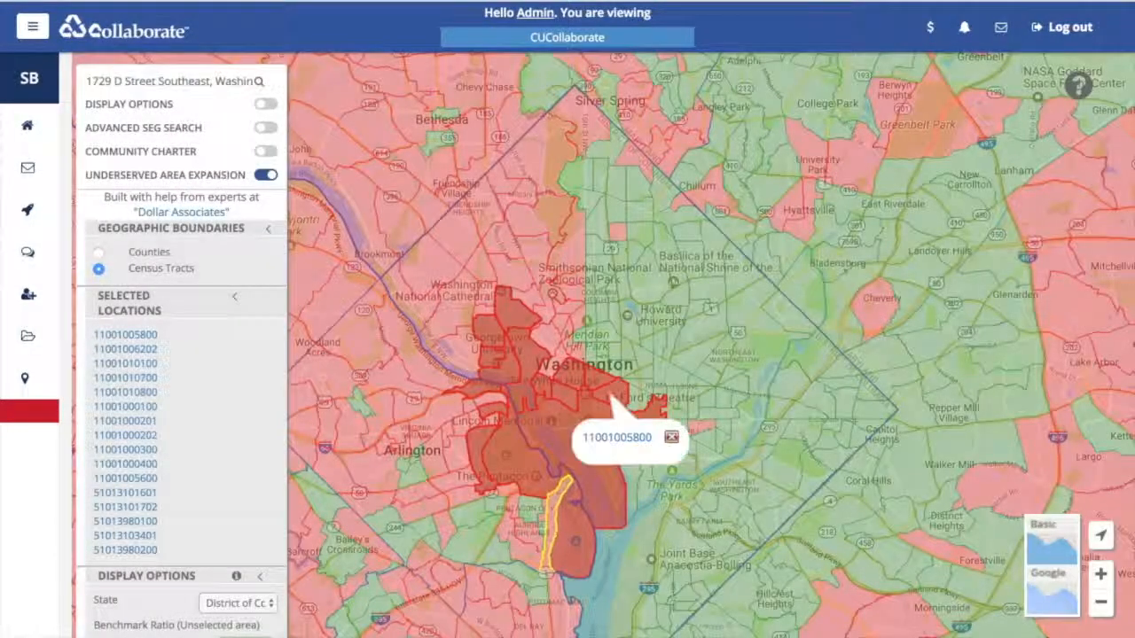
pyautogui.click(671, 438)
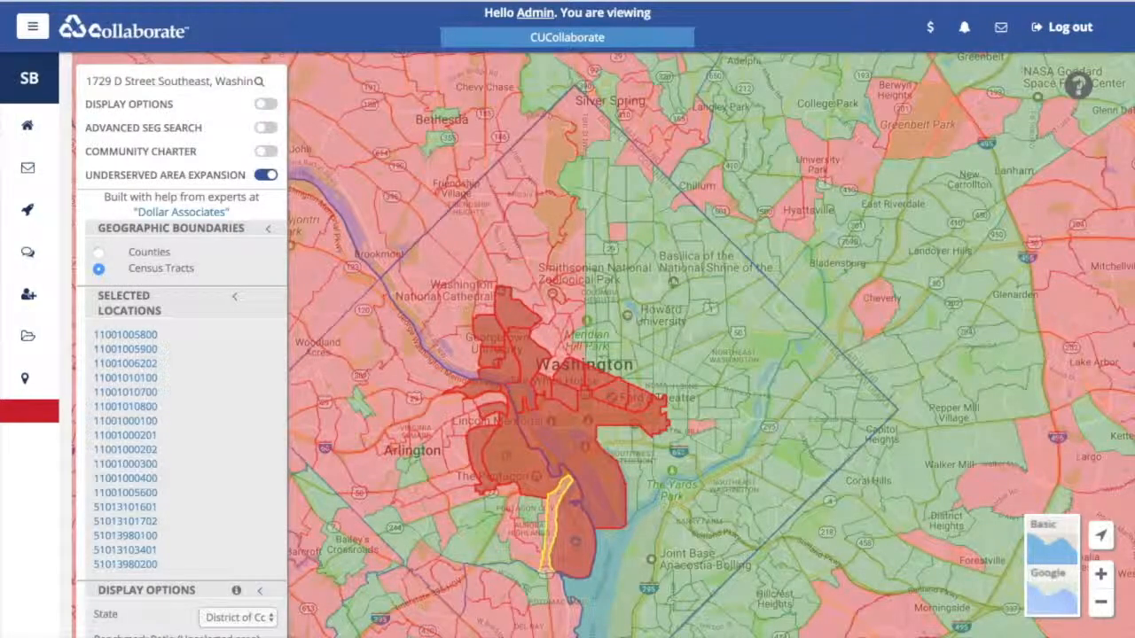
pyautogui.click(621, 452)
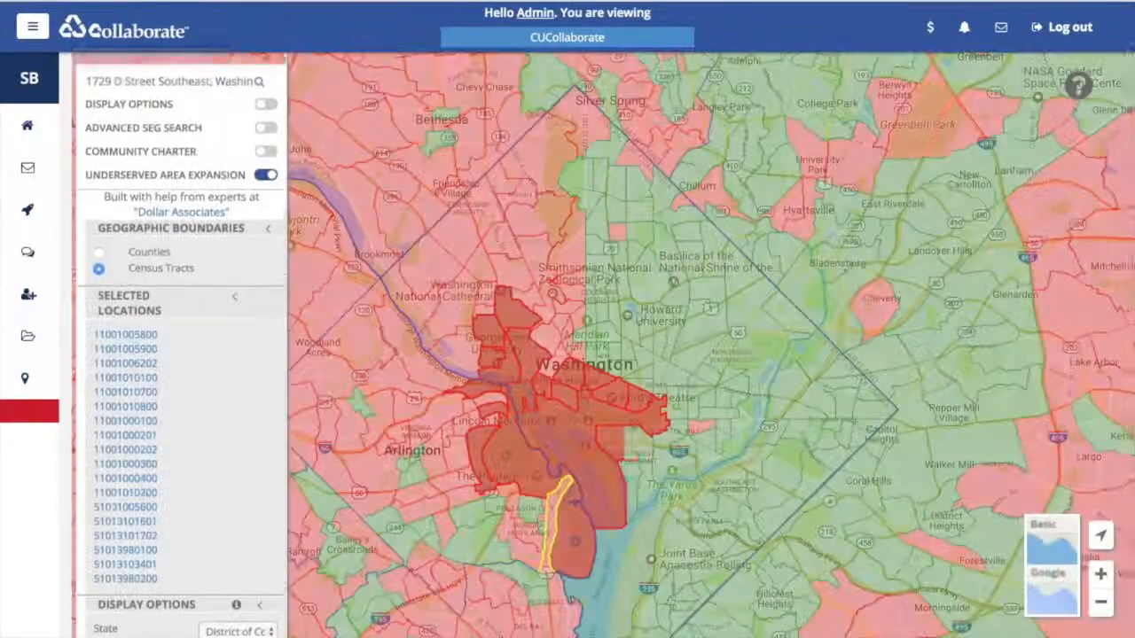
# - Note the 270.97 selected area ratio, then remove four tracts from the selection
pyautogui.scroll(-4, 182, 355)
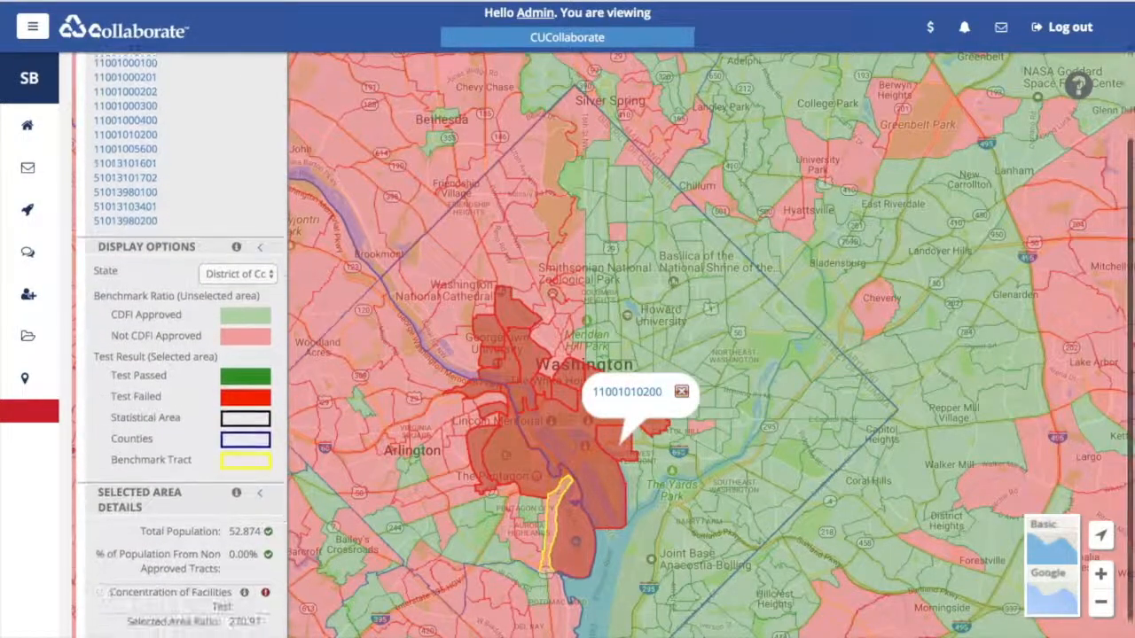
pyautogui.scroll(-2, 182, 354)
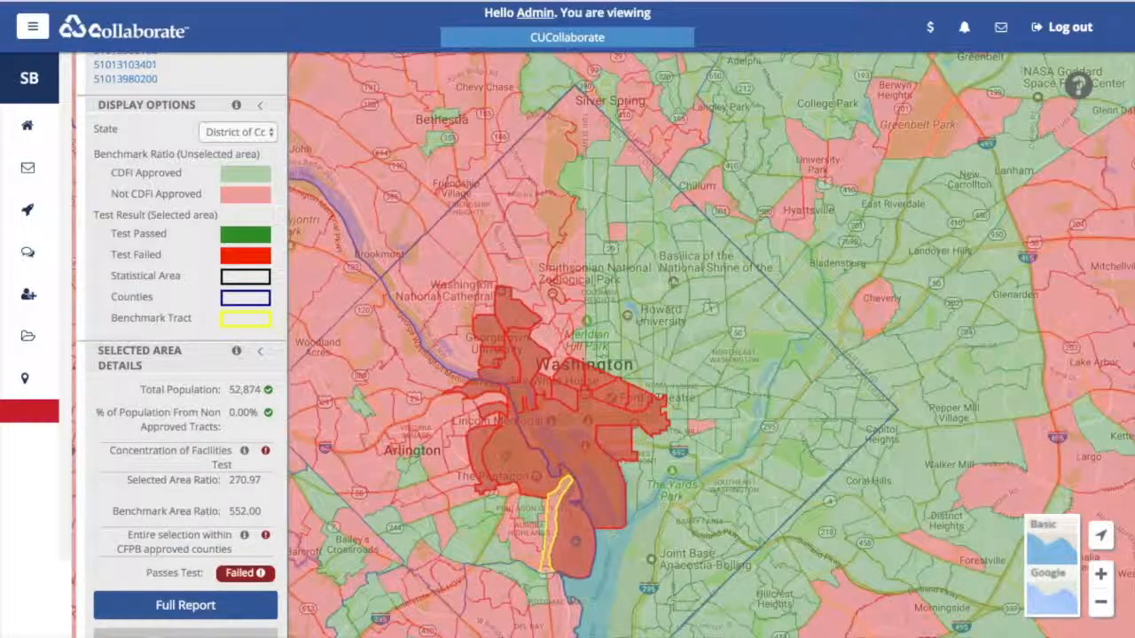
pyautogui.moveTo(262, 481); pyautogui.dragTo(228, 480)
pyautogui.click(599, 386)
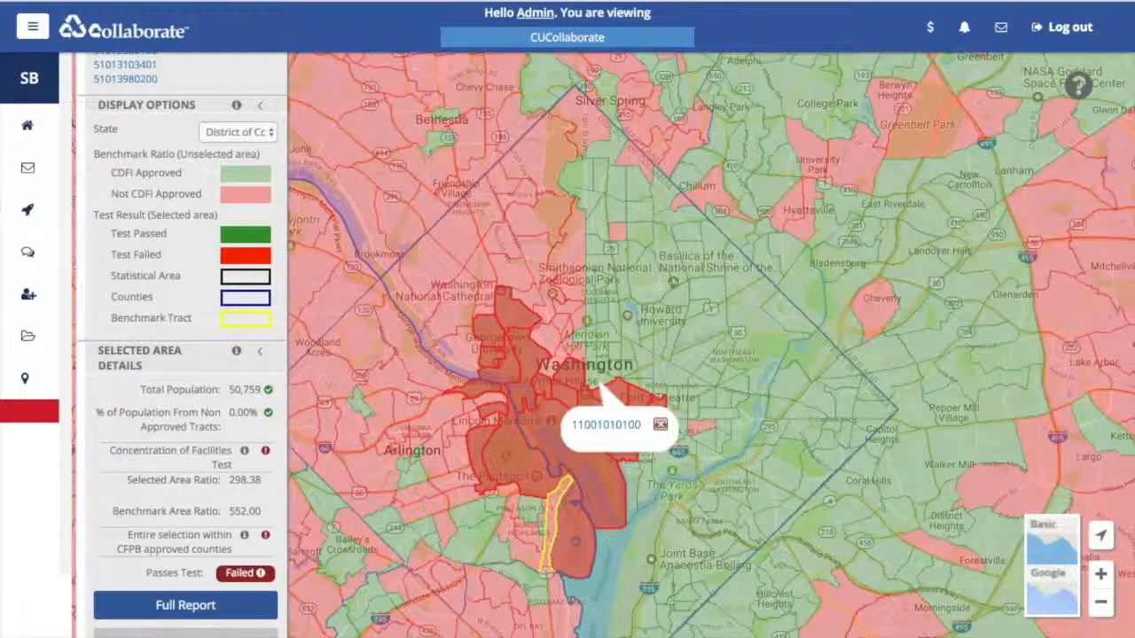
pyautogui.click(660, 424)
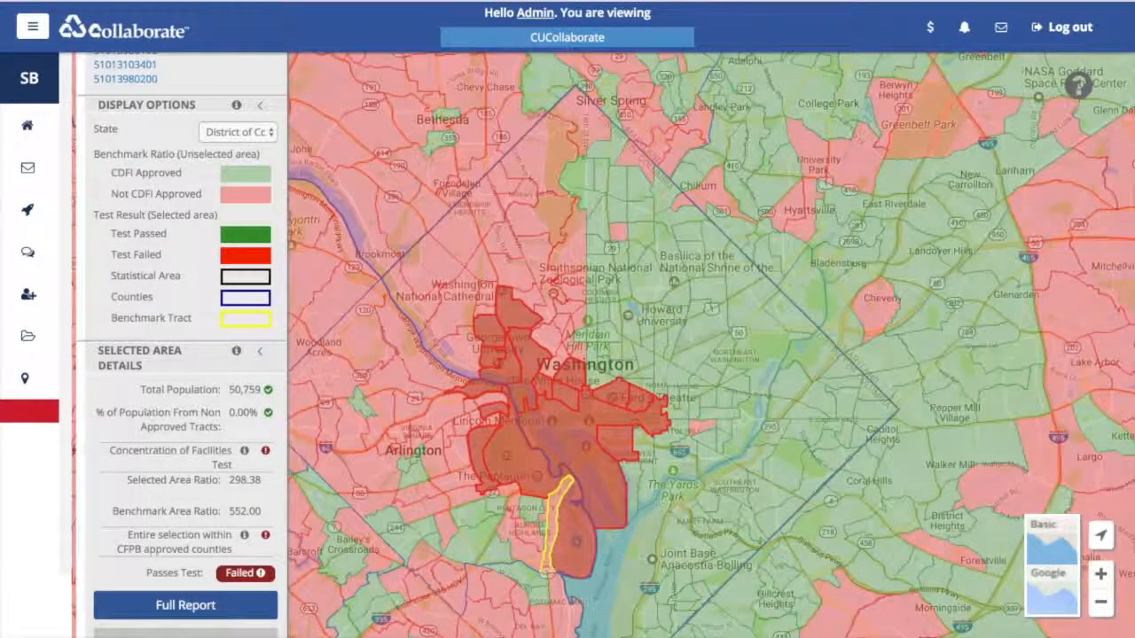
pyautogui.click(610, 401)
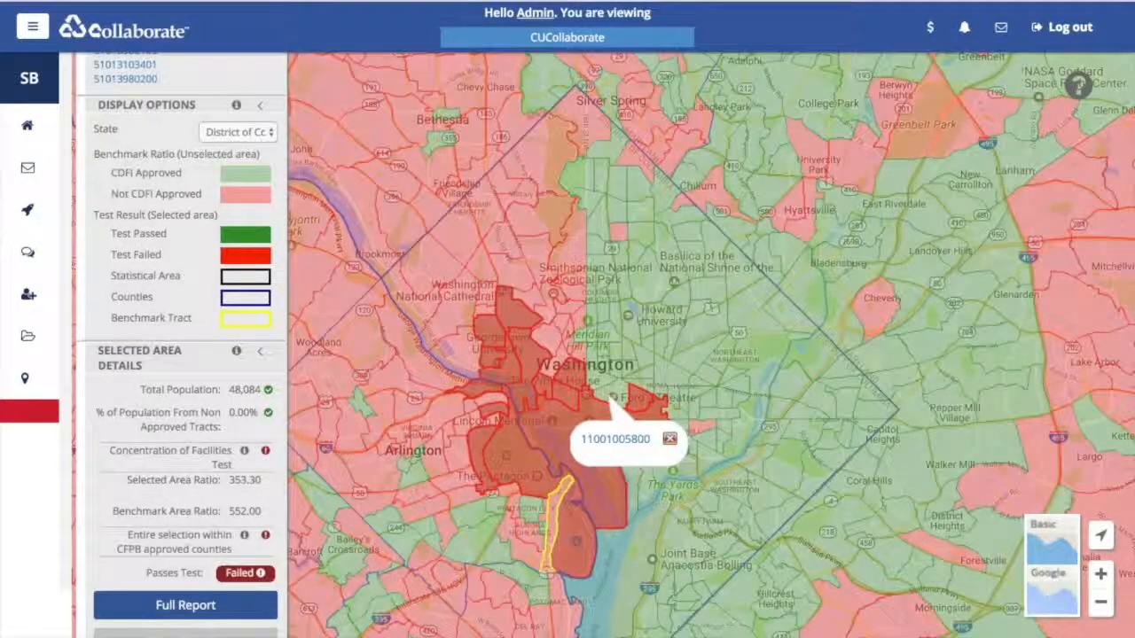
pyautogui.click(568, 386)
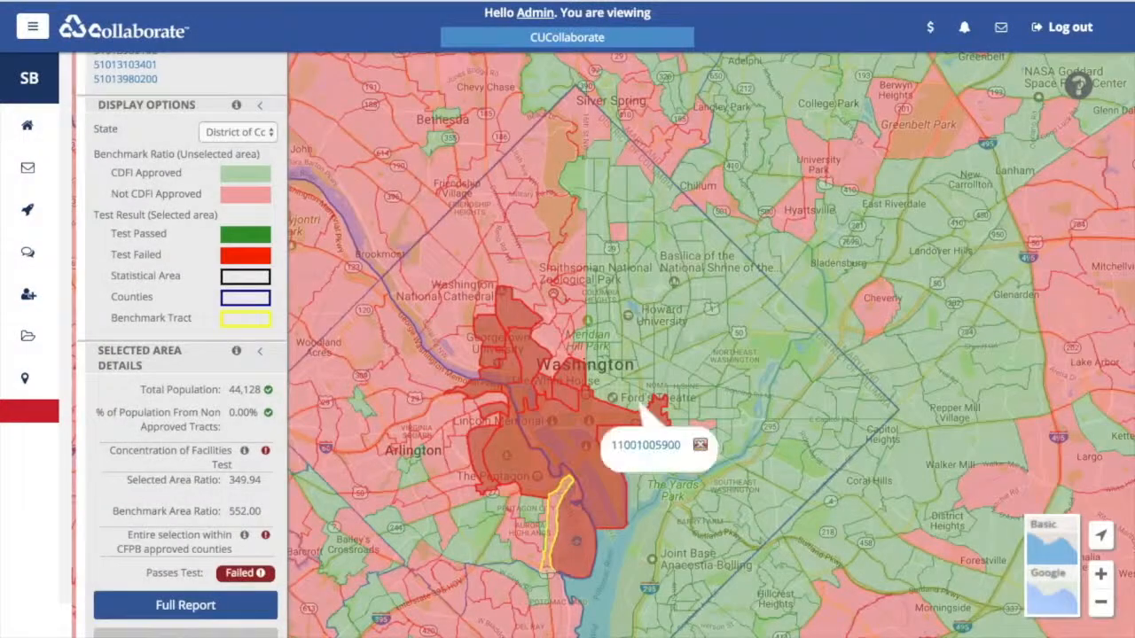
pyautogui.click(572, 379)
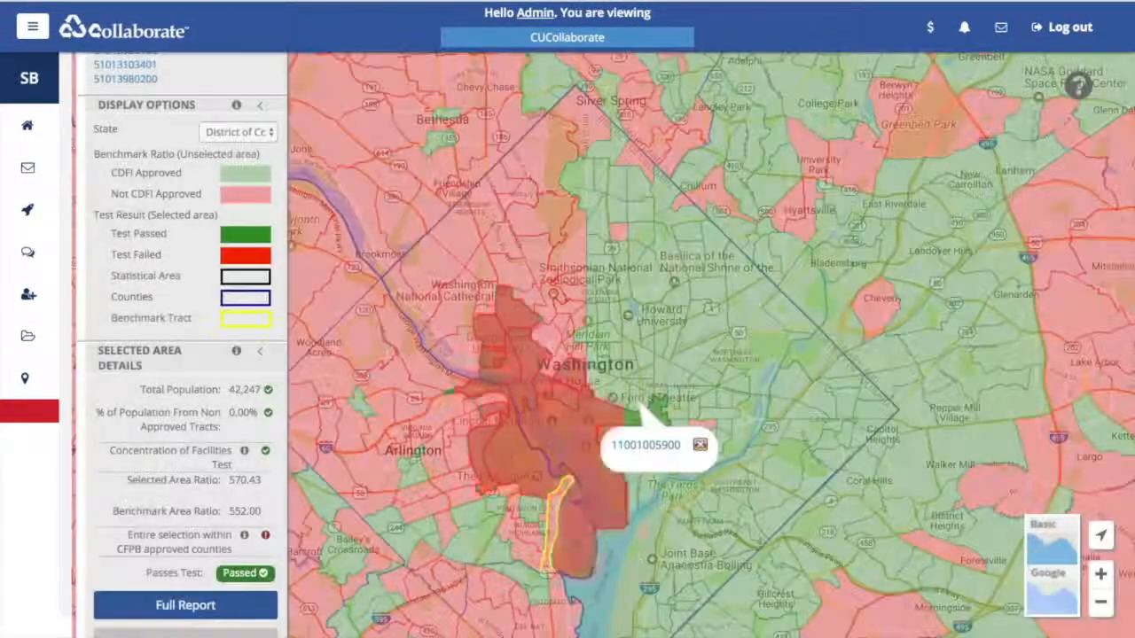
pyautogui.click(700, 446)
pyautogui.click(595, 383)
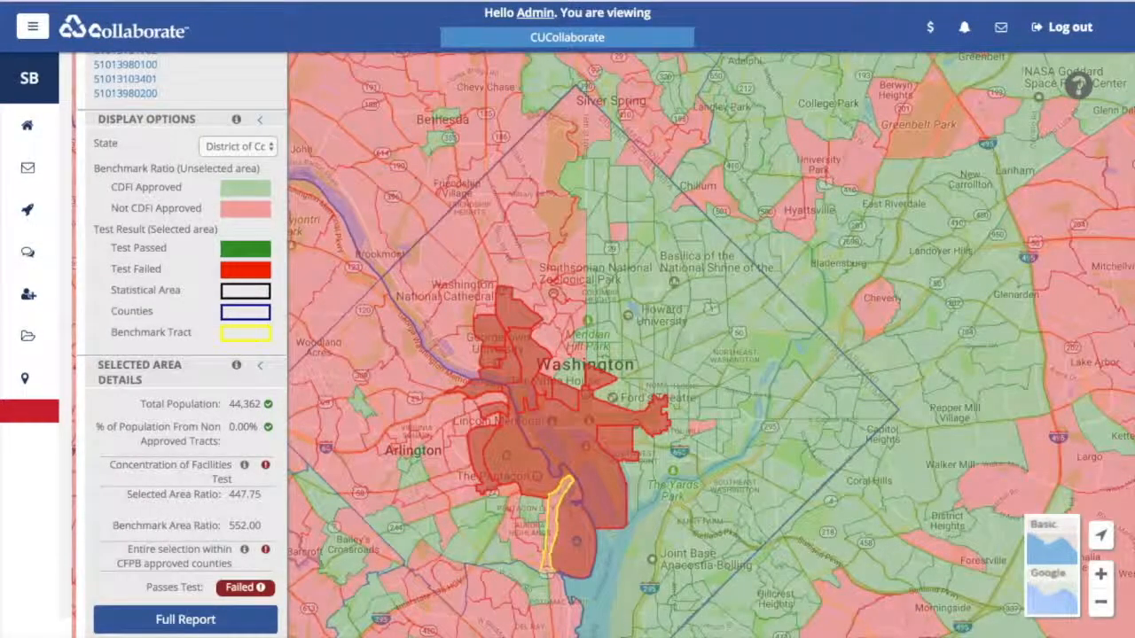
pyautogui.click(592, 356)
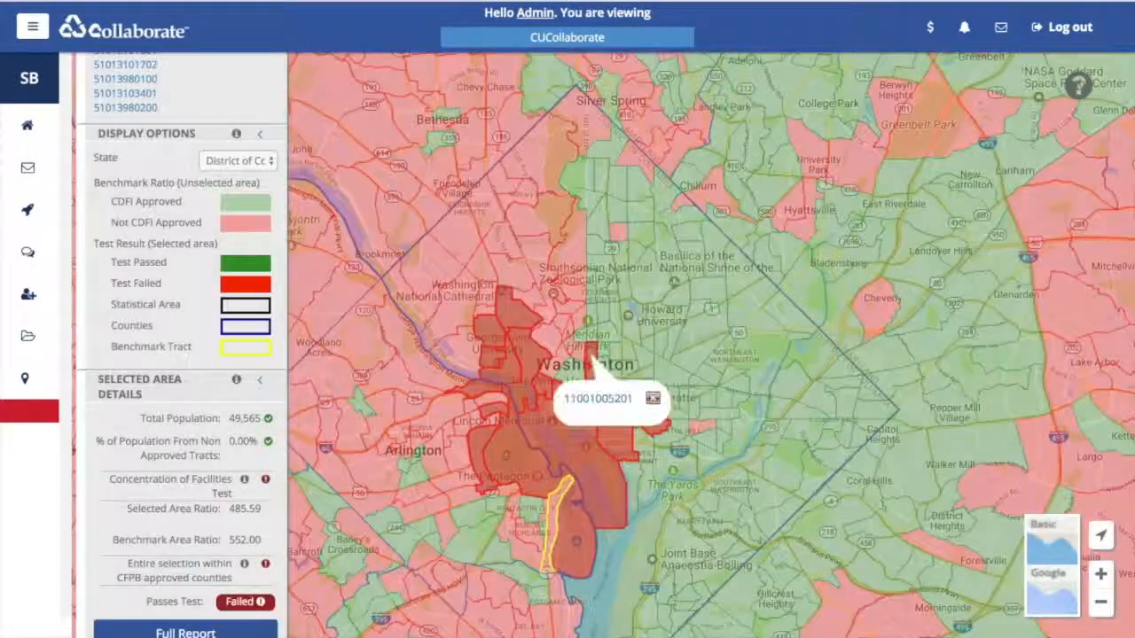
pyautogui.click(601, 353)
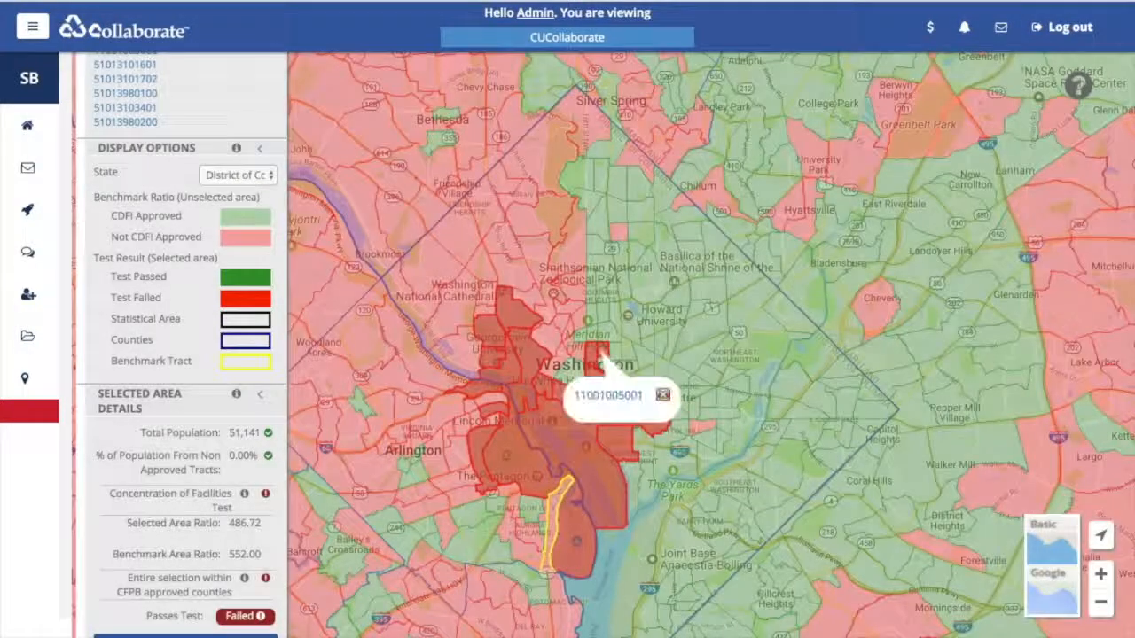
pyautogui.click(613, 355)
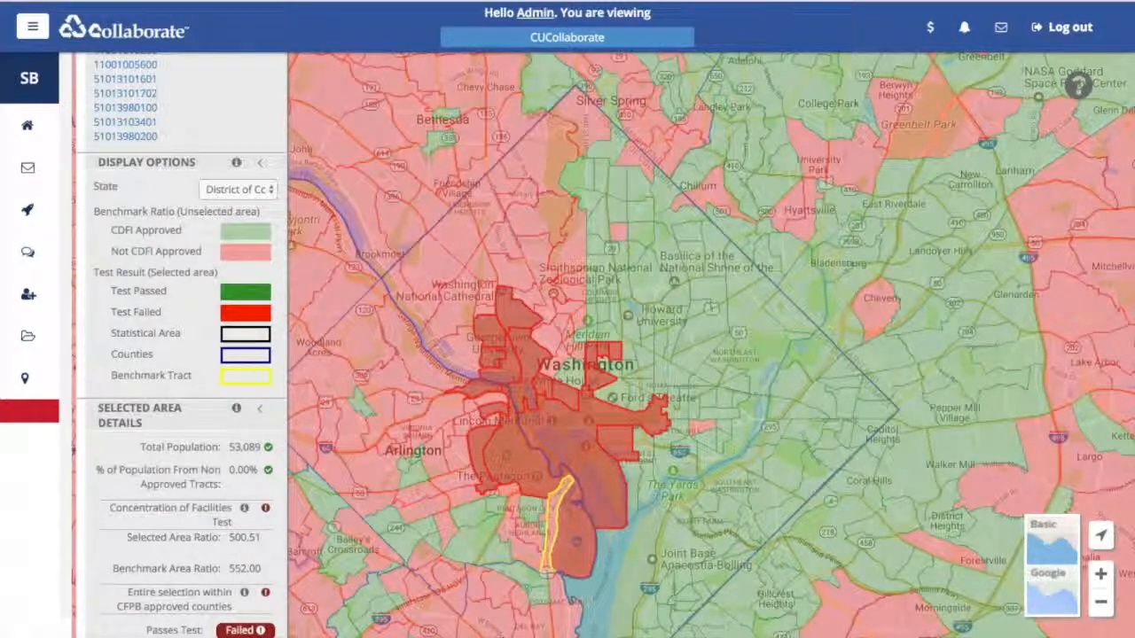
pyautogui.click(603, 367)
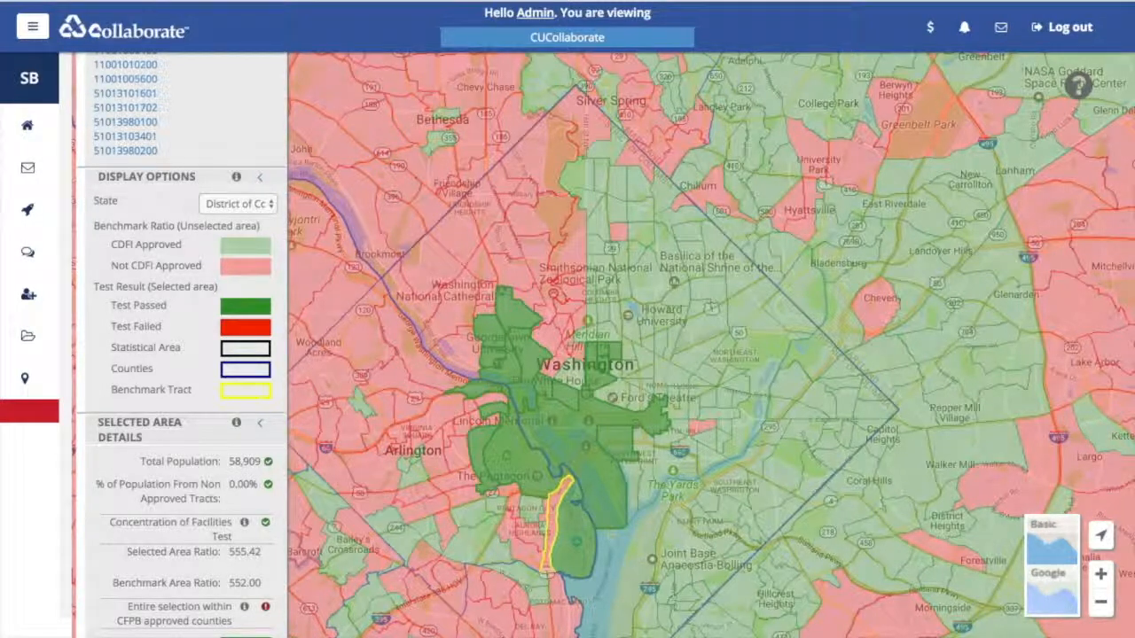
pyautogui.click(623, 351)
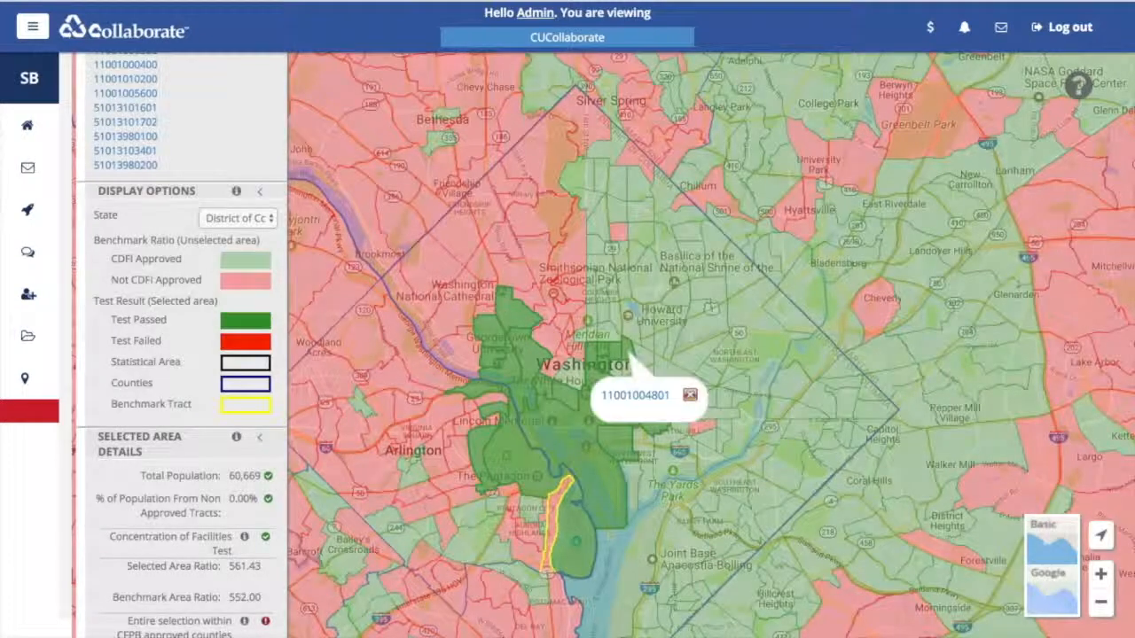
pyautogui.click(629, 375)
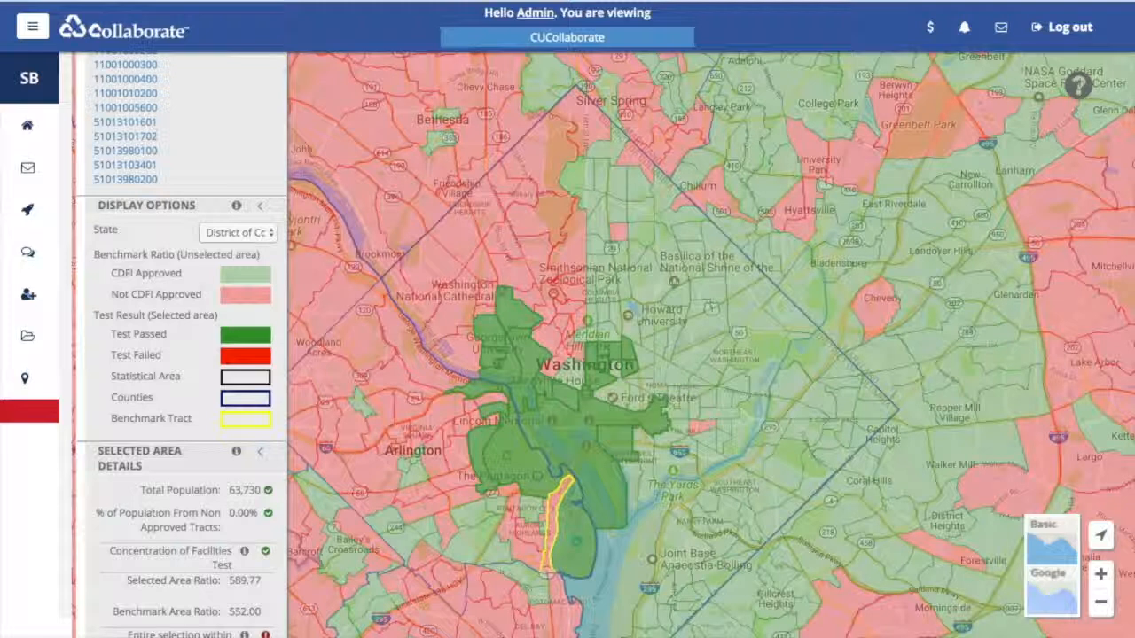
pyautogui.click(615, 372)
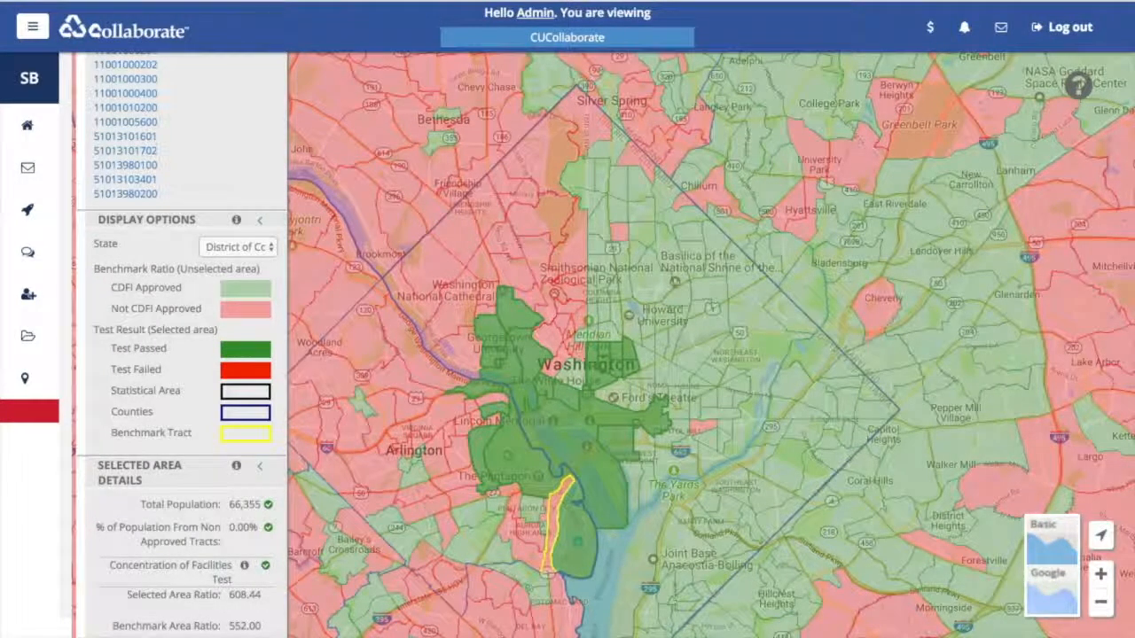
pyautogui.click(618, 390)
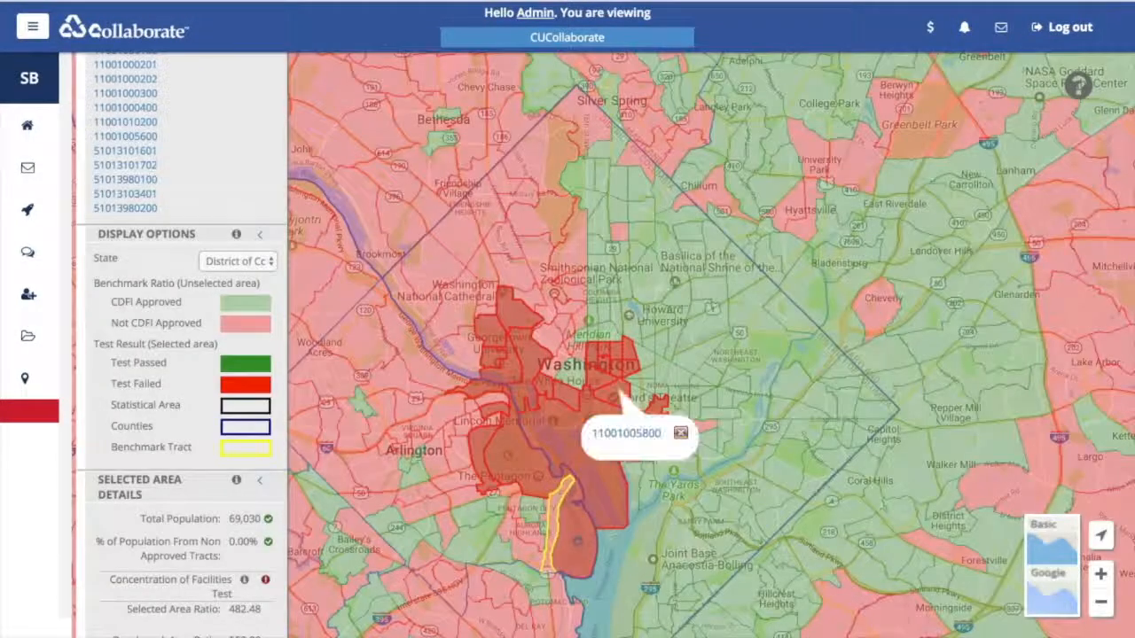
pyautogui.click(638, 396)
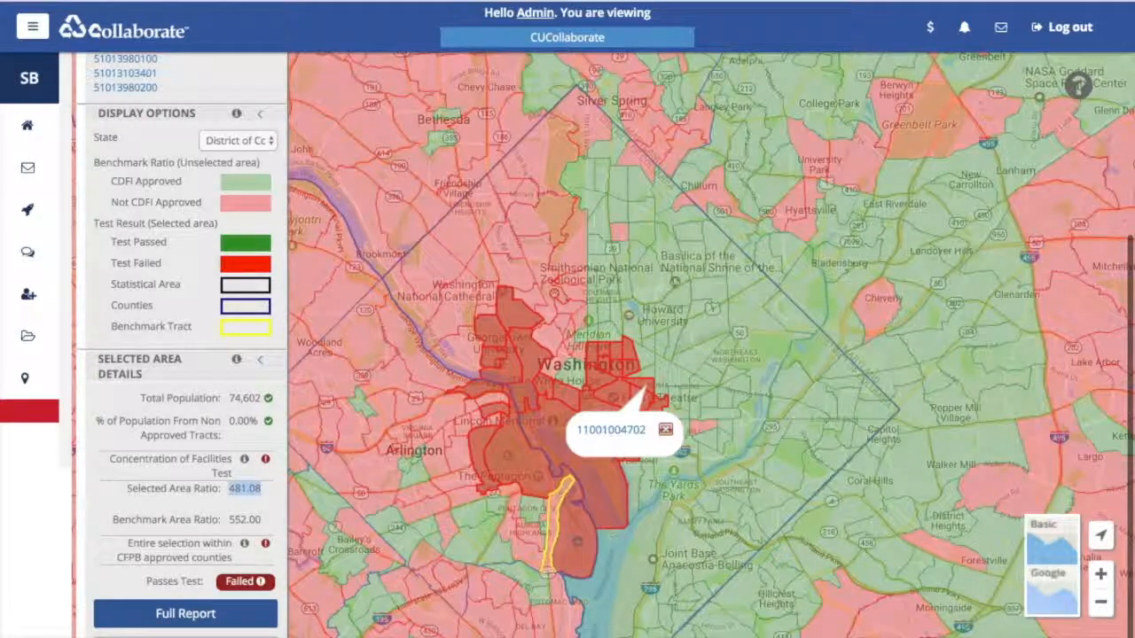
pyautogui.moveTo(127, 489); pyautogui.dragTo(225, 490)
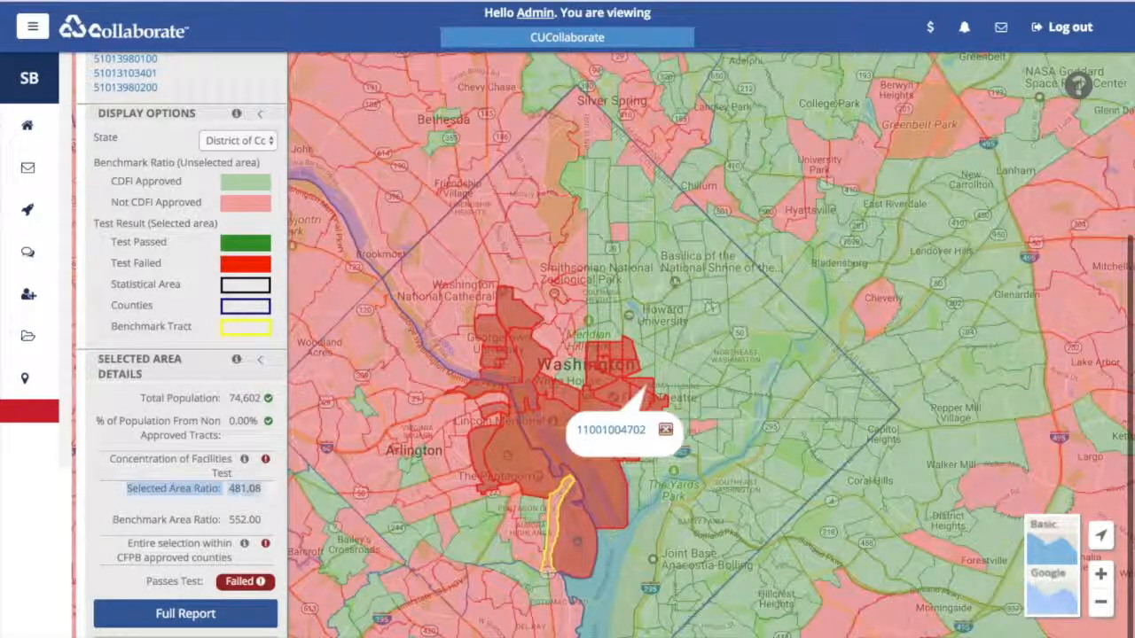
pyautogui.moveTo(110, 459); pyautogui.dragTo(232, 474)
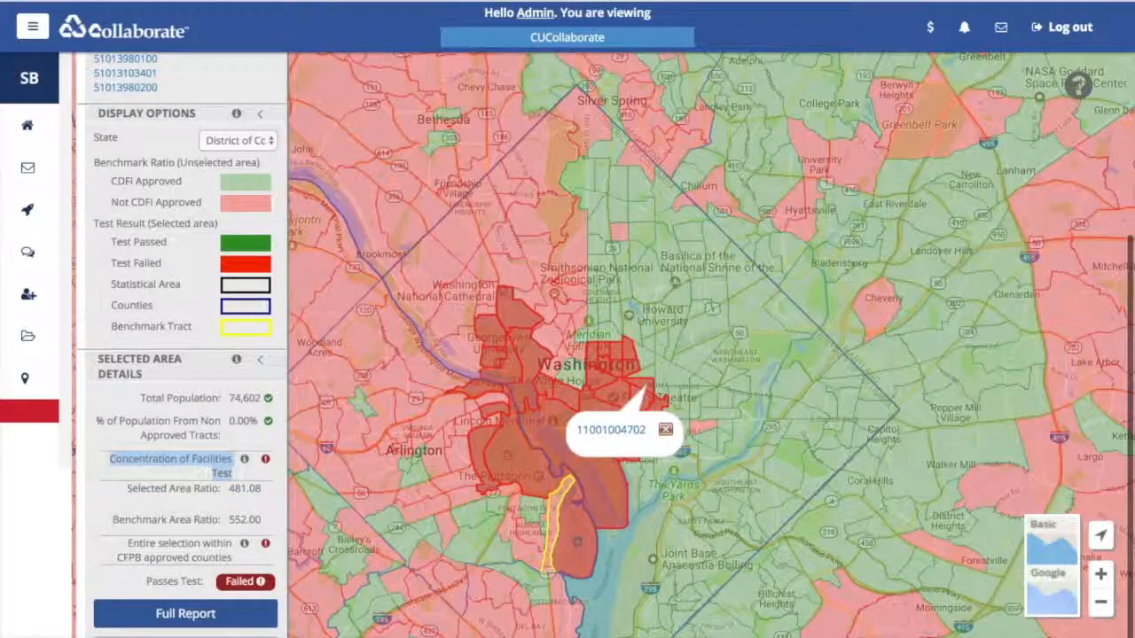
pyautogui.click(230, 475)
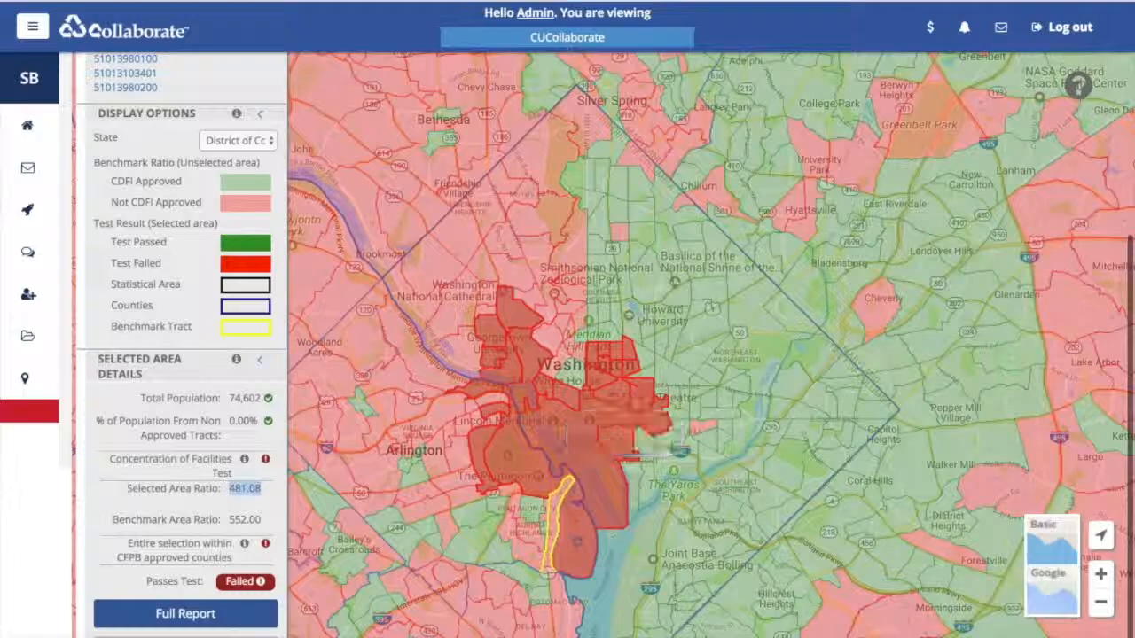
pyautogui.click(662, 376)
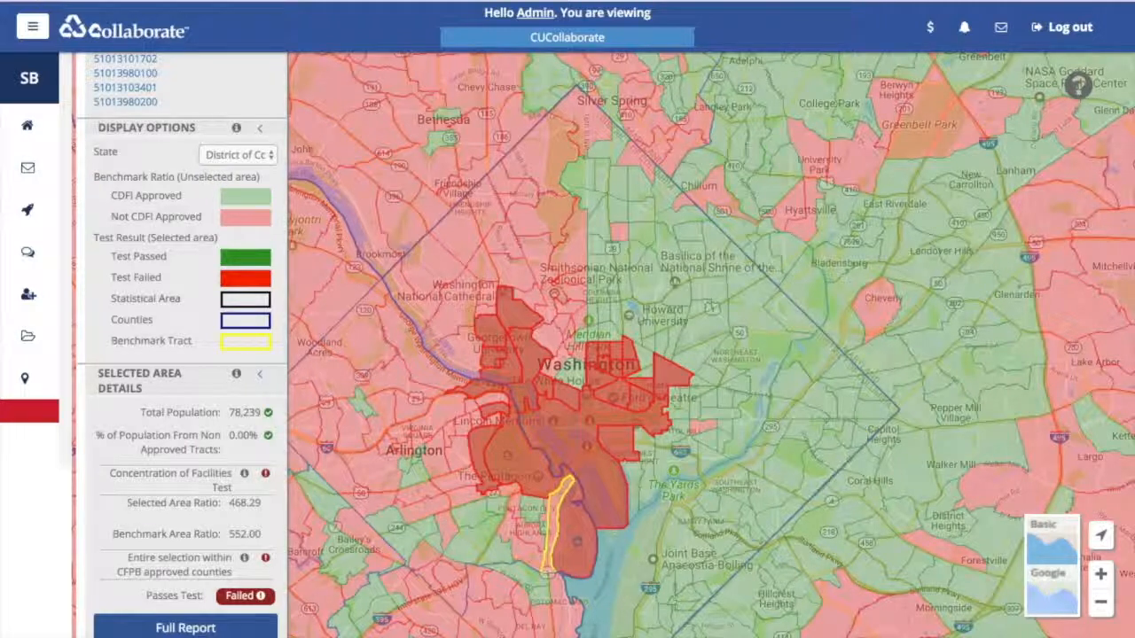
# - Swap in different eastern-edge tracts until the Test Result reads Passed above 552.00
pyautogui.click(671, 377)
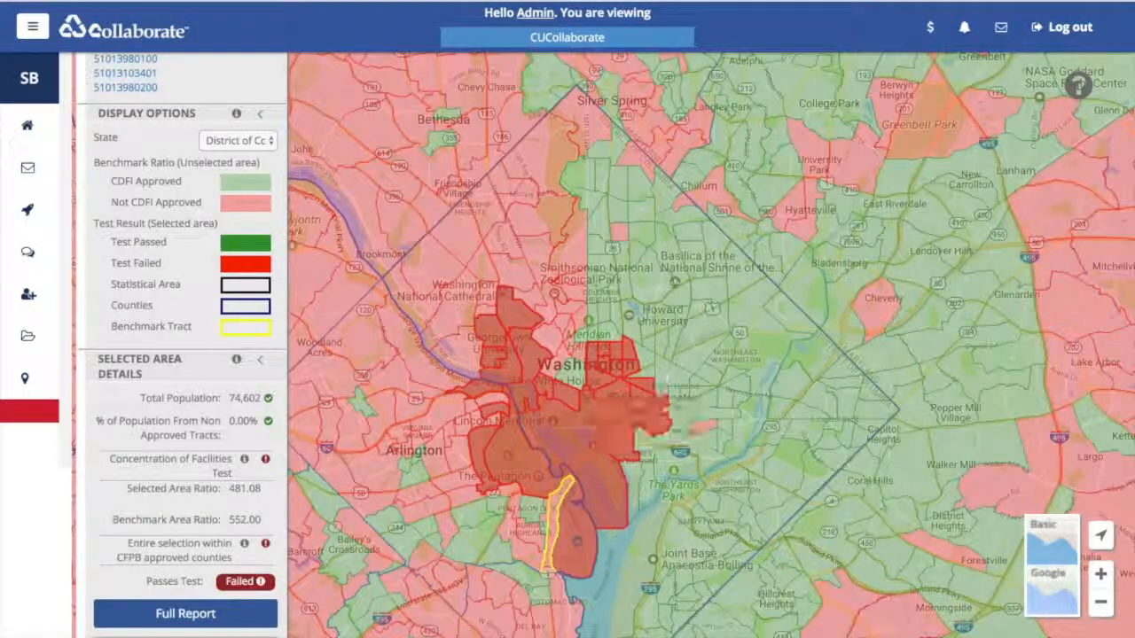
pyautogui.click(673, 396)
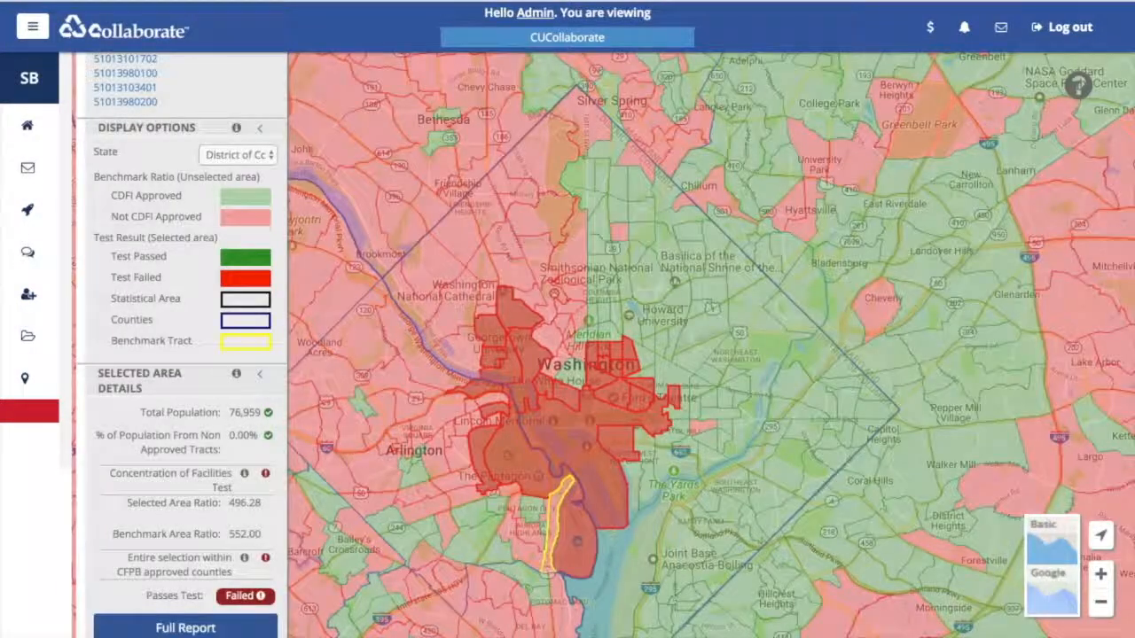
pyautogui.click(672, 413)
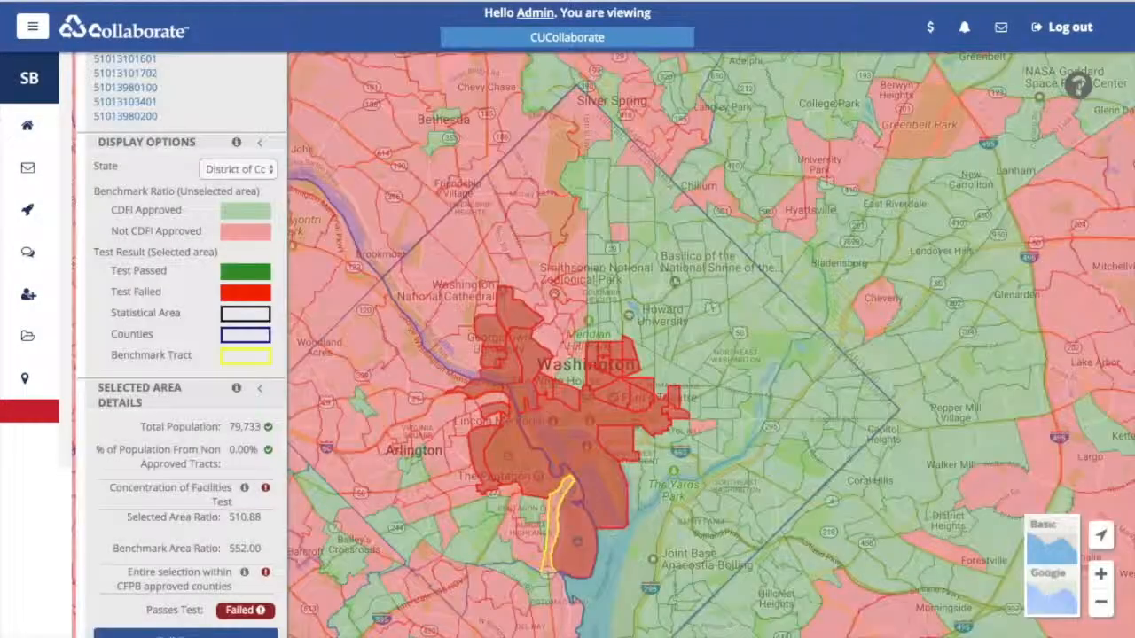
pyautogui.click(681, 430)
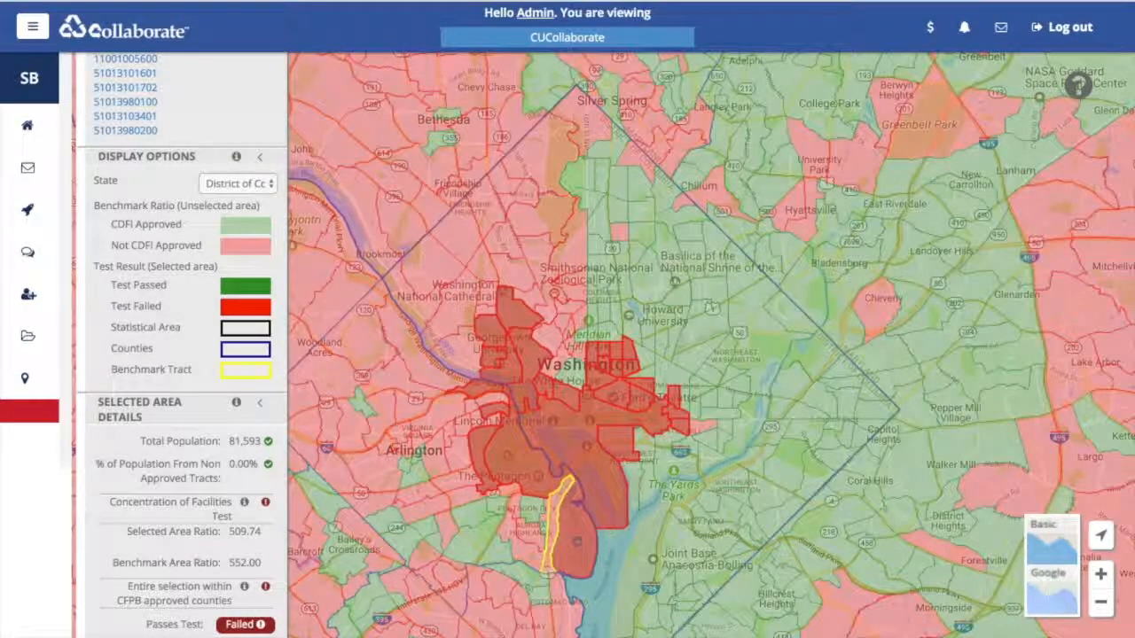
pyautogui.click(688, 411)
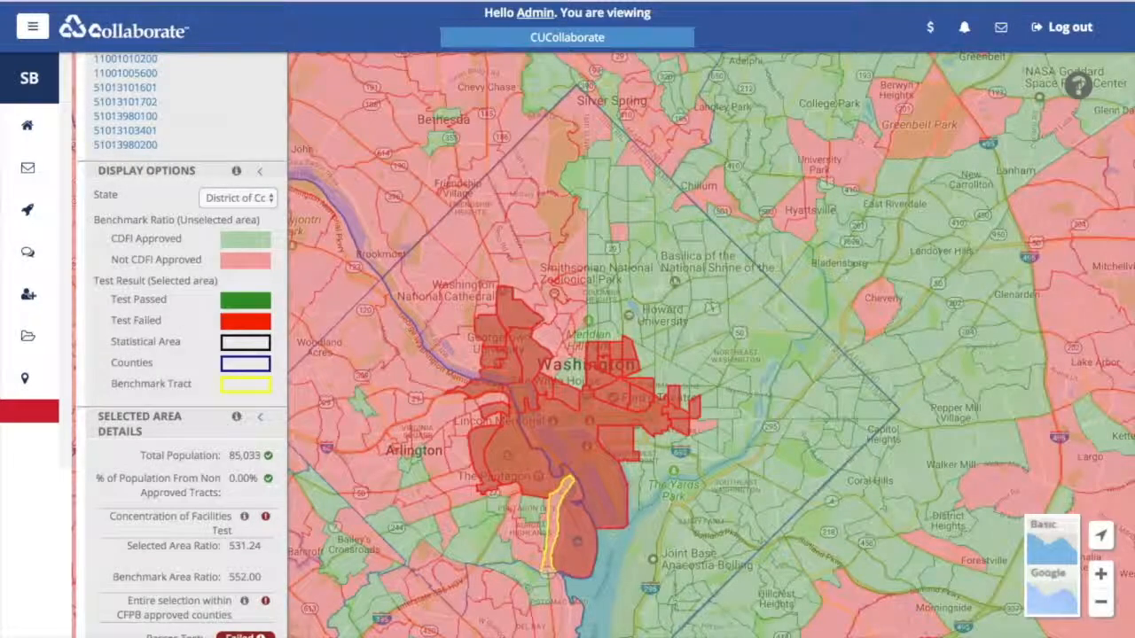
pyautogui.click(707, 398)
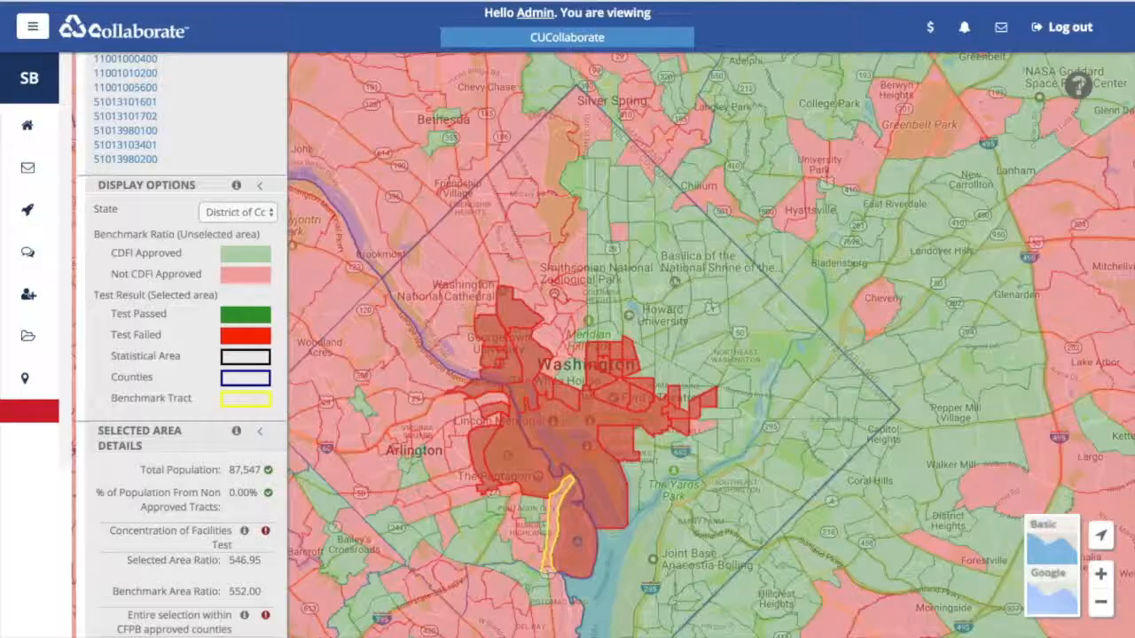
pyautogui.click(689, 398)
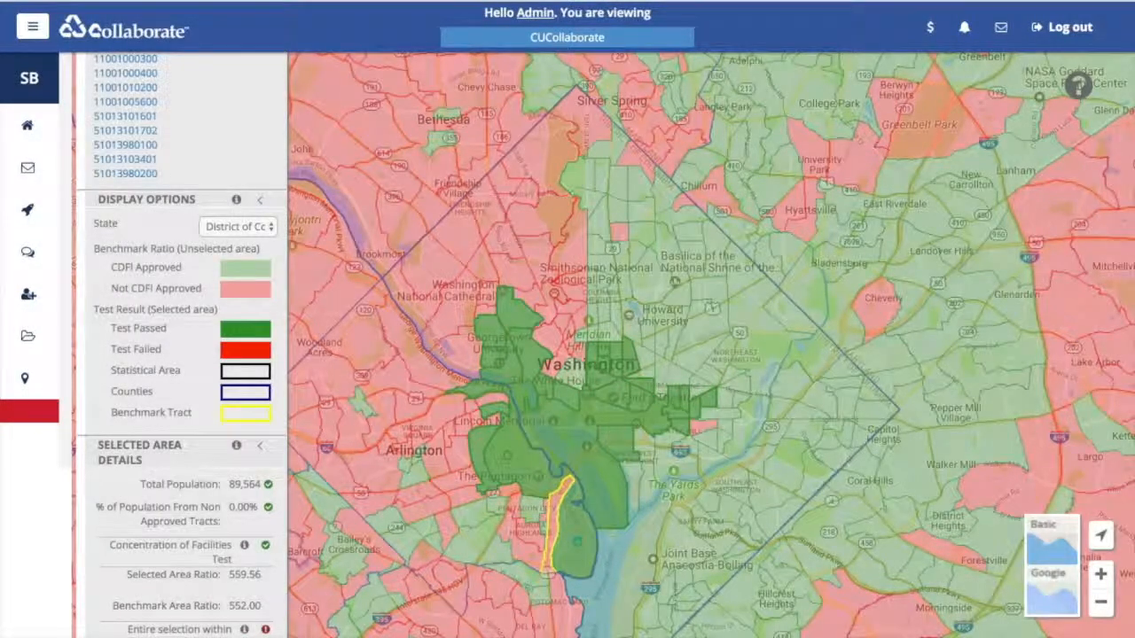
pyautogui.click(695, 388)
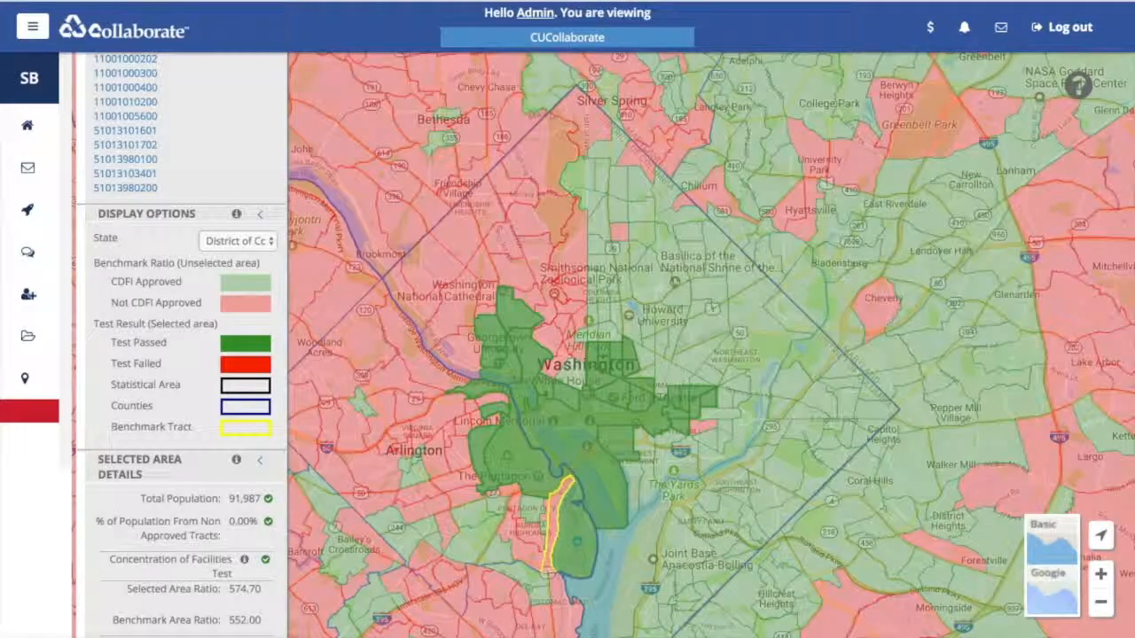
pyautogui.click(697, 381)
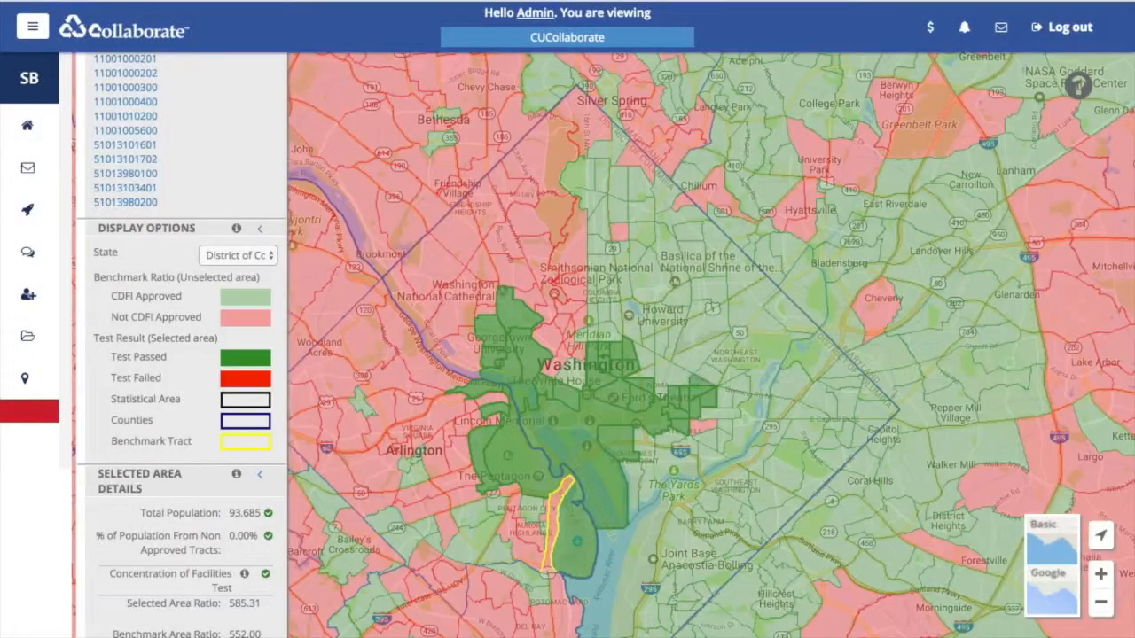
pyautogui.click(709, 372)
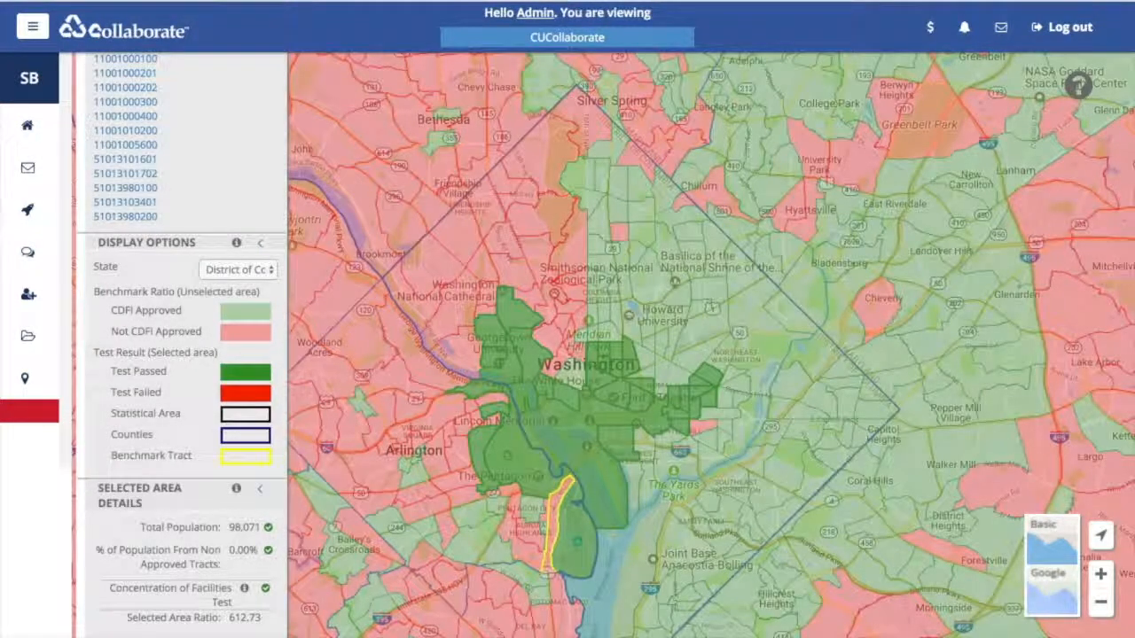
pyautogui.click(719, 357)
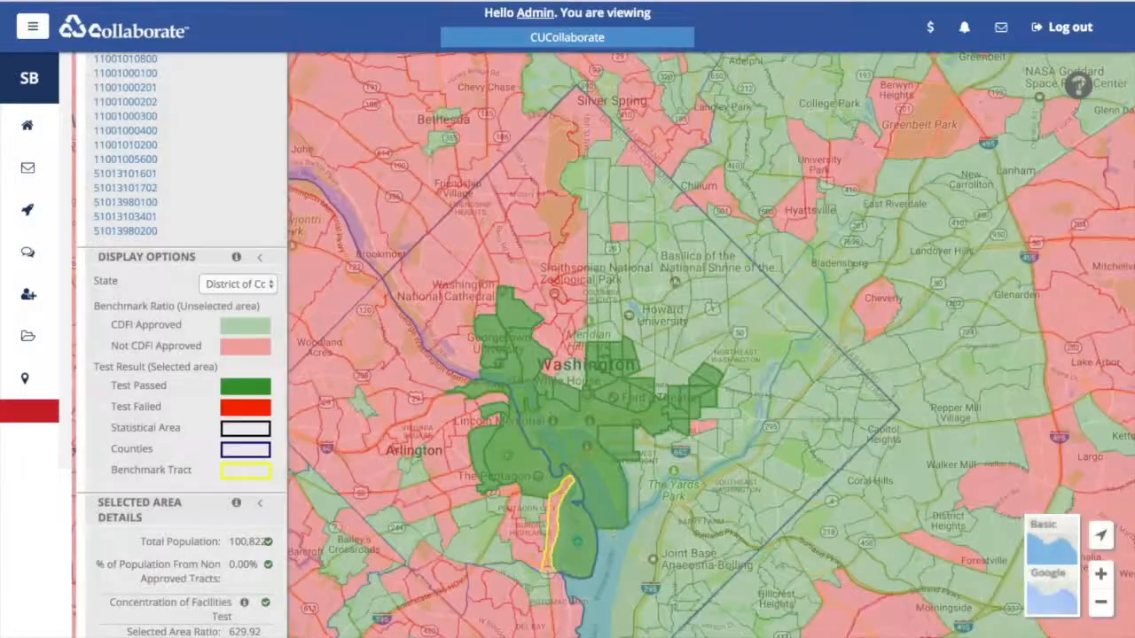
pyautogui.click(725, 354)
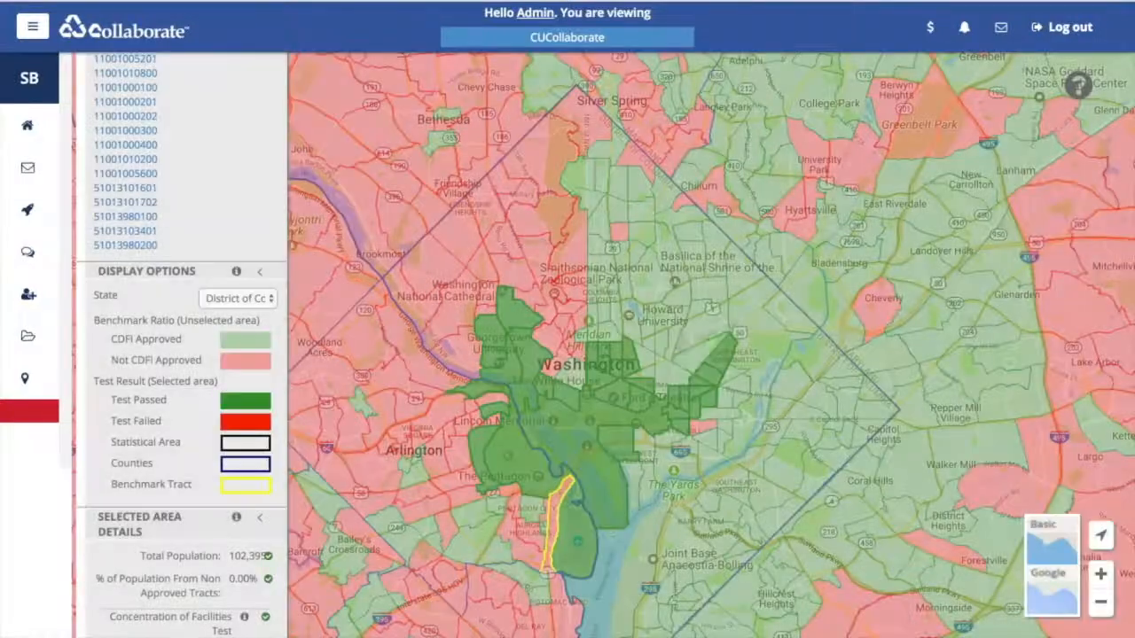
pyautogui.click(704, 330)
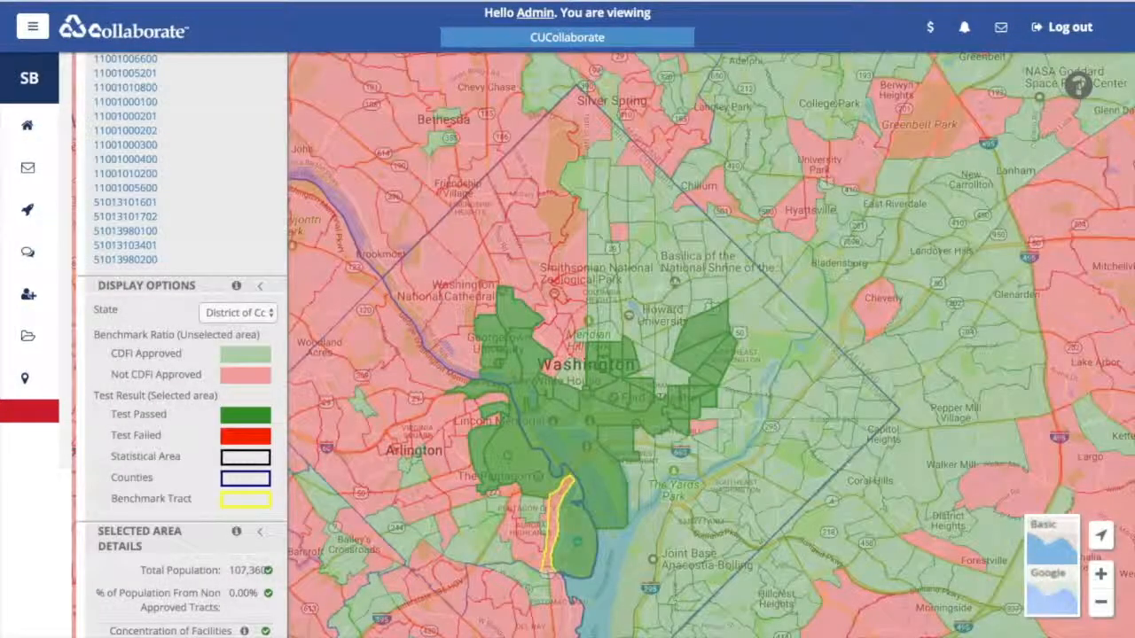
pyautogui.click(744, 316)
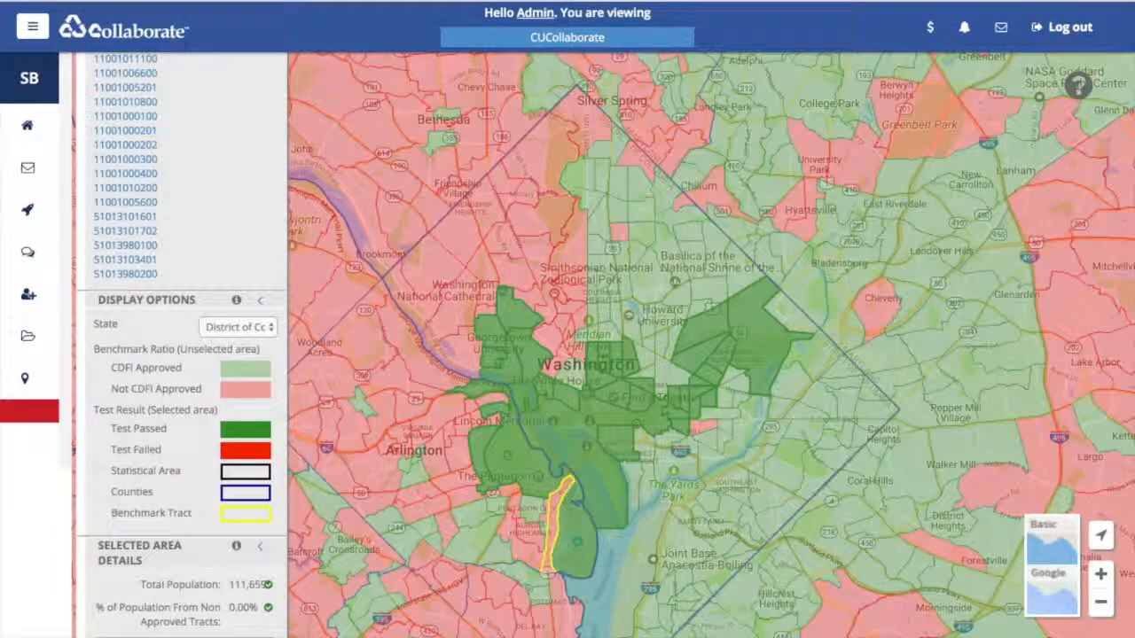
pyautogui.click(739, 385)
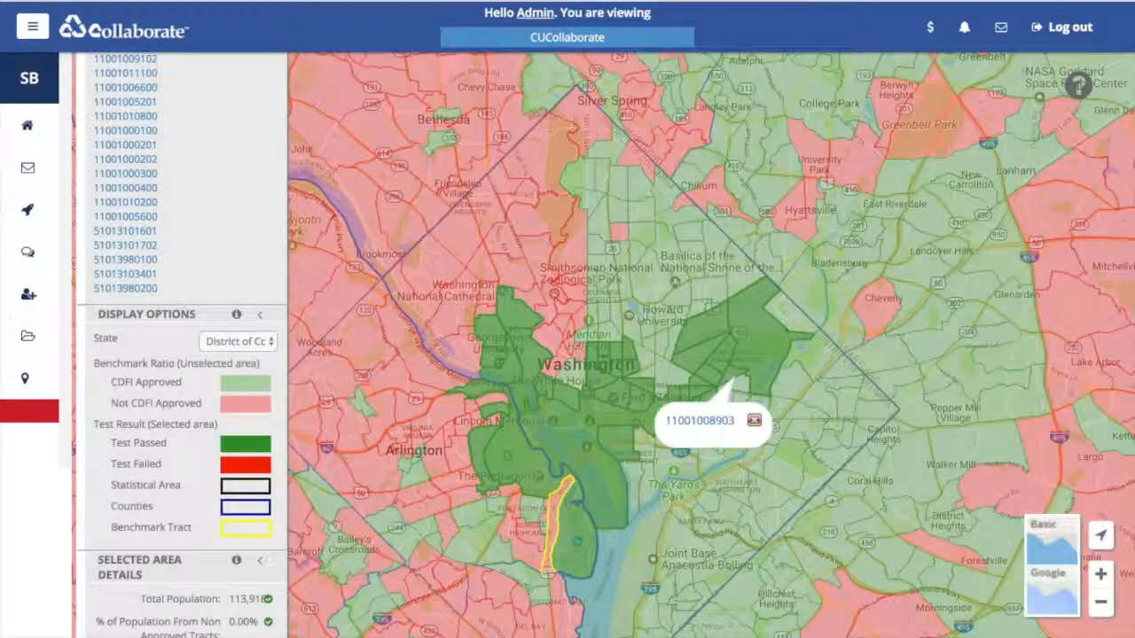
pyautogui.click(760, 361)
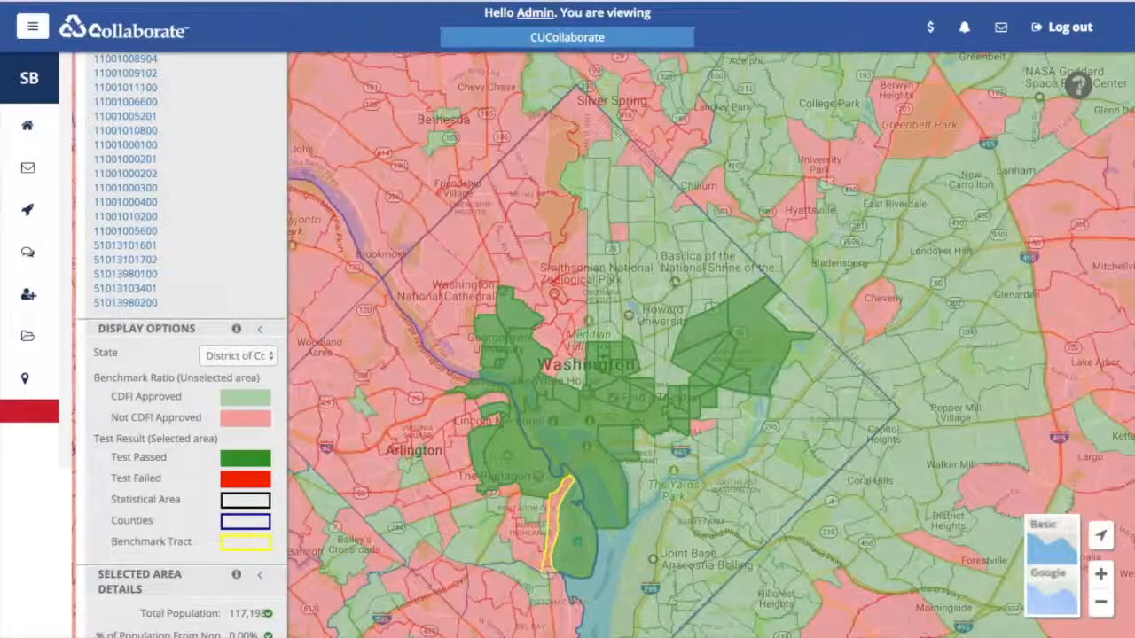
pyautogui.click(795, 322)
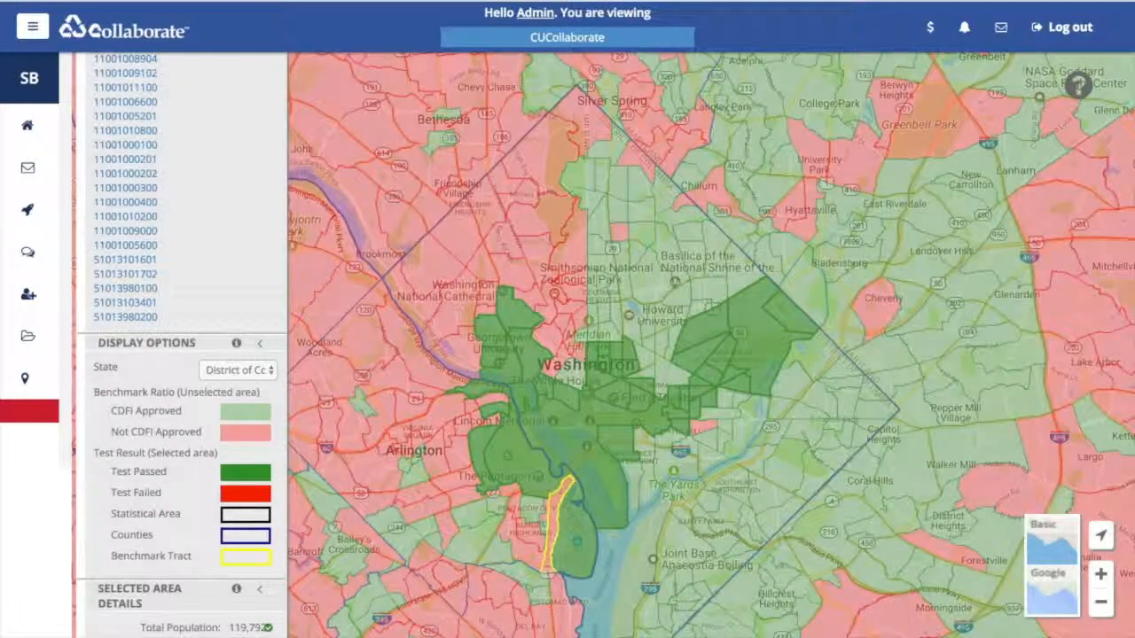
pyautogui.click(745, 275)
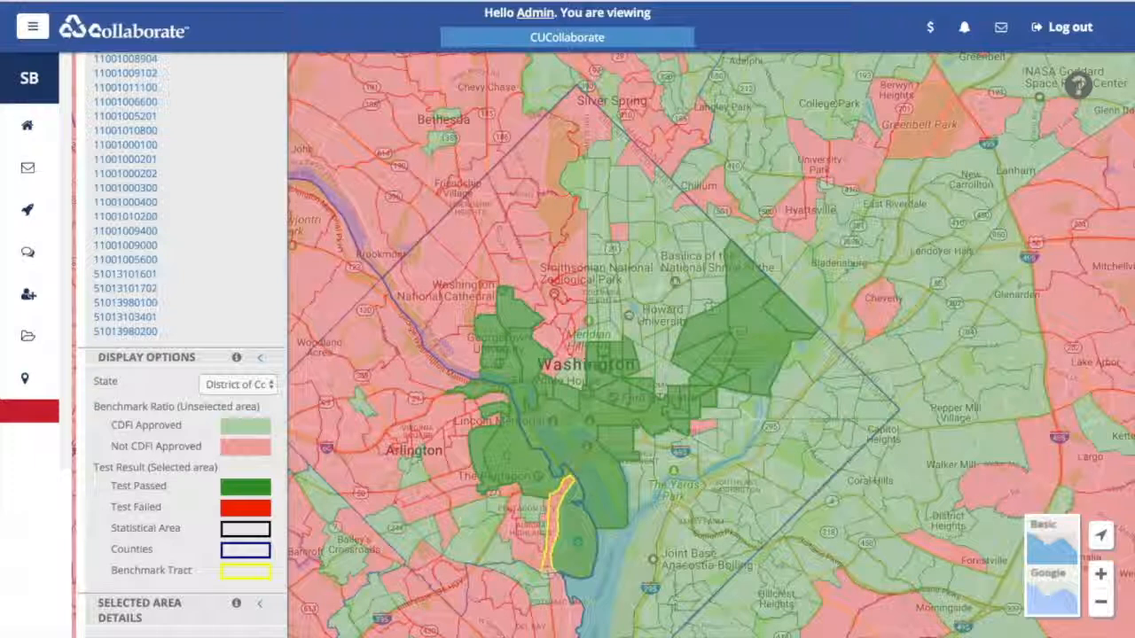
pyautogui.click(712, 262)
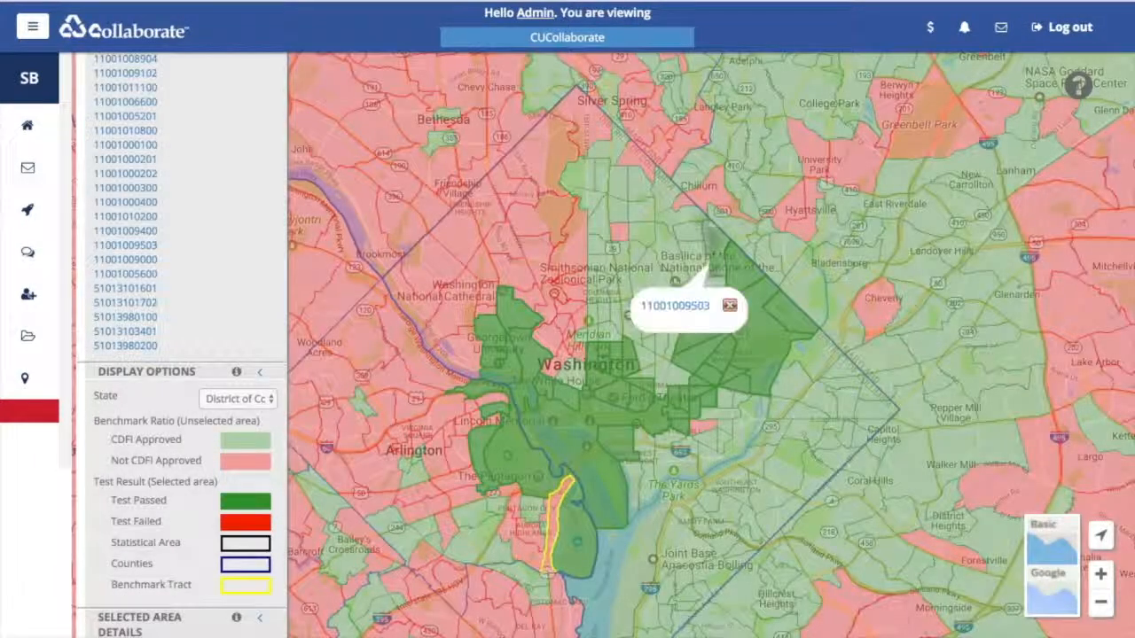
pyautogui.click(713, 295)
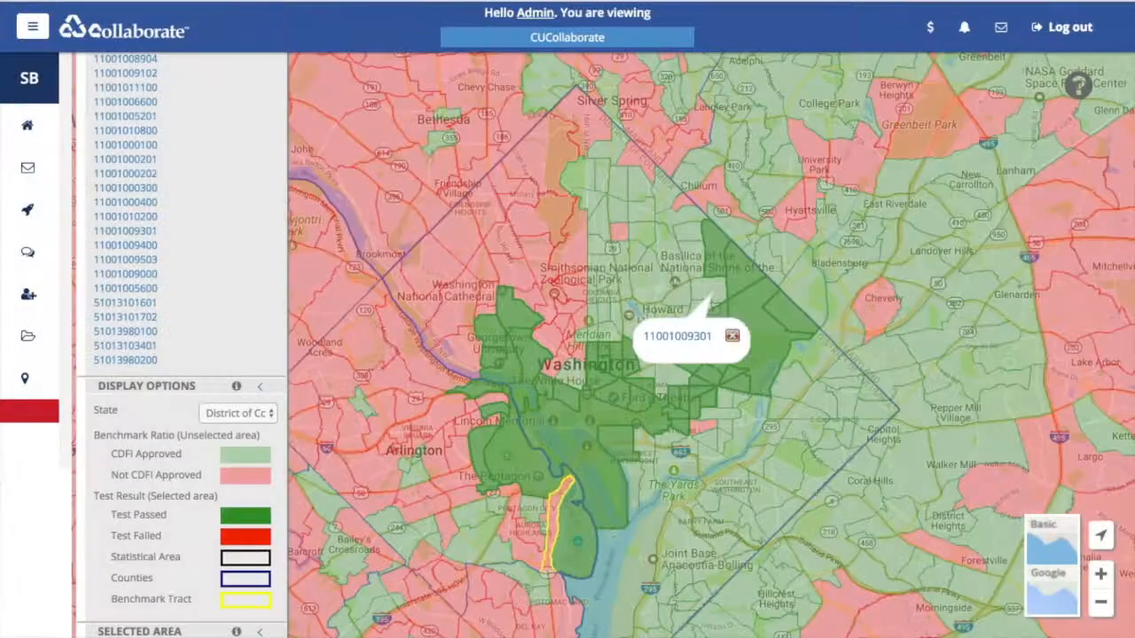
pyautogui.click(693, 297)
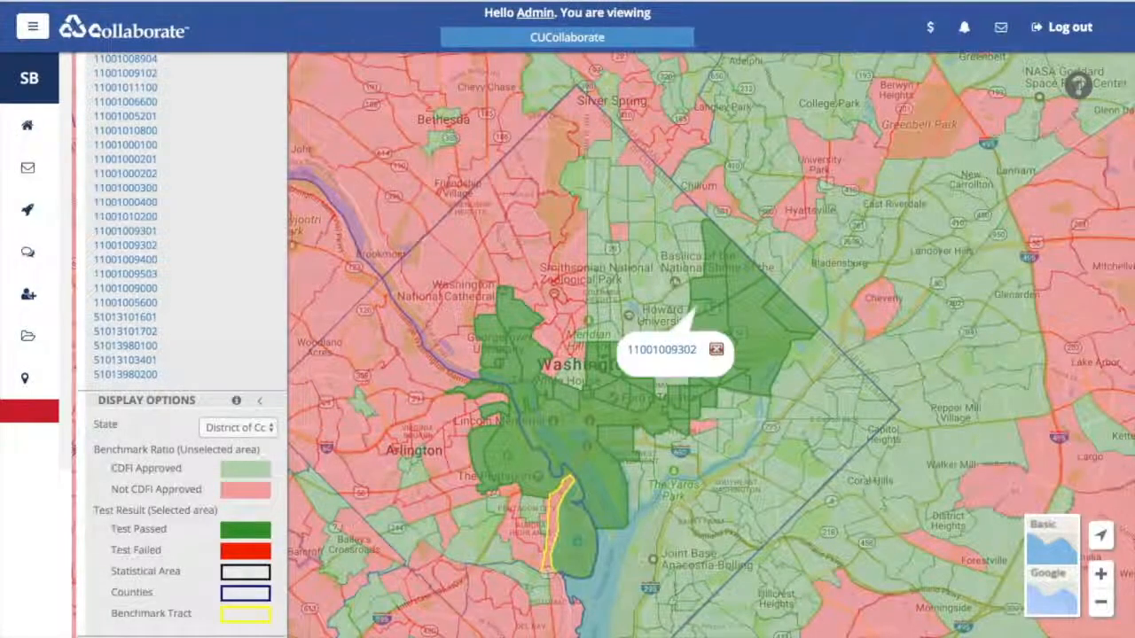
pyautogui.click(697, 261)
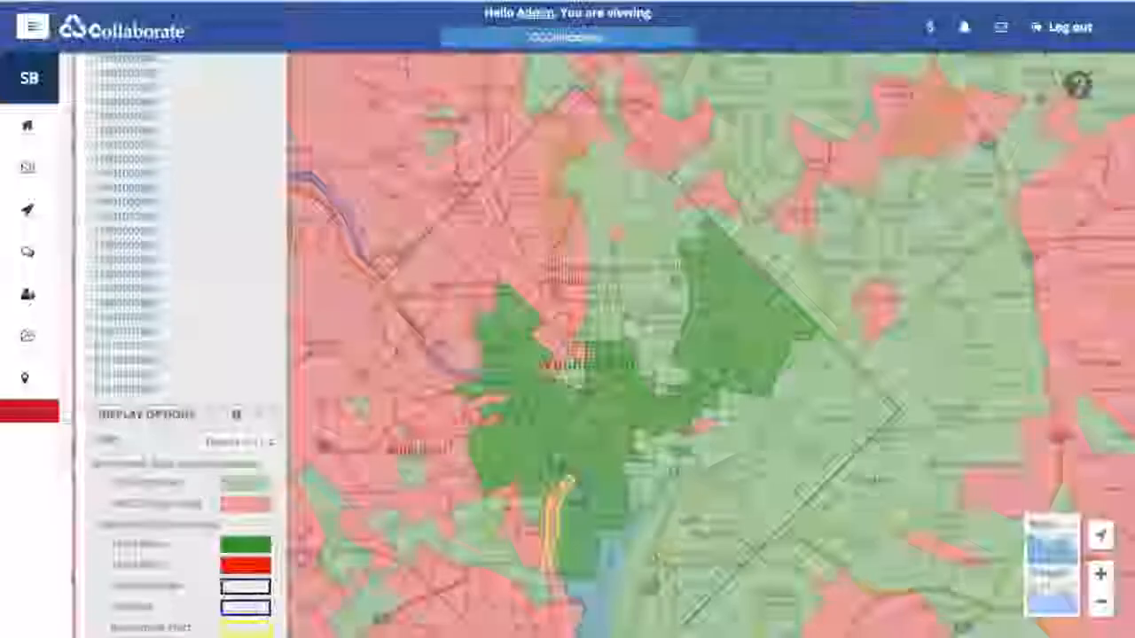
pyautogui.click(692, 237)
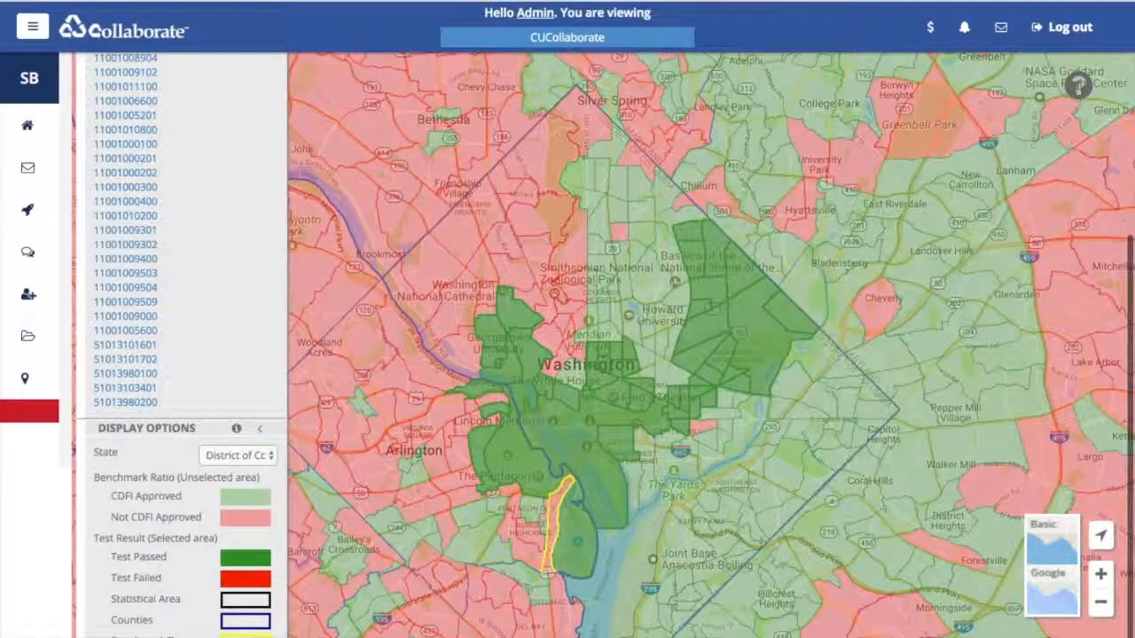
pyautogui.click(673, 215)
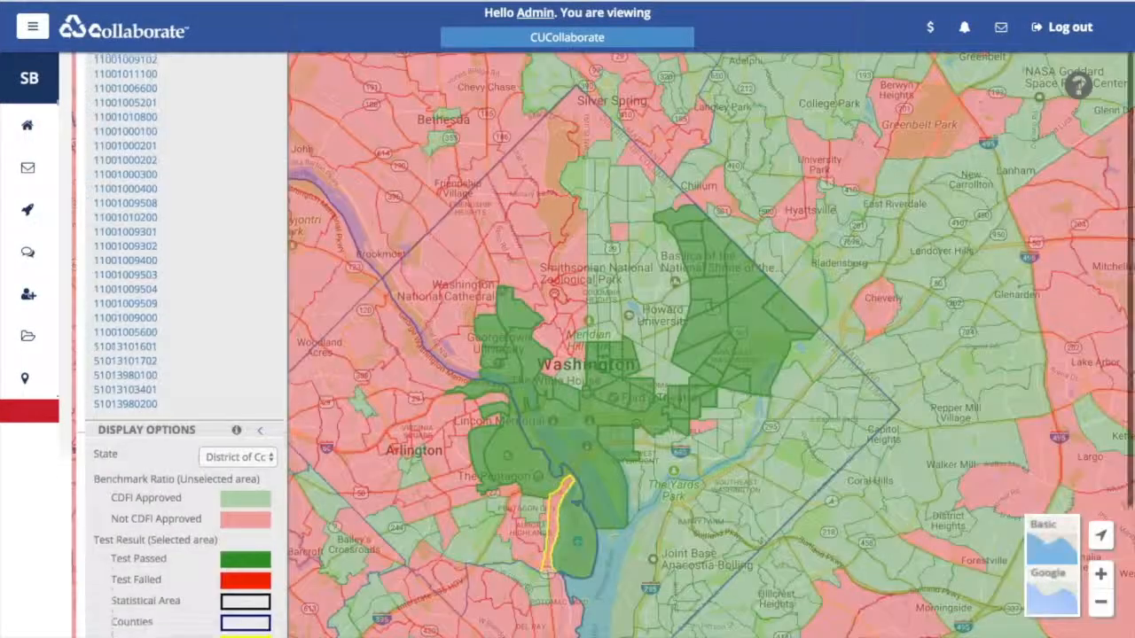
pyautogui.click(791, 383)
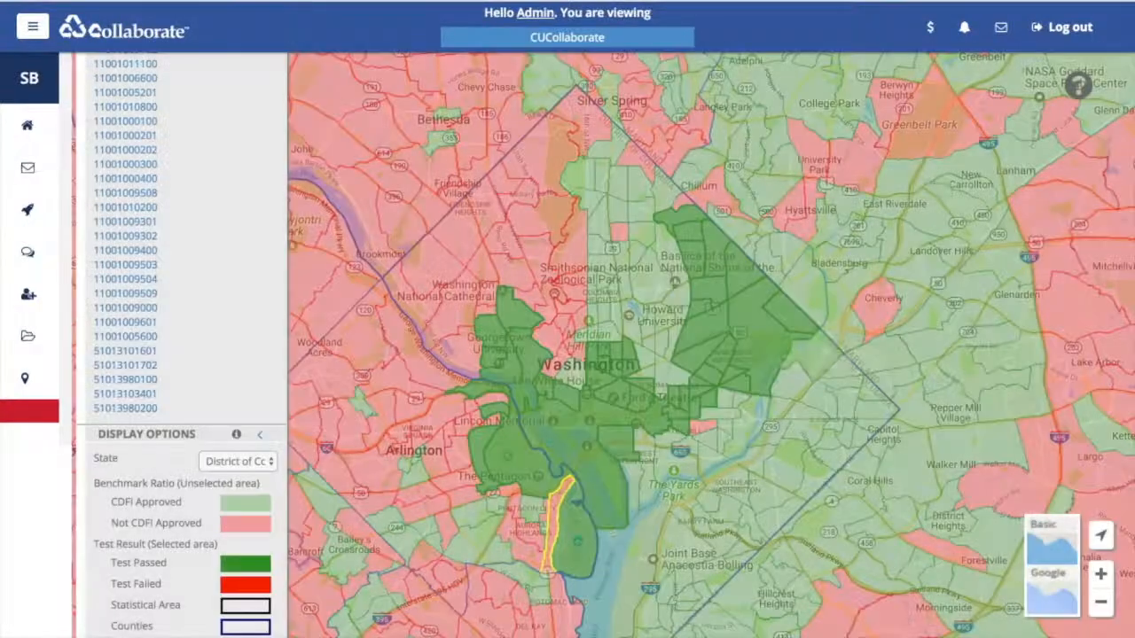
pyautogui.click(828, 401)
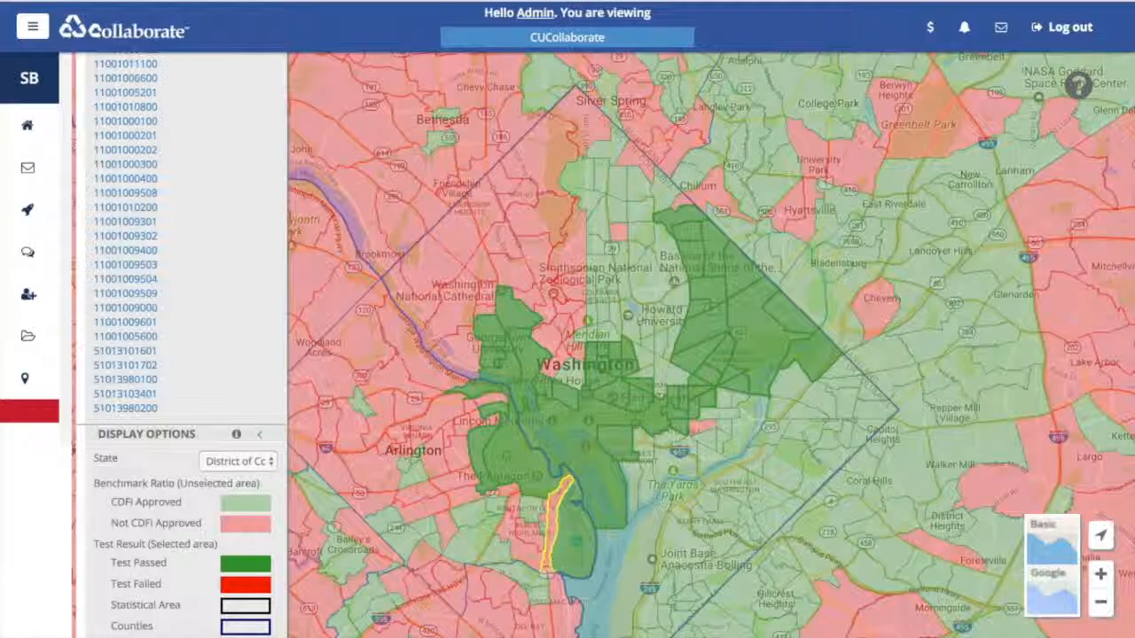
pyautogui.click(791, 387)
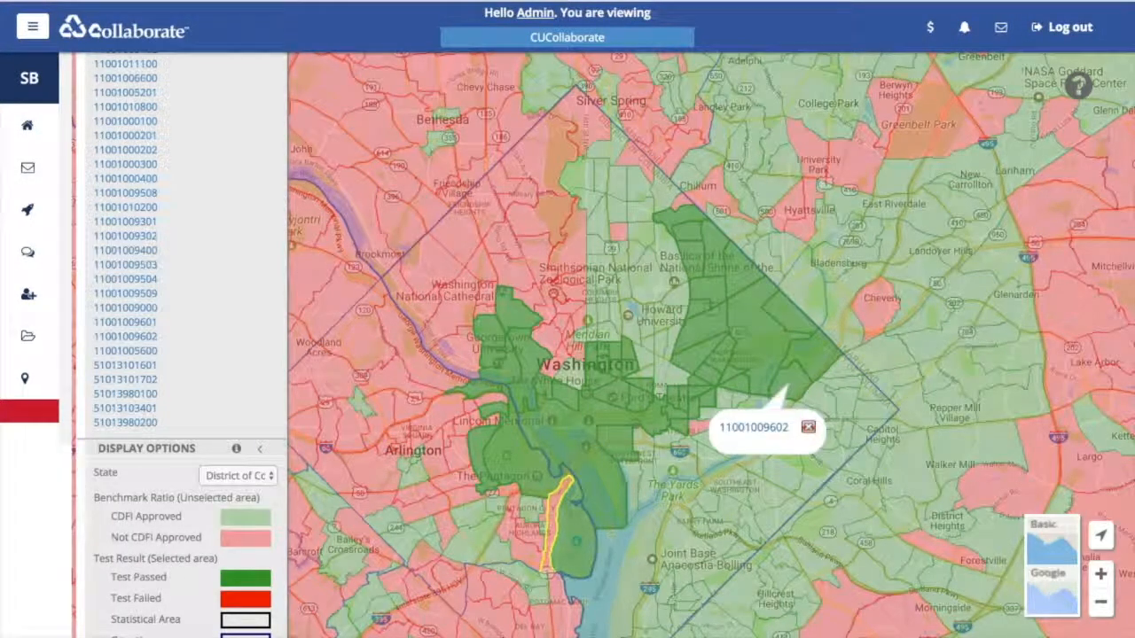
pyautogui.click(841, 373)
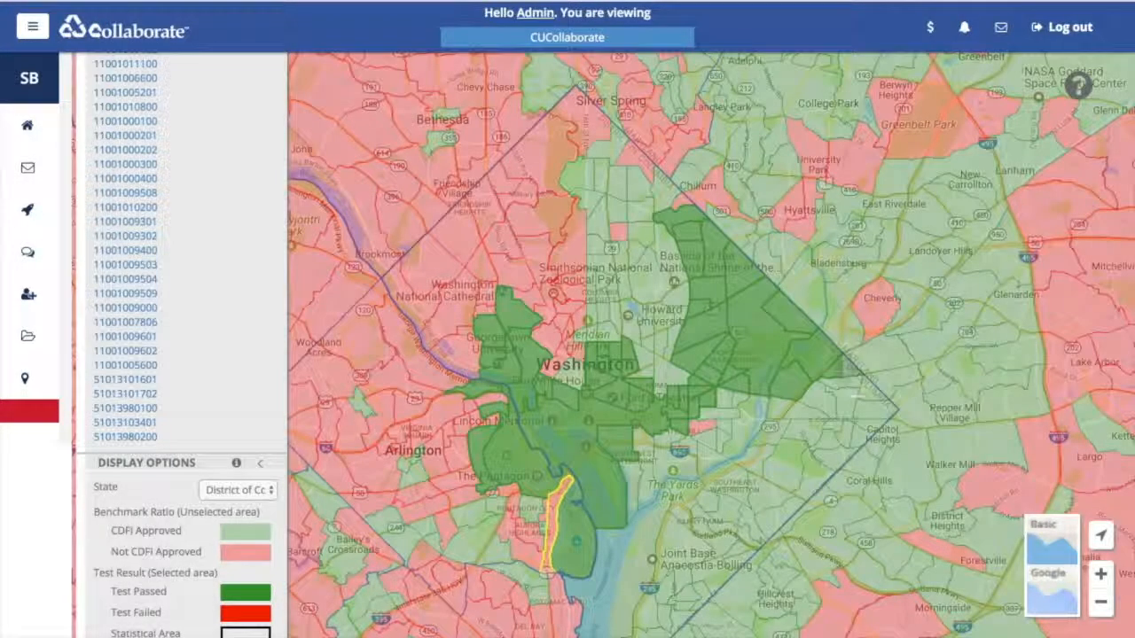
pyautogui.click(721, 399)
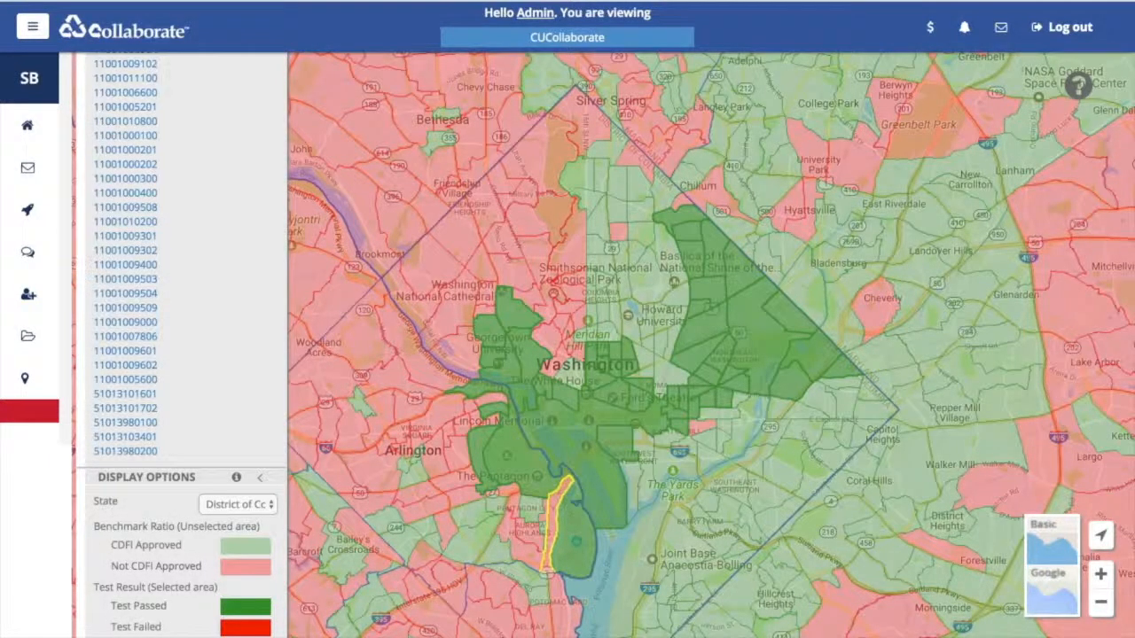
pyautogui.click(739, 400)
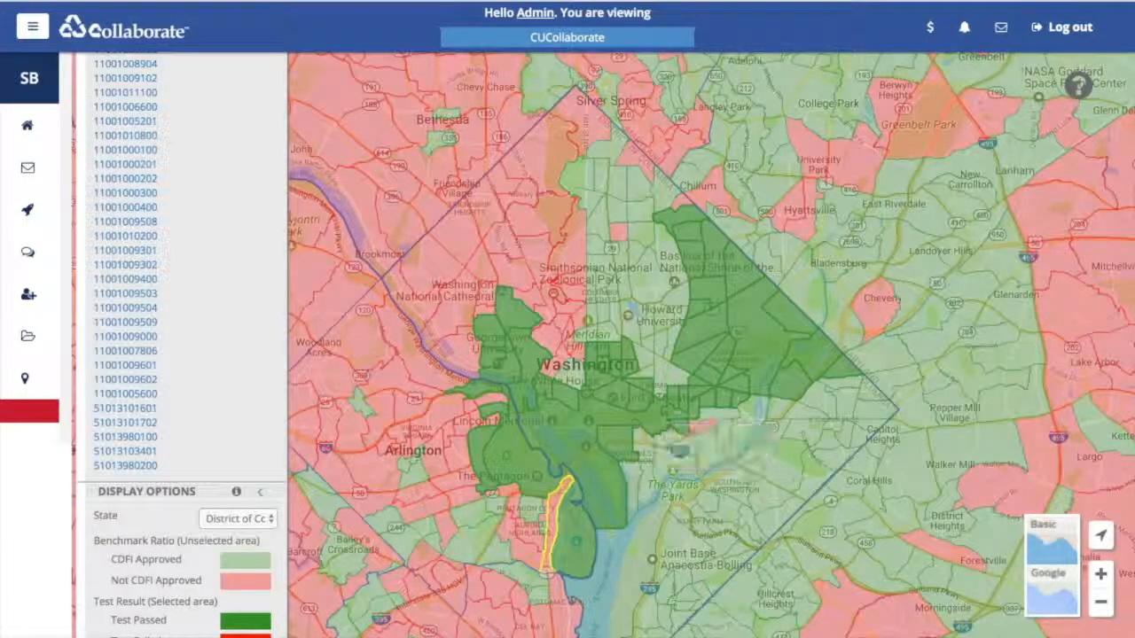
pyautogui.click(722, 417)
# - Add four more adjacent tracts, growing the selection to 168,691 people (702.73 area ratio)
pyautogui.scroll(-1, 187, 510)
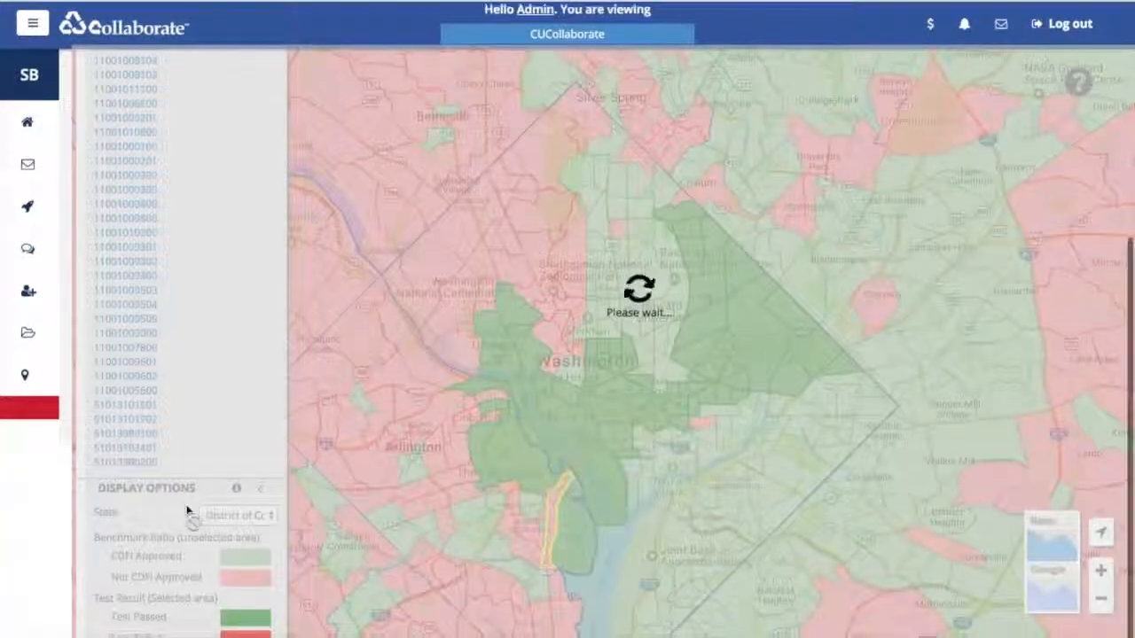
pyautogui.scroll(-5, 187, 511)
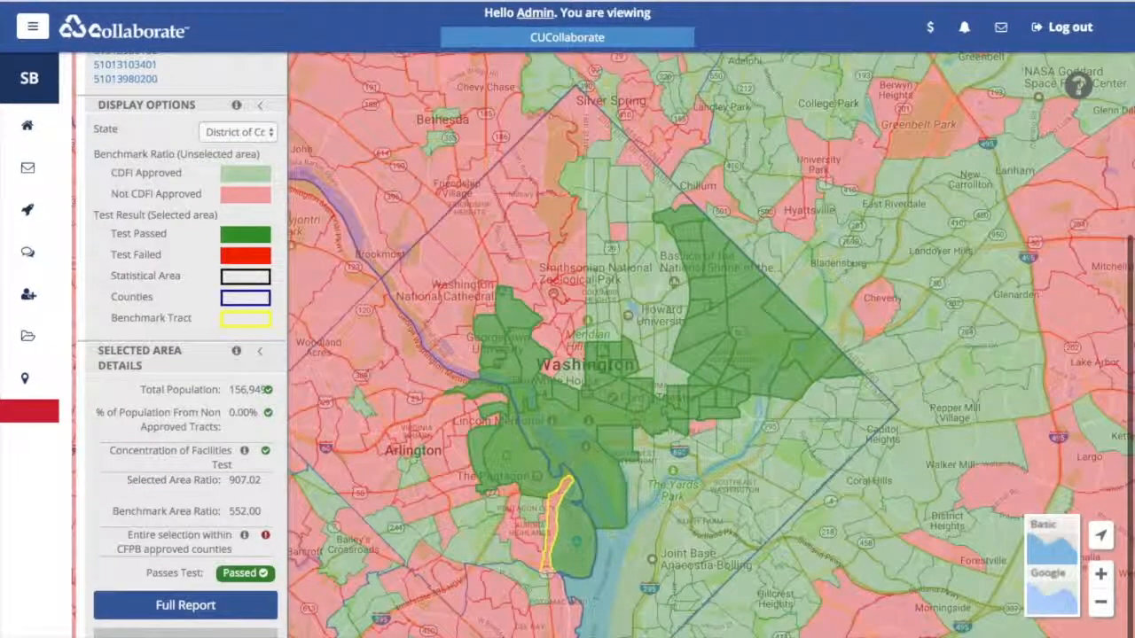
pyautogui.click(572, 379)
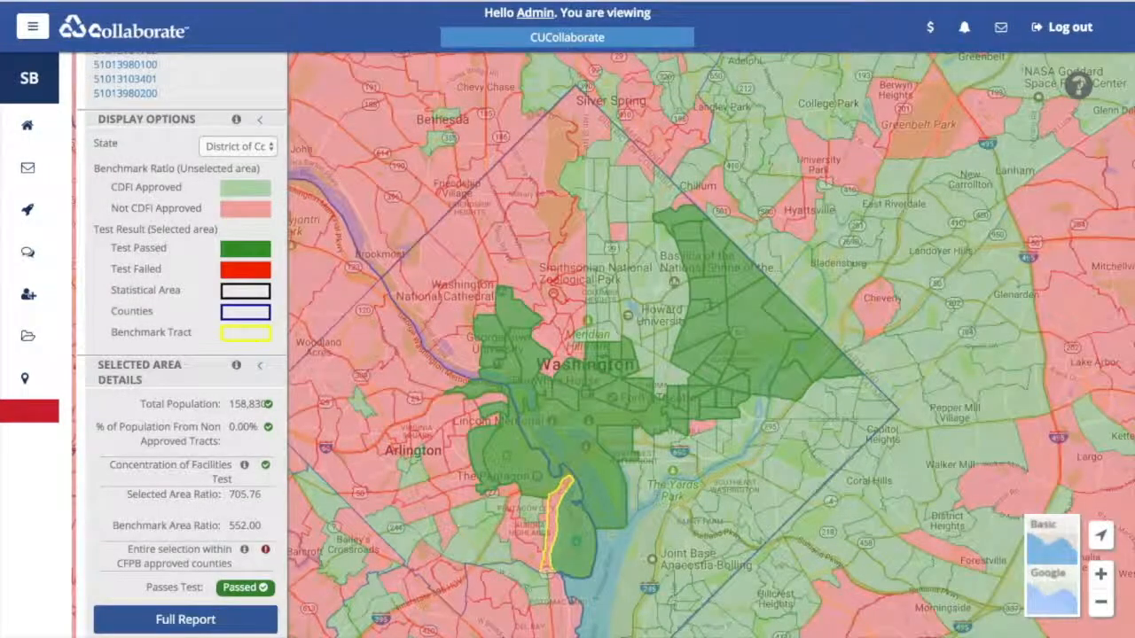
pyautogui.click(671, 377)
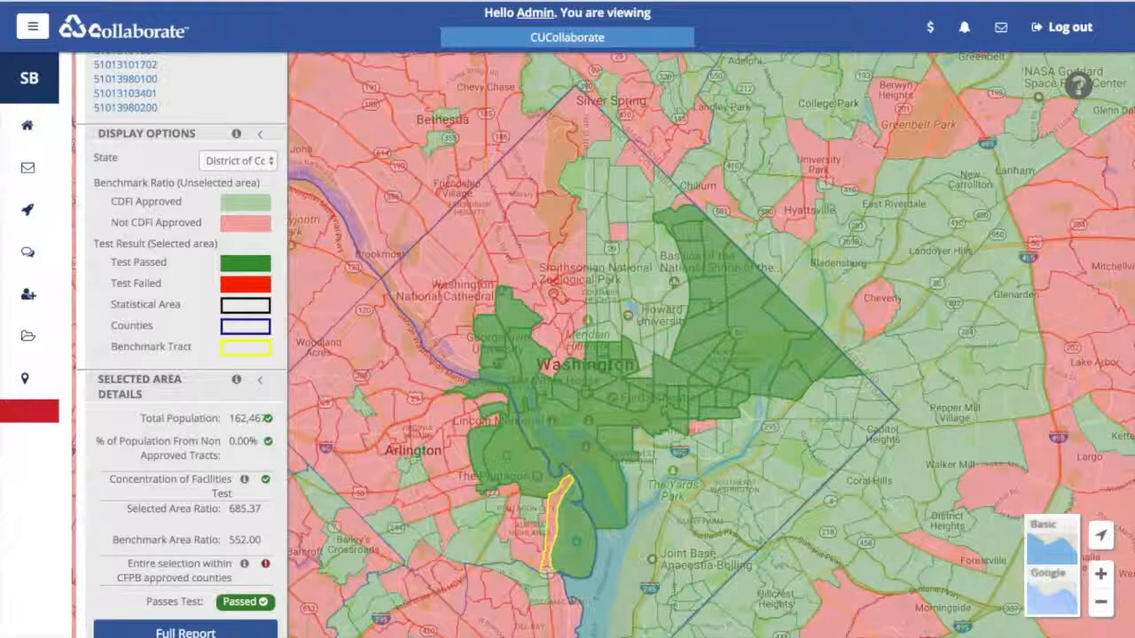
pyautogui.click(648, 376)
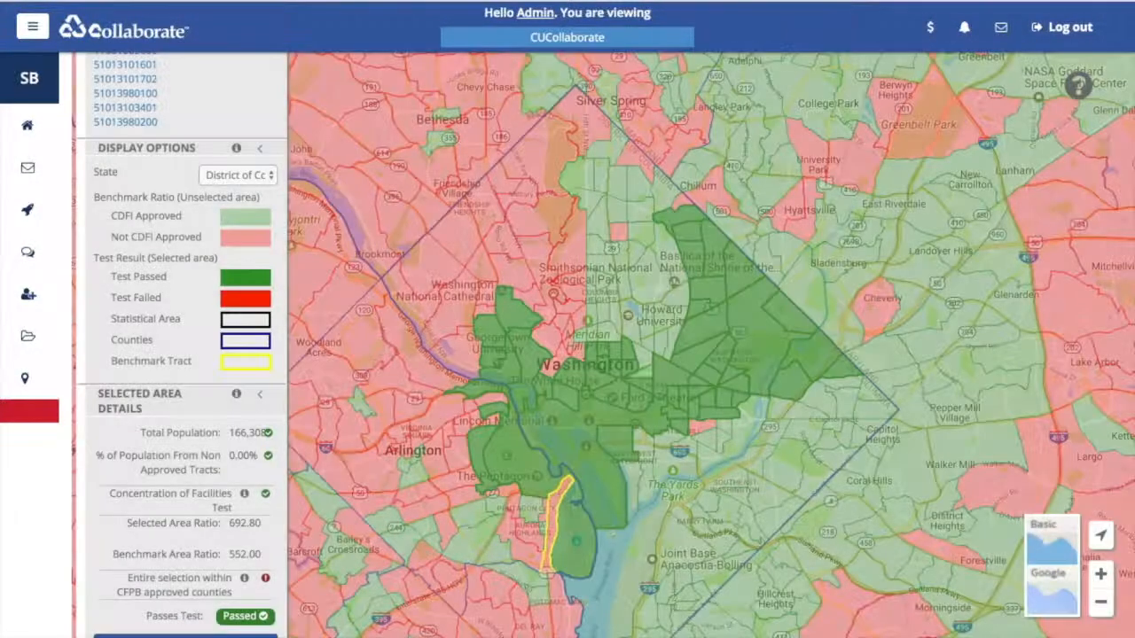
pyautogui.click(672, 338)
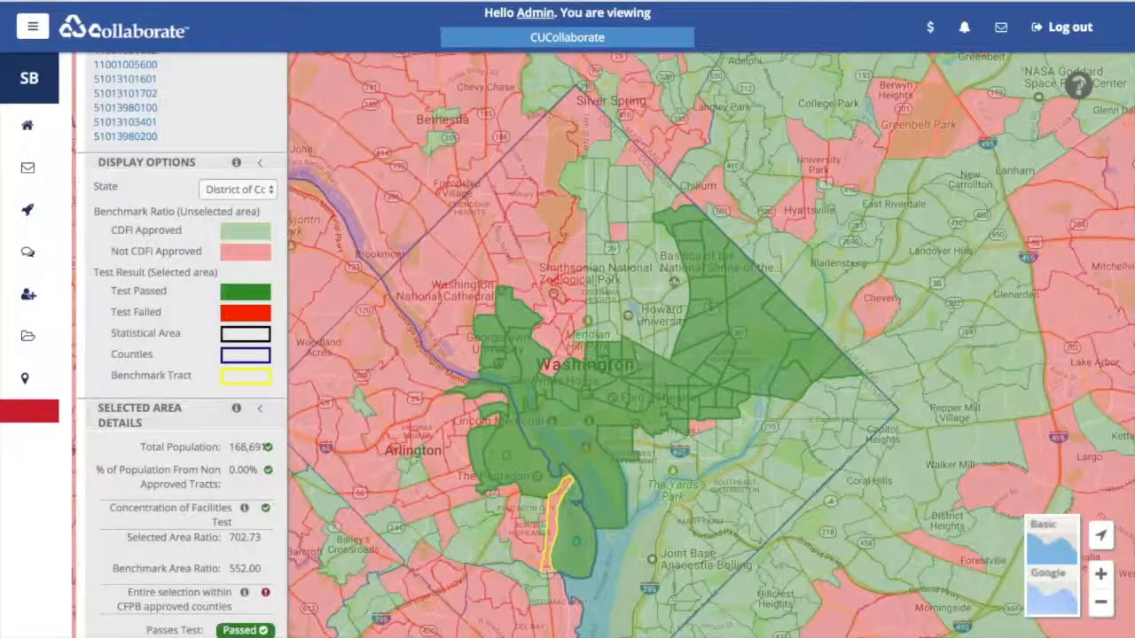
# - Clear the entire census tract selection
pyautogui.scroll(-2, 186, 426)
pyautogui.scroll(12, 129, 341)
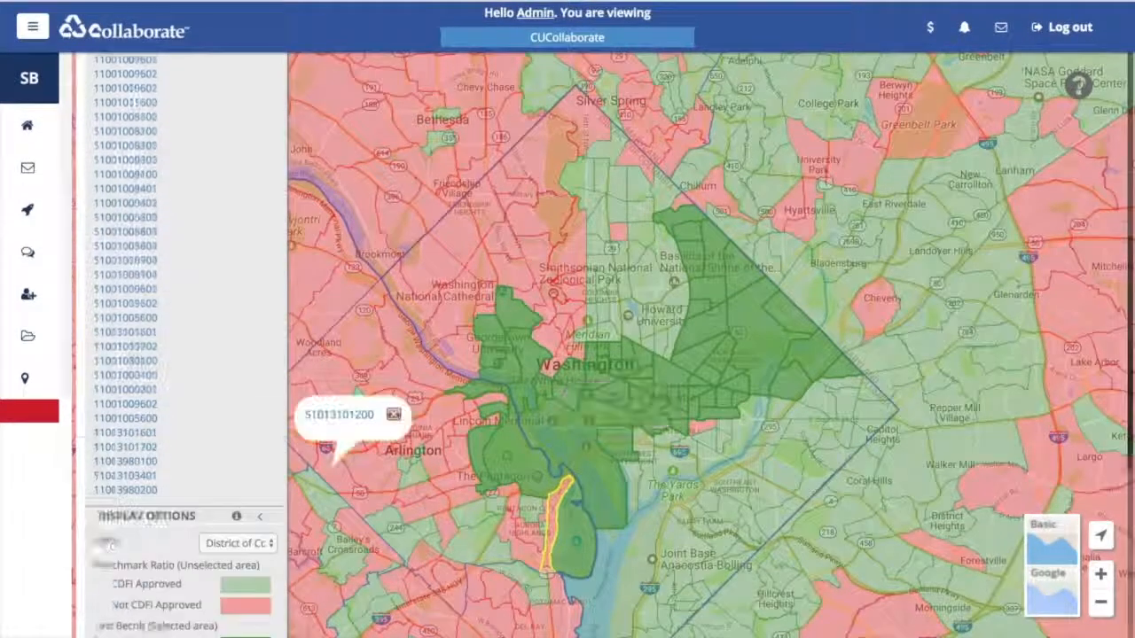
pyautogui.scroll(-15, 182, 354)
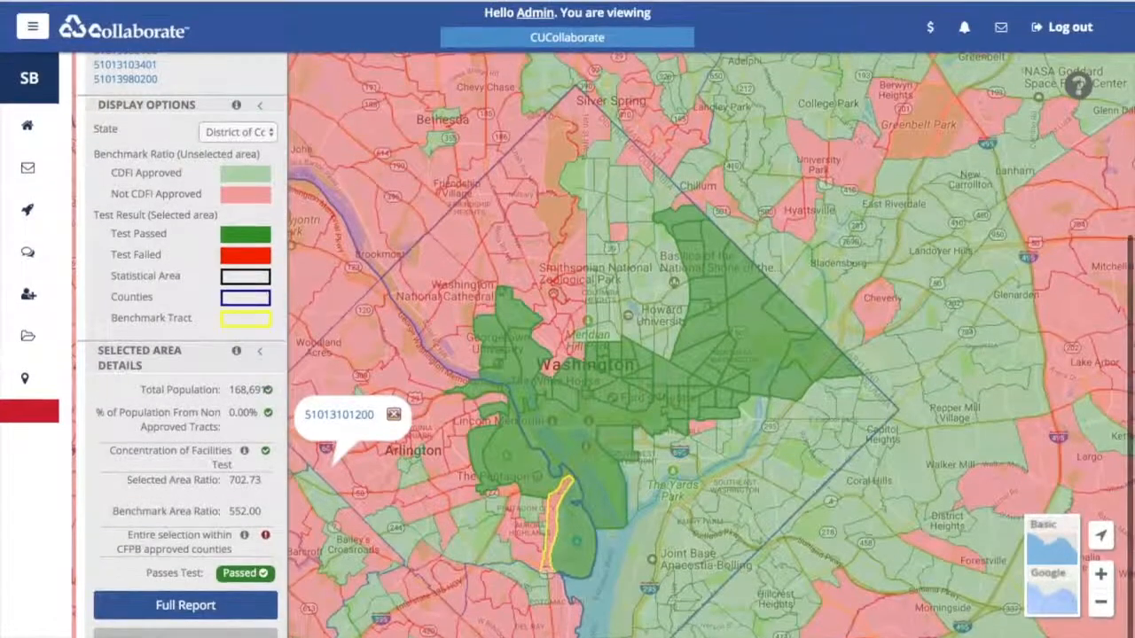
pyautogui.click(185, 632)
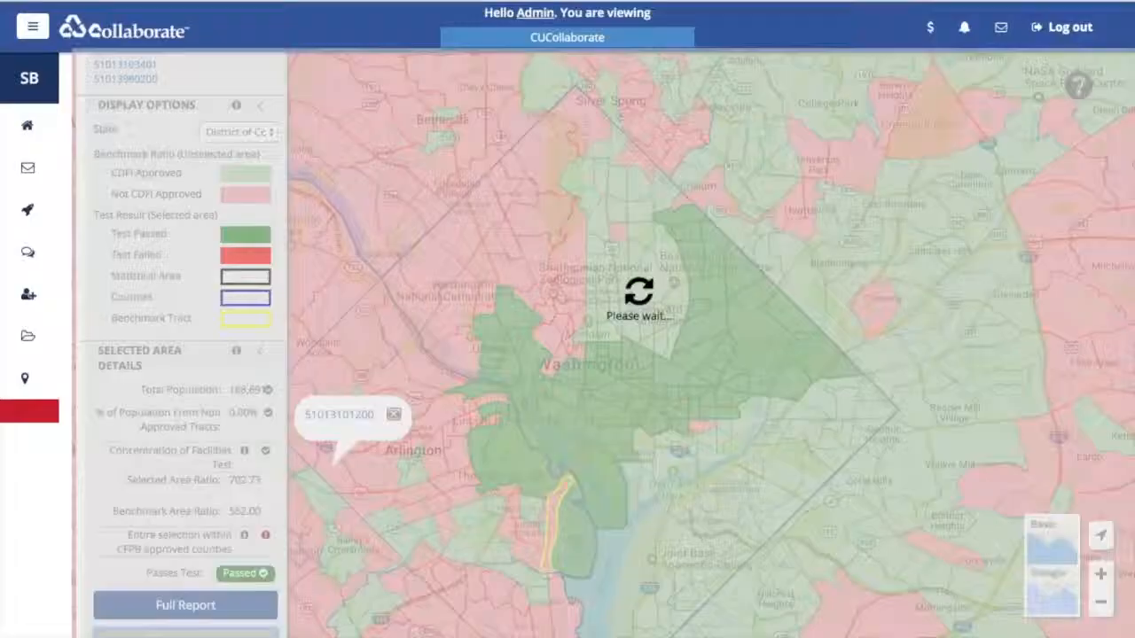
# - Turn on Community Charter analysis in place of Underserved Area Expansion
pyautogui.scroll(4, 185, 496)
pyautogui.scroll(2, 186, 443)
pyautogui.scroll(-1, 185, 444)
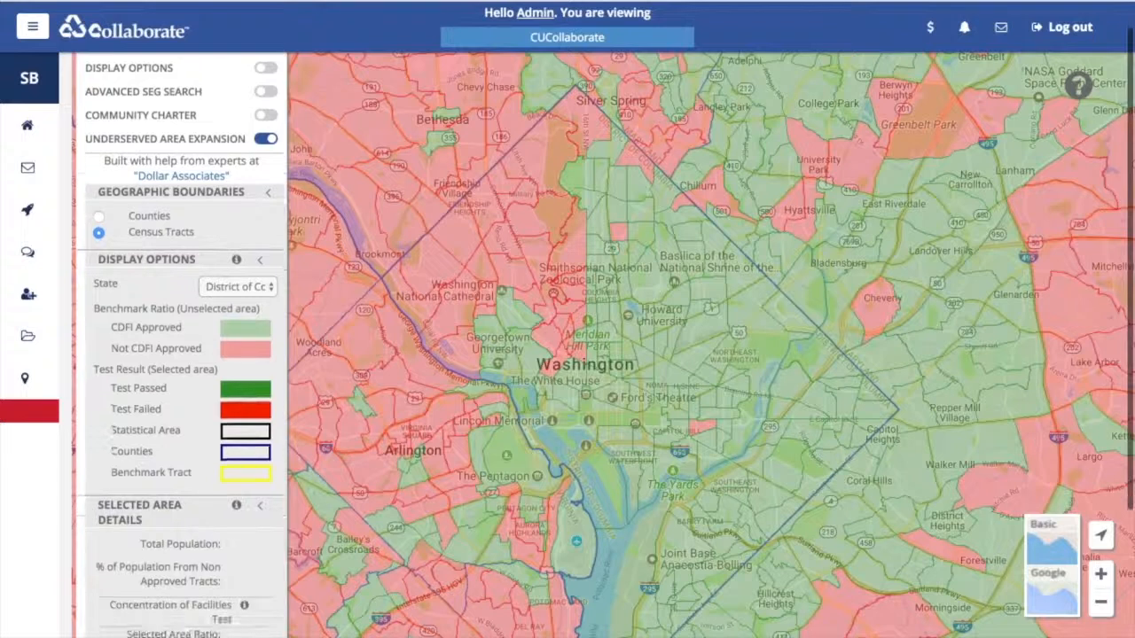
pyautogui.moveTo(237, 506)
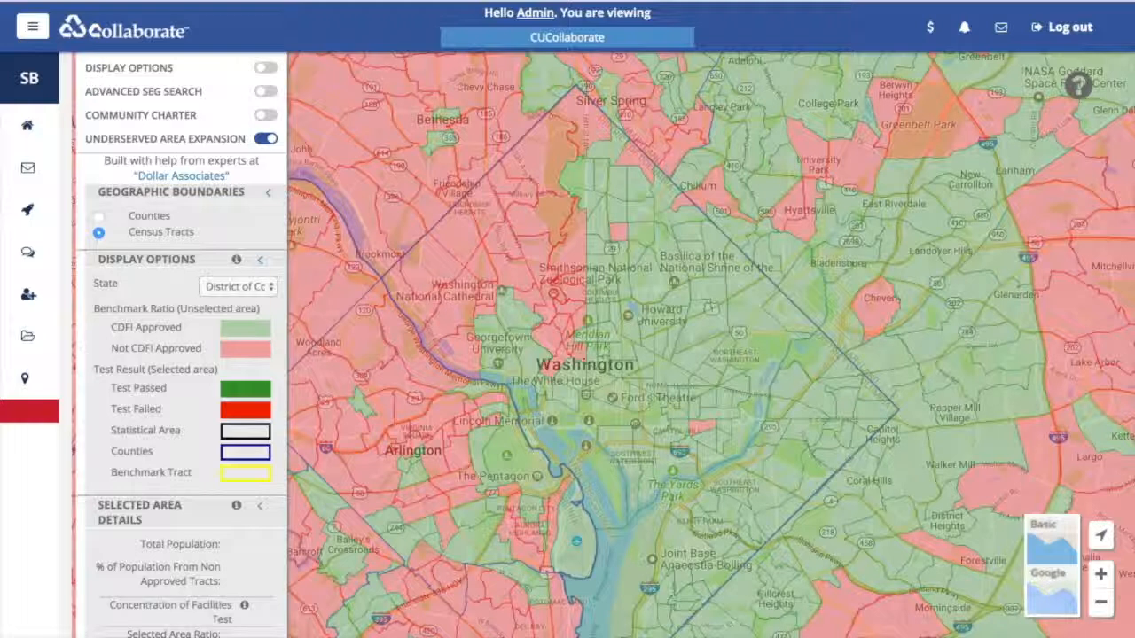
pyautogui.scroll(1, 259, 261)
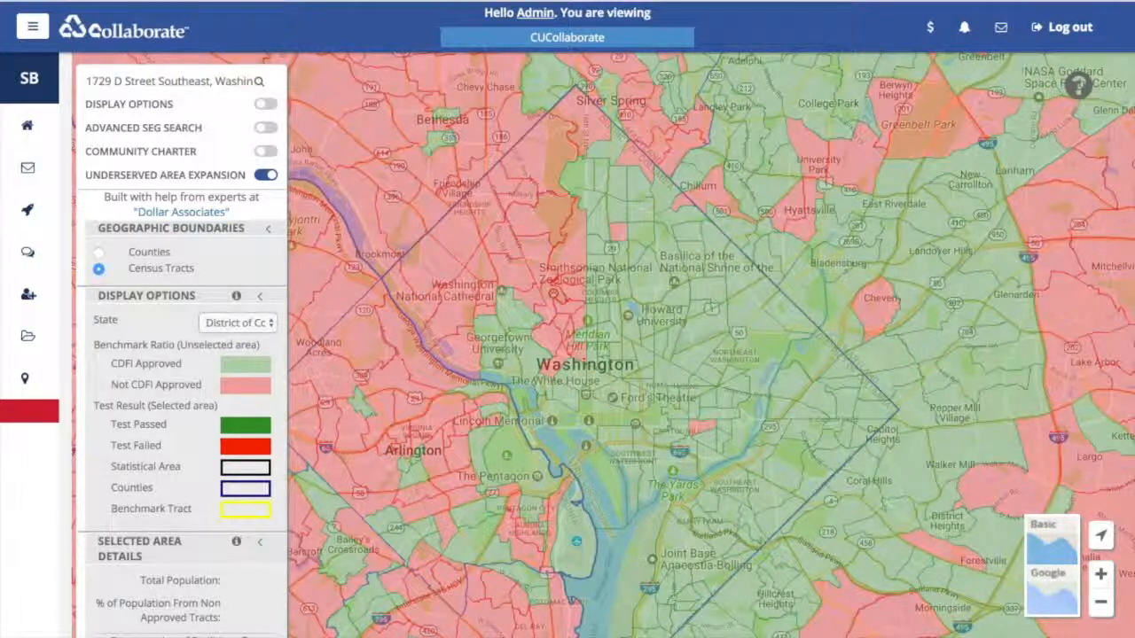
pyautogui.click(266, 151)
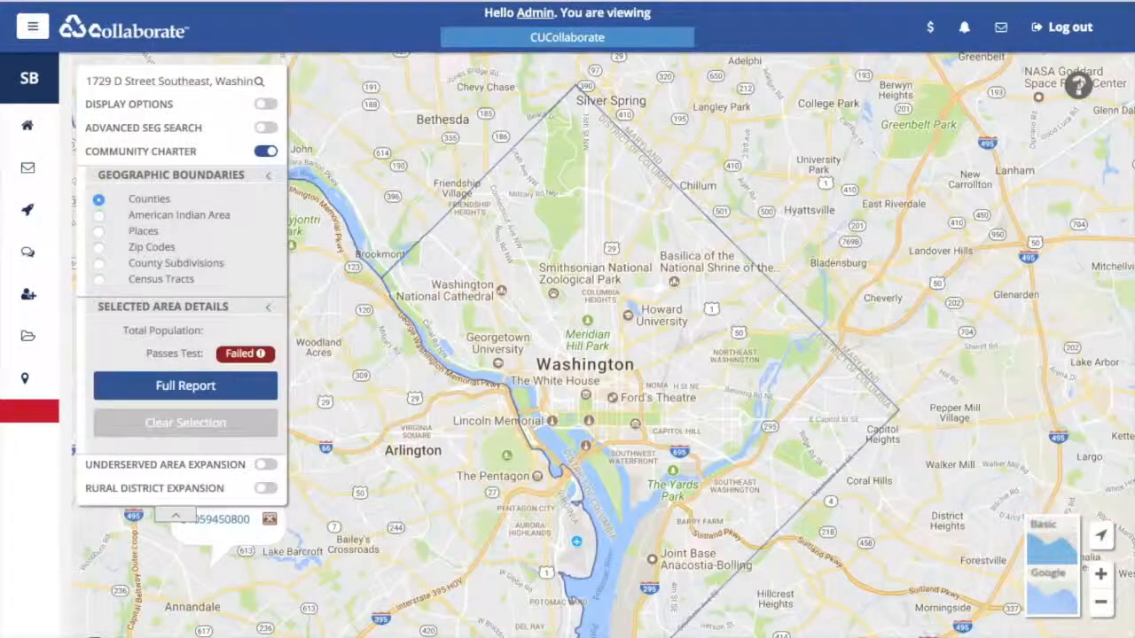
# - Zoom out and pan the map to show the wider Washington region
pyautogui.click(1101, 602)
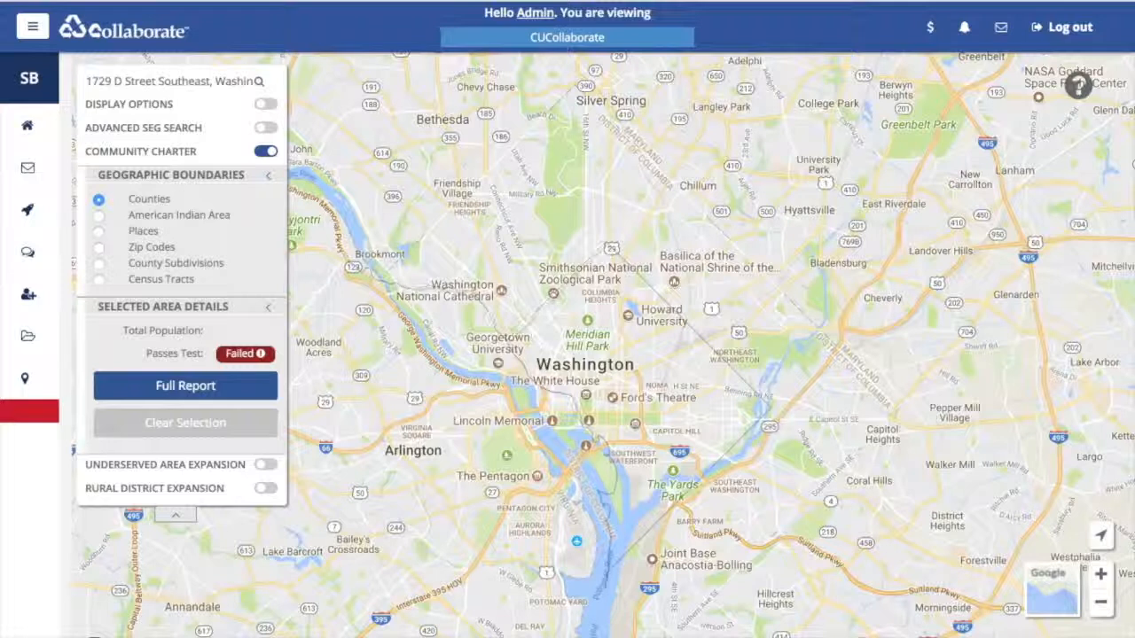
pyautogui.moveTo(610, 246); pyautogui.dragTo(635, 210)
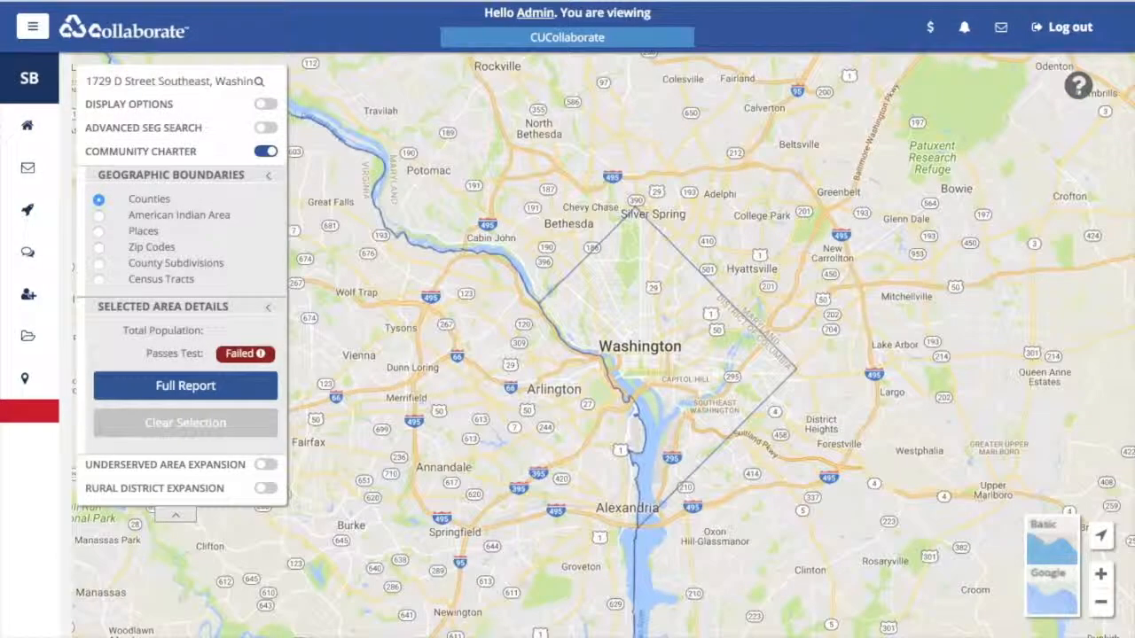
pyautogui.scroll(-2, 639, 408)
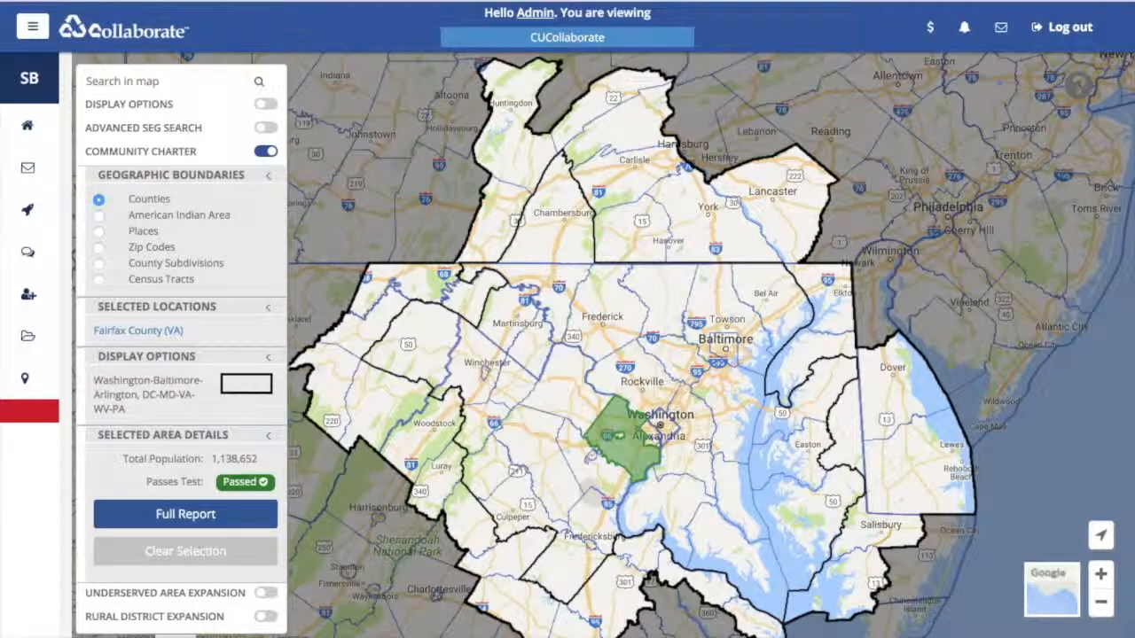
# - Add Prince William and Loudoun counties, drop Fairfax, then pick the county south of Prince William
pyautogui.scroll(-1, 182, 354)
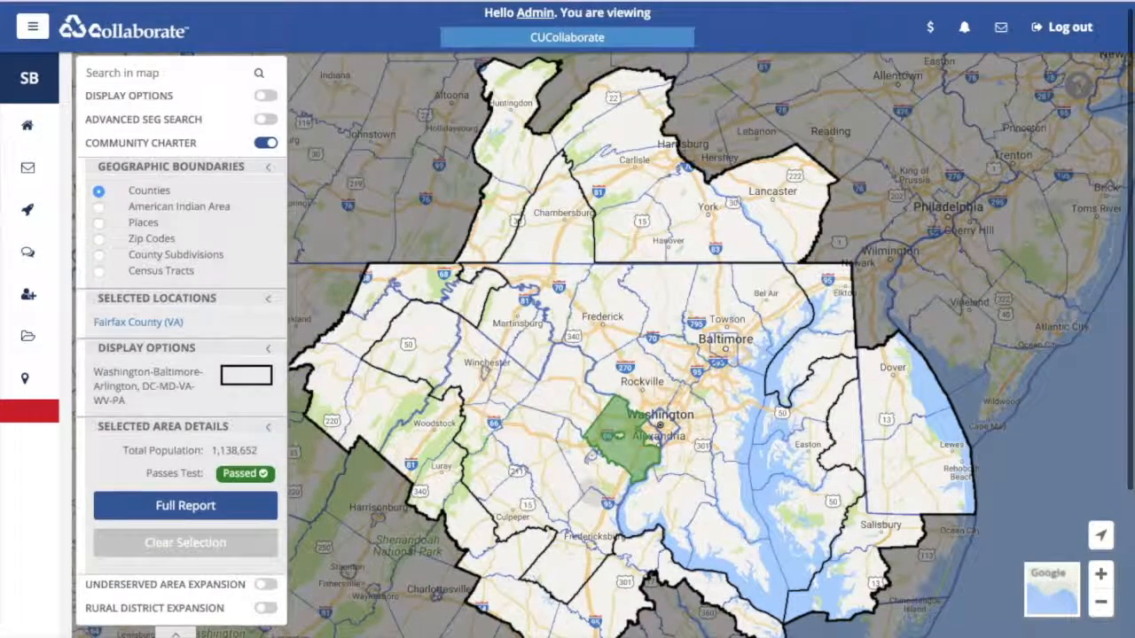
pyautogui.scroll(1, 181, 355)
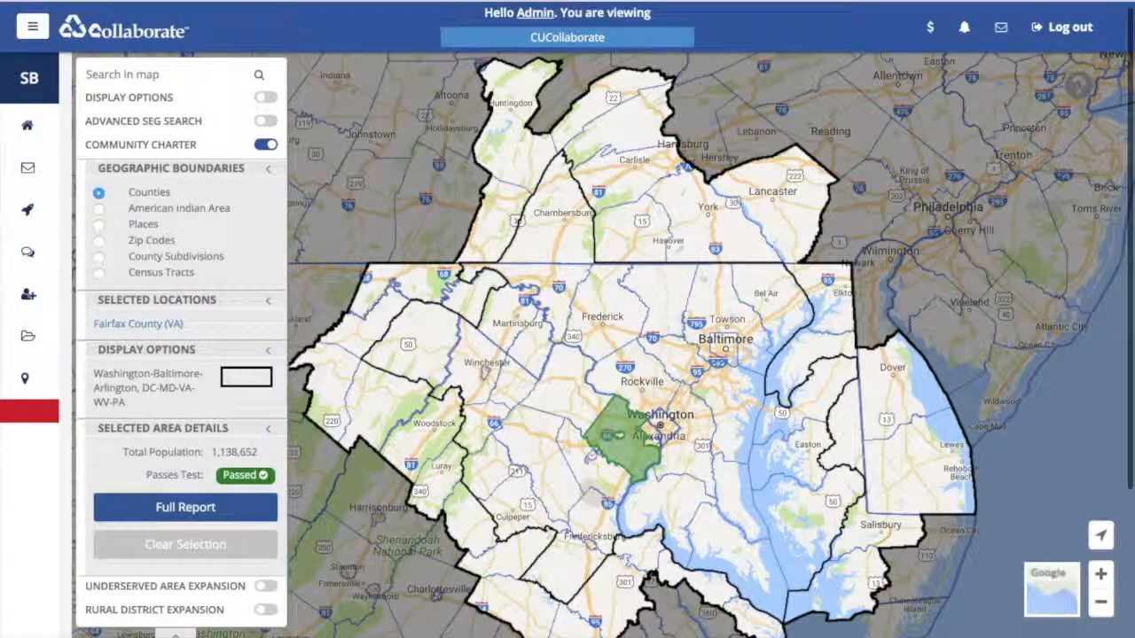
pyautogui.scroll(1, 181, 355)
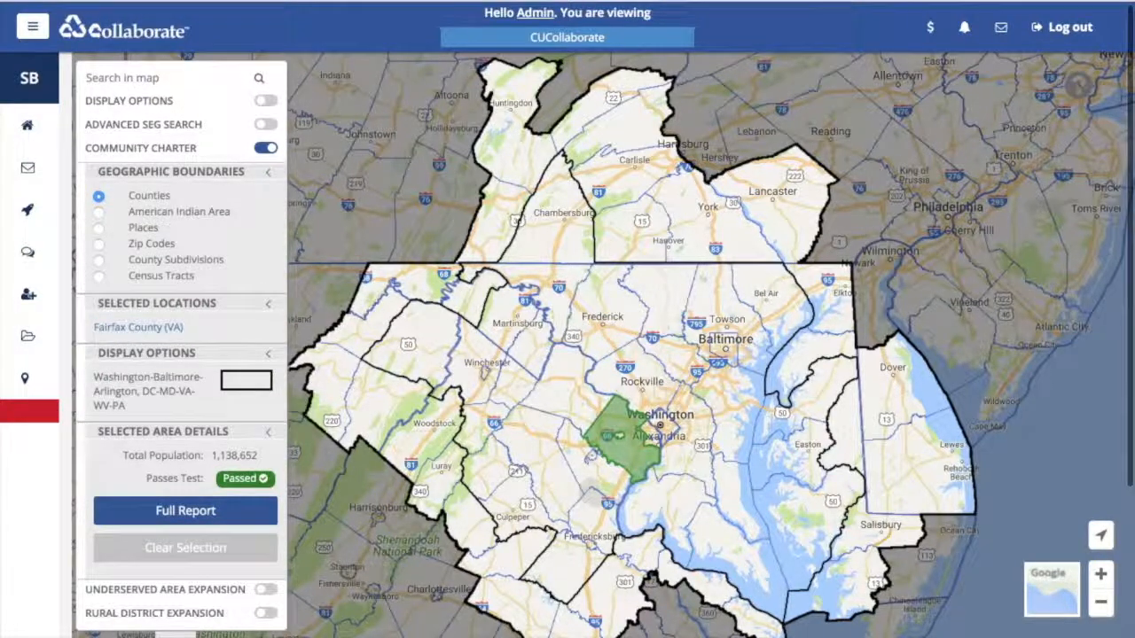
pyautogui.scroll(-1, 182, 355)
pyautogui.scroll(1, 182, 355)
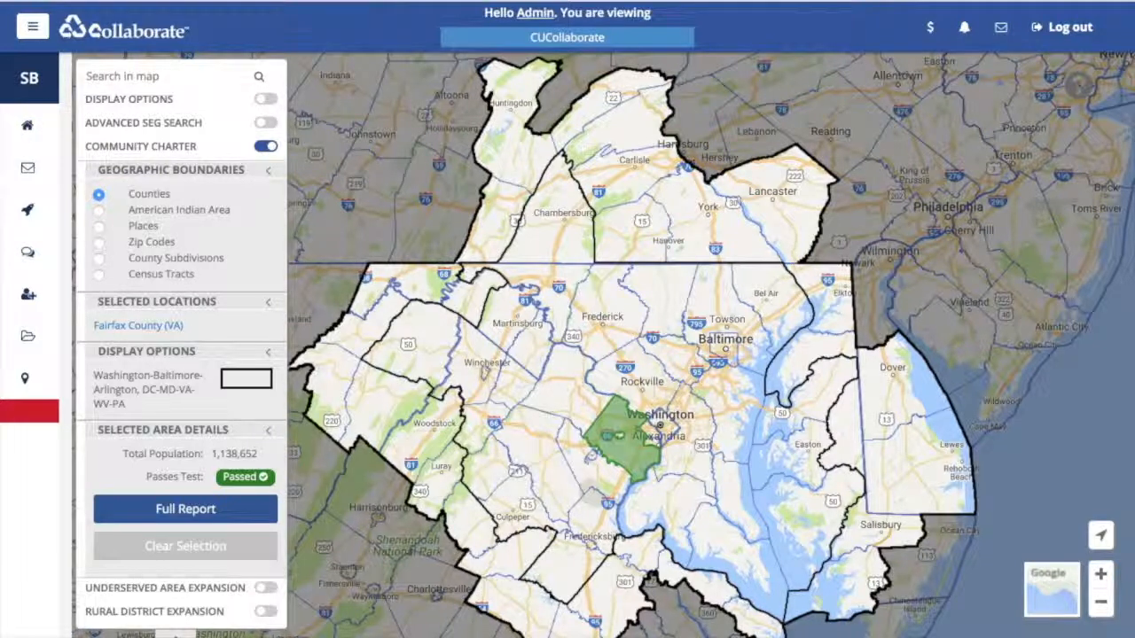
pyautogui.click(603, 472)
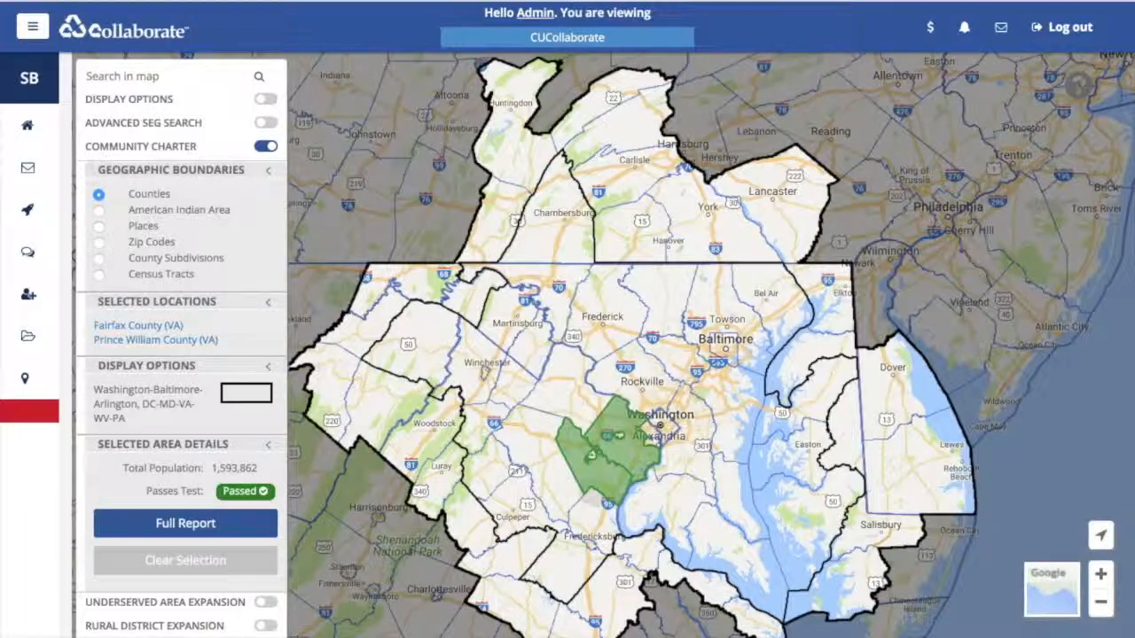
pyautogui.click(576, 406)
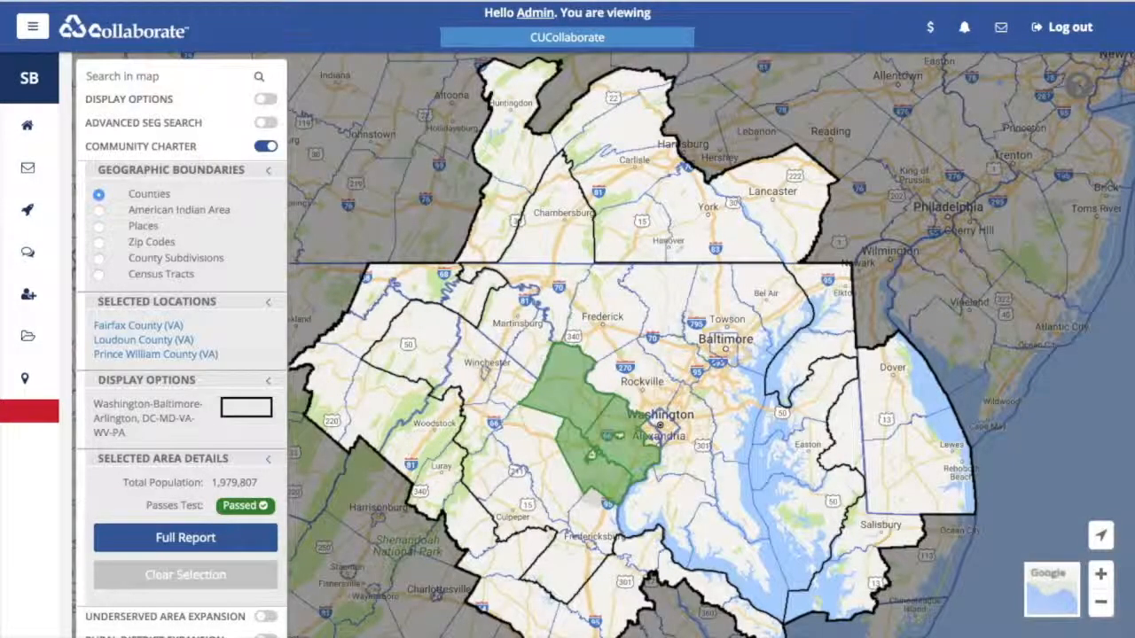
pyautogui.click(585, 452)
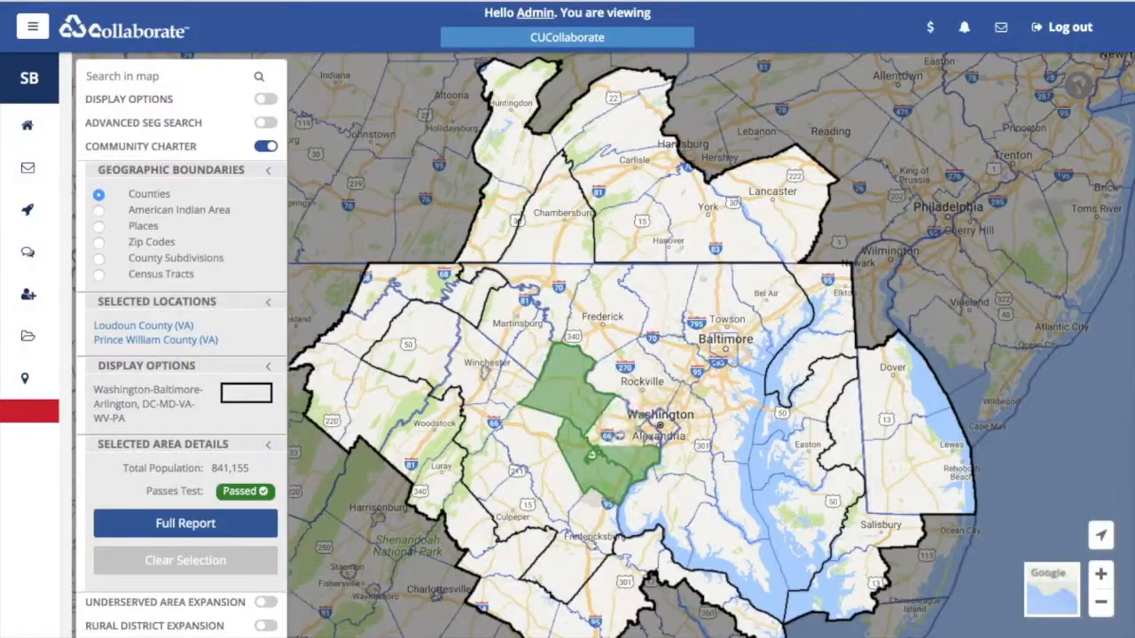
pyautogui.click(559, 501)
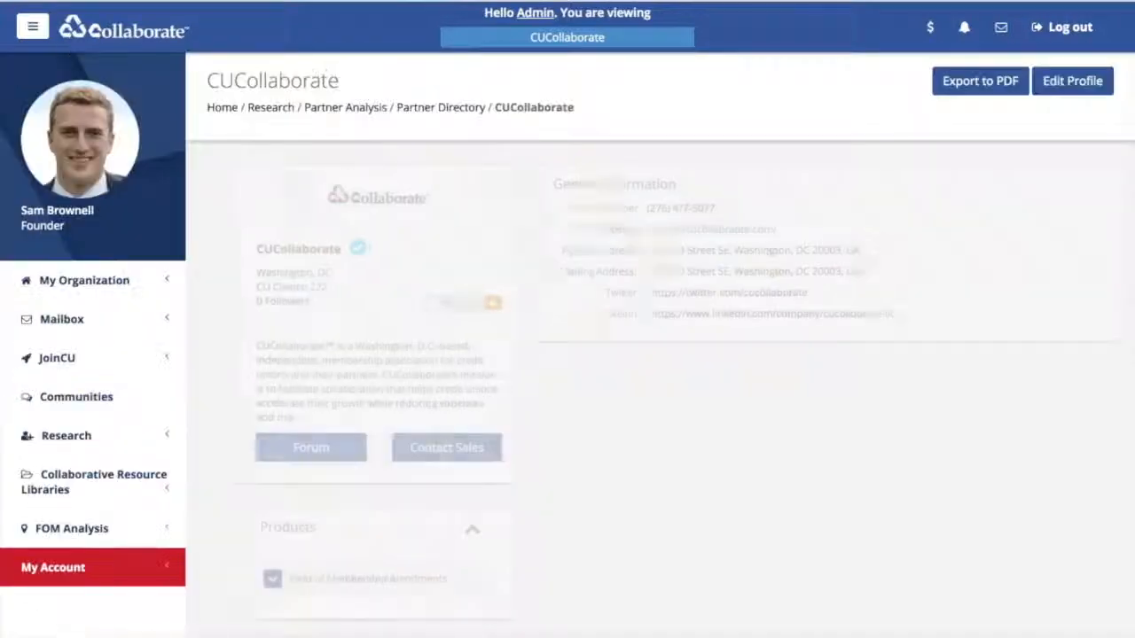
# - Expand FOM Analysis and open the Target SEGs search page
pyautogui.scroll(-1, 660, 345)
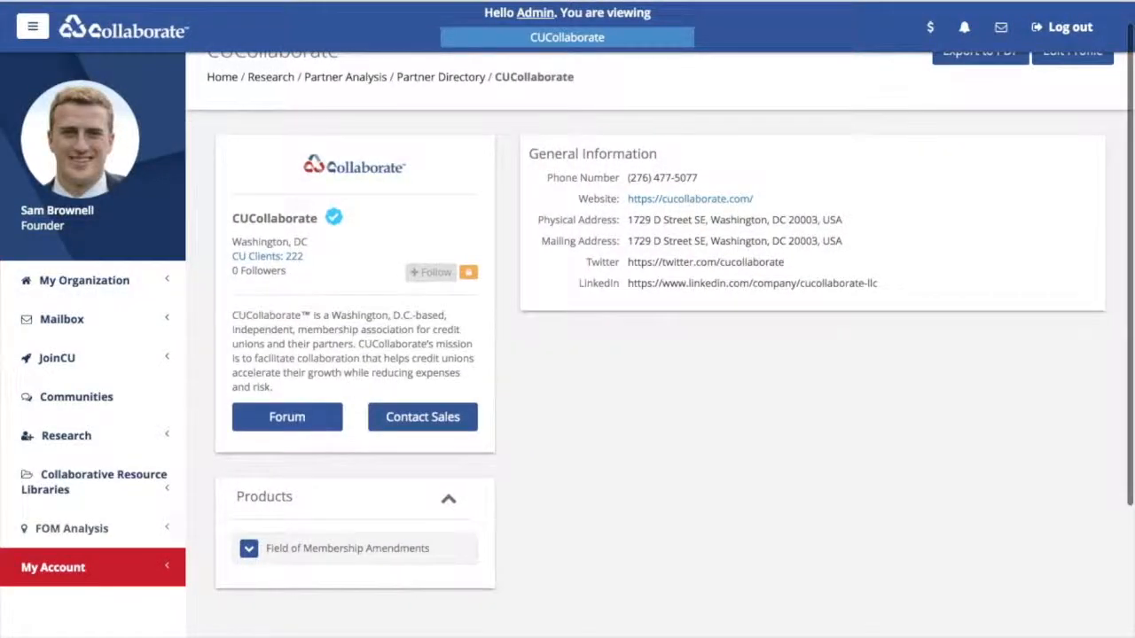
pyautogui.click(73, 528)
pyautogui.scroll(-2, 660, 346)
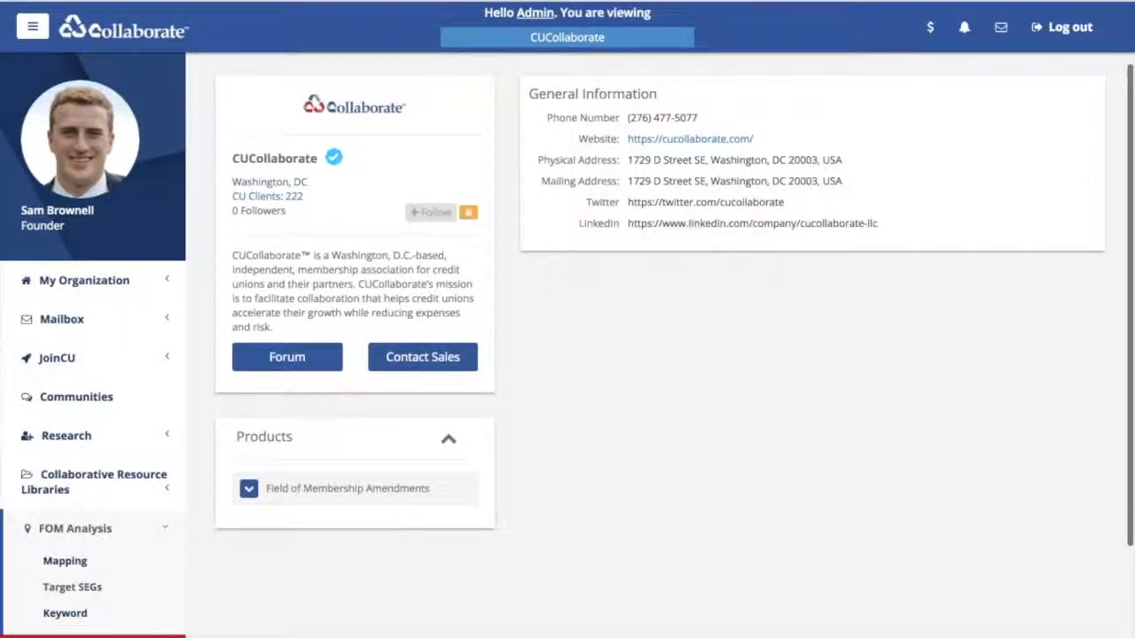
pyautogui.click(73, 587)
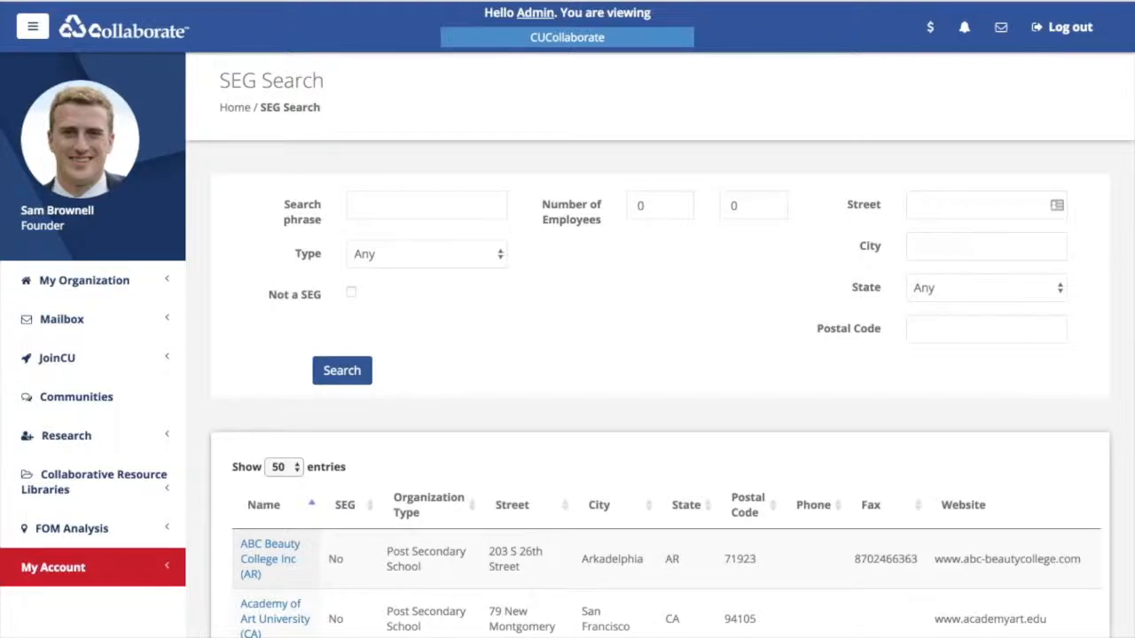
# - Try the phrase 'Burger King' and the Not a SEG filter, then clear both
pyautogui.click(425, 206)
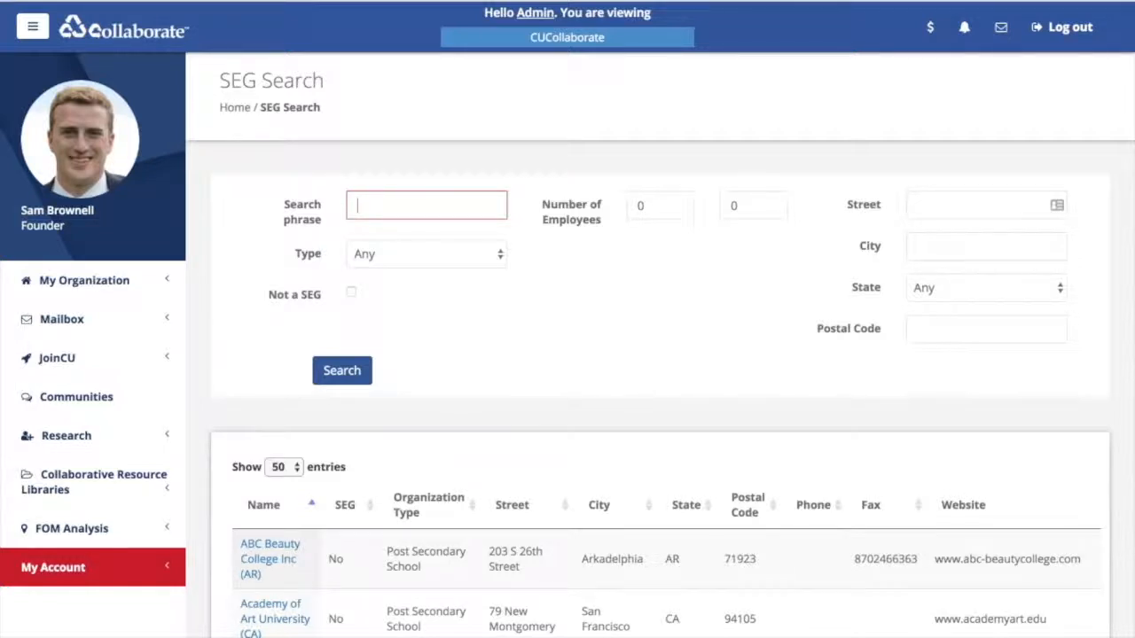
pyautogui.write('Burger King')
pyautogui.click(351, 292)
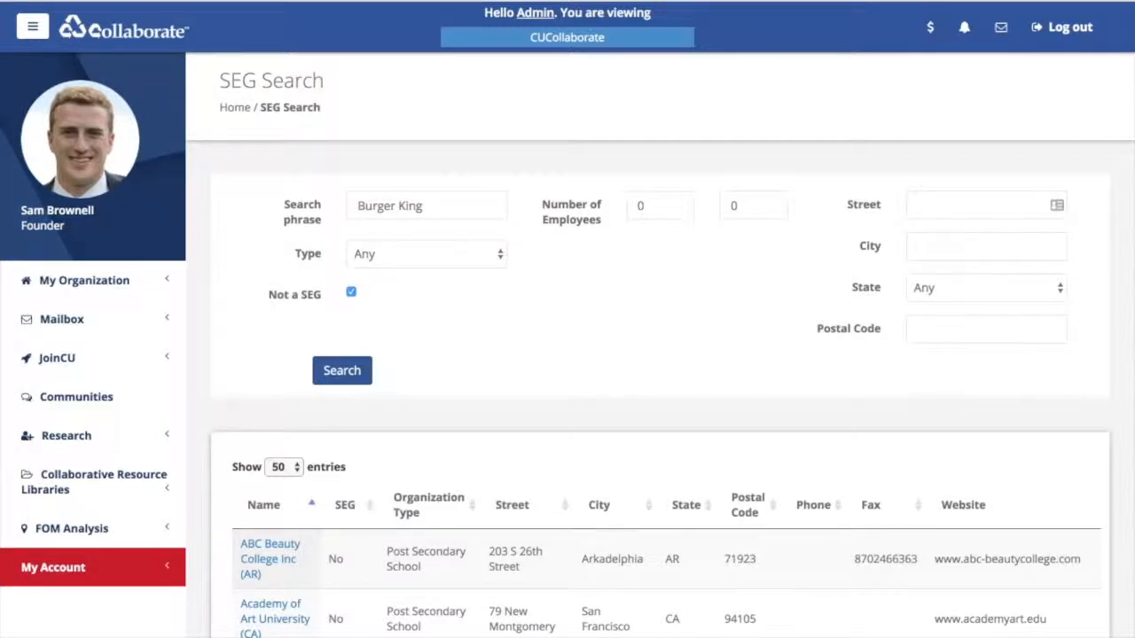
pyautogui.click(351, 292)
pyautogui.click(426, 255)
pyautogui.press('Escape')
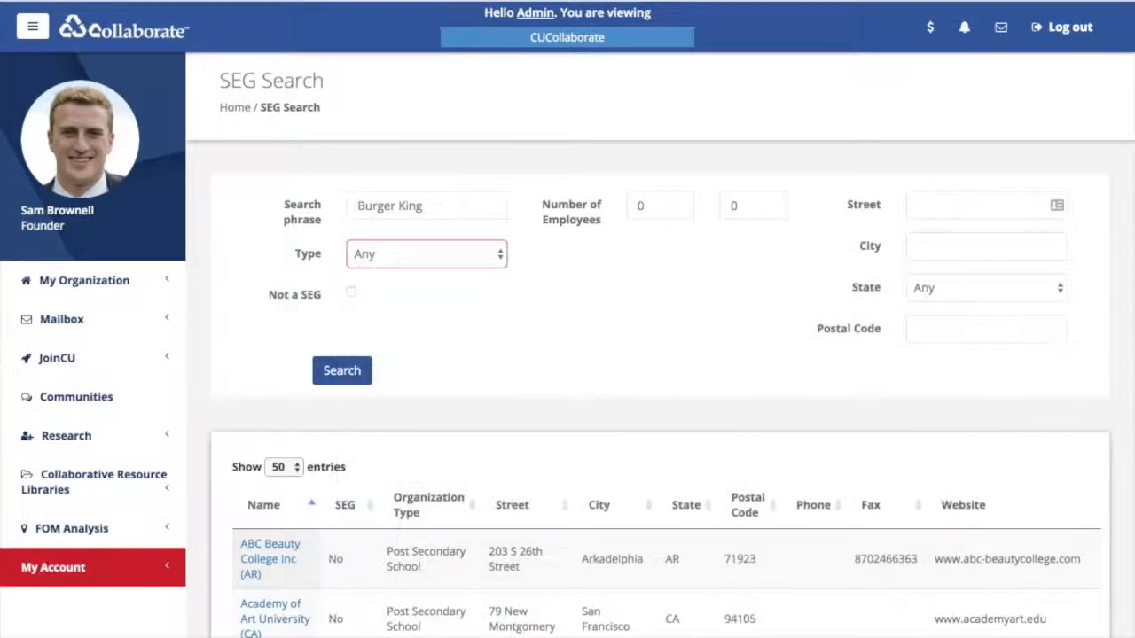
pyautogui.hotkey('shift', 'Tab')
pyautogui.press('BackSpace')
pyautogui.press('Tab')
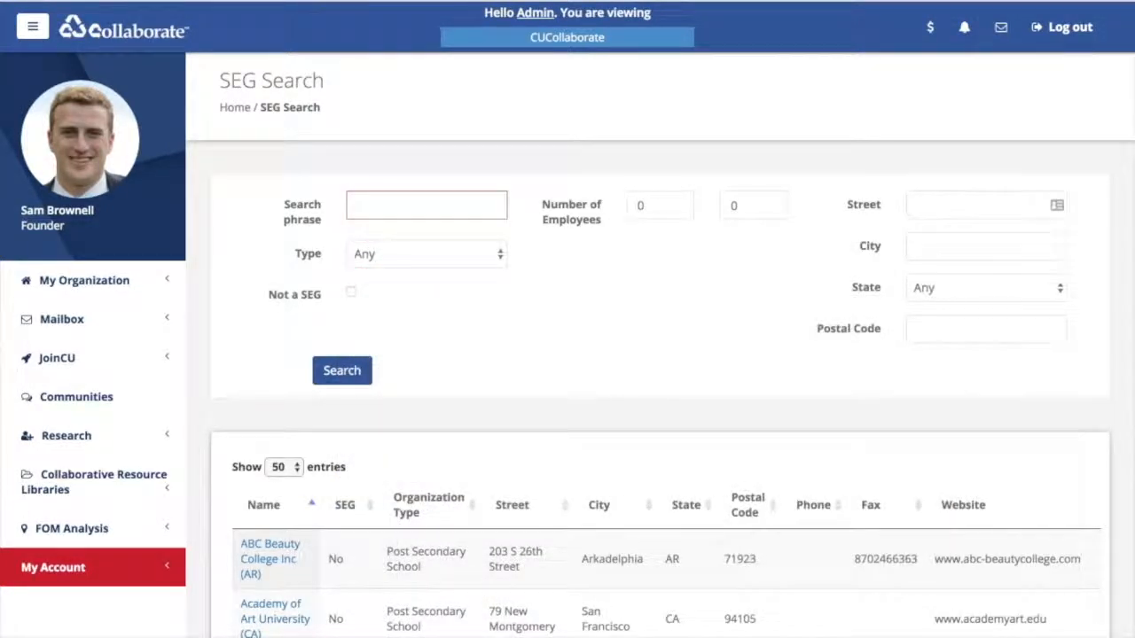
# - Search for CORRECTIONAL INSTITUTION organizations in District of Columbia, including Not a SEG entries
pyautogui.press('space')
pyautogui.press('Down')
pyautogui.press('Down')
pyautogui.press('Down')
pyautogui.press('Down')
pyautogui.press('Down')
pyautogui.press('Down')
pyautogui.press('Down')
pyautogui.press('Down')
pyautogui.press('Down')
pyautogui.press('Down')
pyautogui.press('Down')
pyautogui.press('Down')
pyautogui.press('Down')
pyautogui.press('Down')
pyautogui.press('Down')
pyautogui.press('Down')
pyautogui.press('Down')
pyautogui.press('Down')
pyautogui.press('Down')
pyautogui.press('Down')
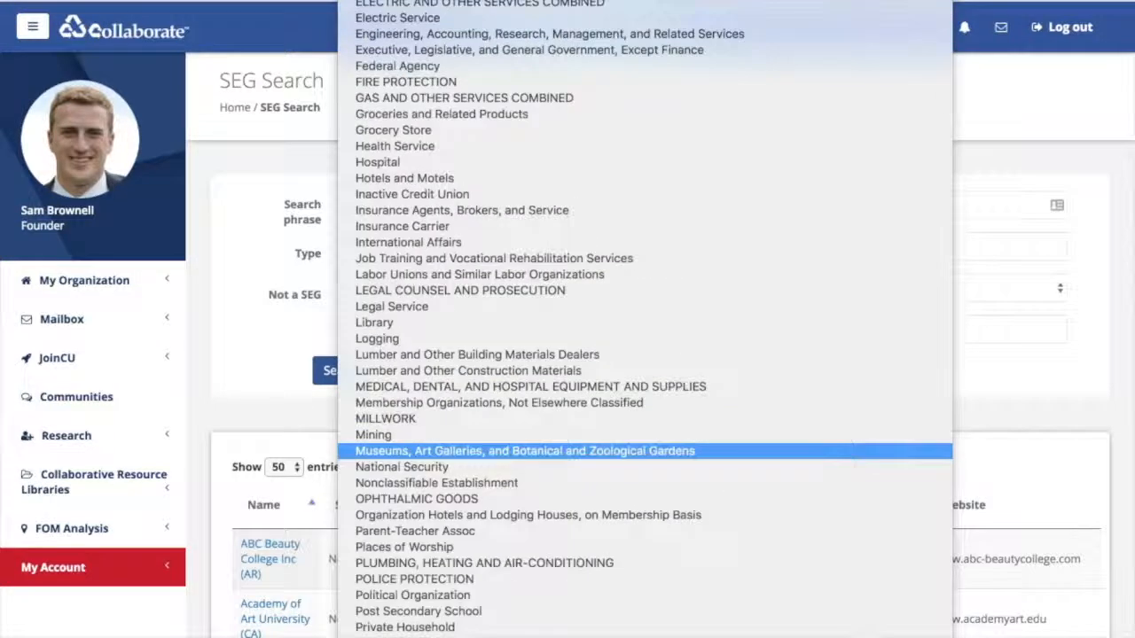
pyautogui.press('Up')
pyautogui.press('Up')
pyautogui.press('Up')
pyautogui.press('Up')
pyautogui.press('Up')
pyautogui.press('Up')
pyautogui.press('Up')
pyautogui.press('Up')
pyautogui.press('Up')
pyautogui.press('Up')
pyautogui.press('Up')
pyautogui.press('Up')
pyautogui.press('Up')
pyautogui.press('Up')
pyautogui.press('Up')
pyautogui.press('Up')
pyautogui.press('Up')
pyautogui.press('Up')
pyautogui.press('Up')
pyautogui.press('Up')
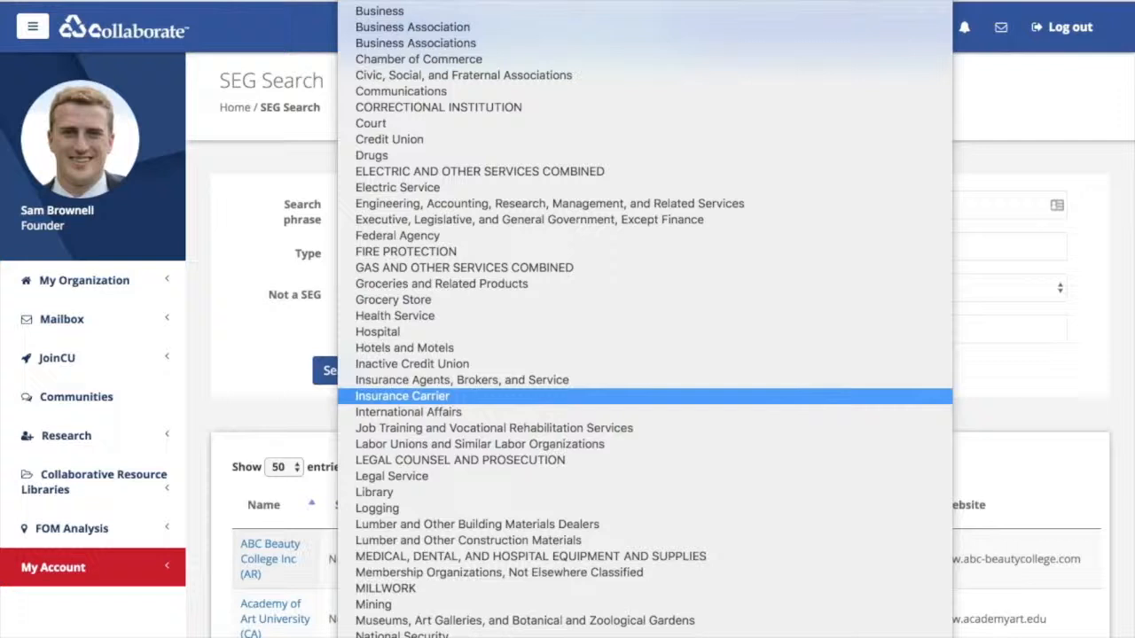
pyautogui.press('Up')
pyautogui.press('Up')
pyautogui.press('Up')
pyautogui.press('Up')
pyautogui.press('Up')
pyautogui.press('Up')
pyautogui.press('Up')
pyautogui.press('Up')
pyautogui.press('Up')
pyautogui.press('Up')
pyautogui.press('Up')
pyautogui.press('Up')
pyautogui.press('Up')
pyautogui.press('Up')
pyautogui.press('Up')
pyautogui.press('Up')
pyautogui.press('Up')
pyautogui.press('Up')
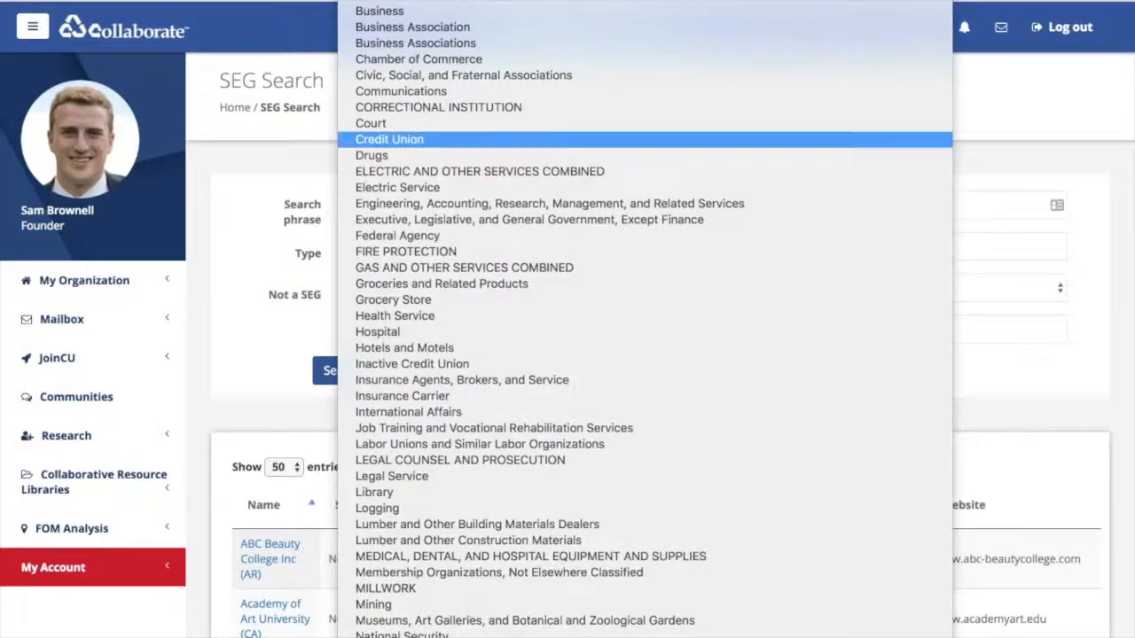
pyautogui.press('Return')
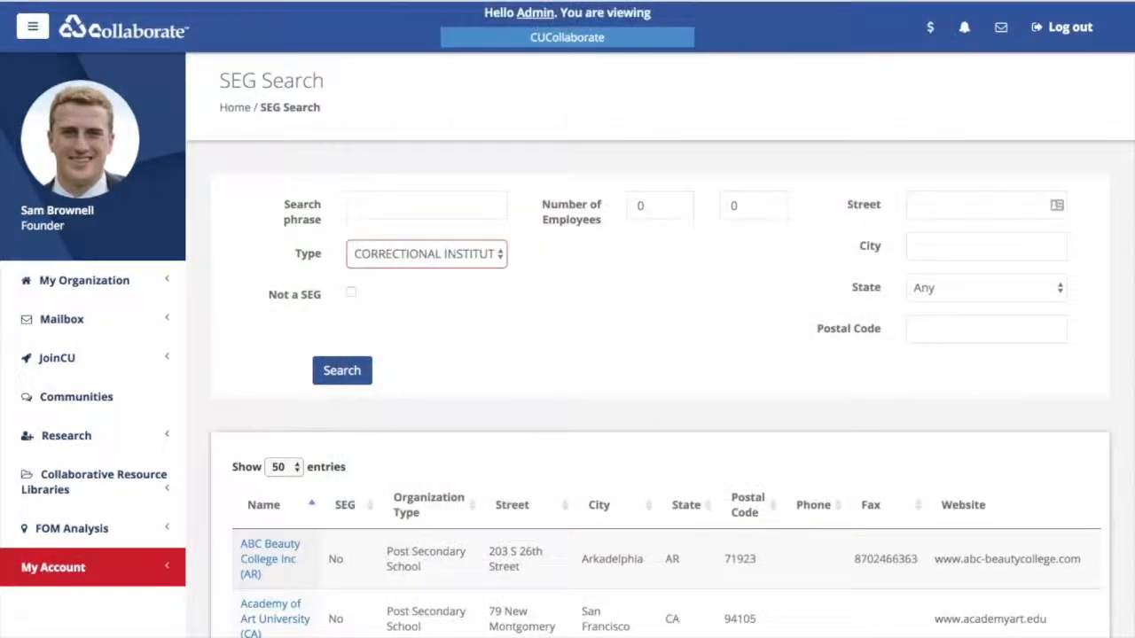
pyautogui.click(986, 288)
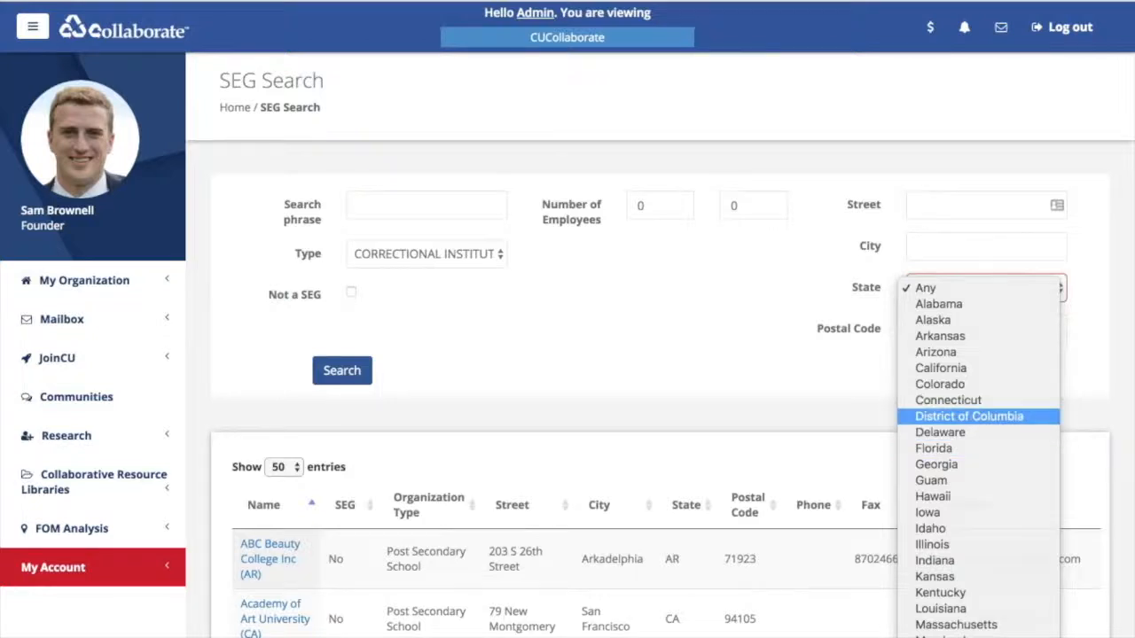
pyautogui.click(975, 416)
pyautogui.click(351, 291)
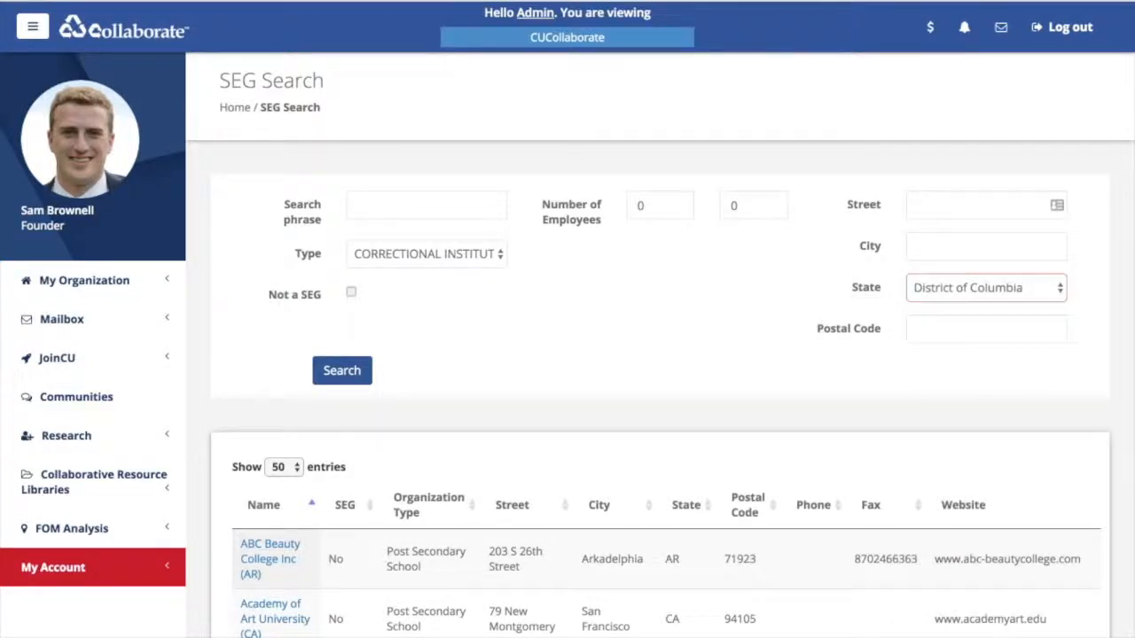
pyautogui.click(343, 370)
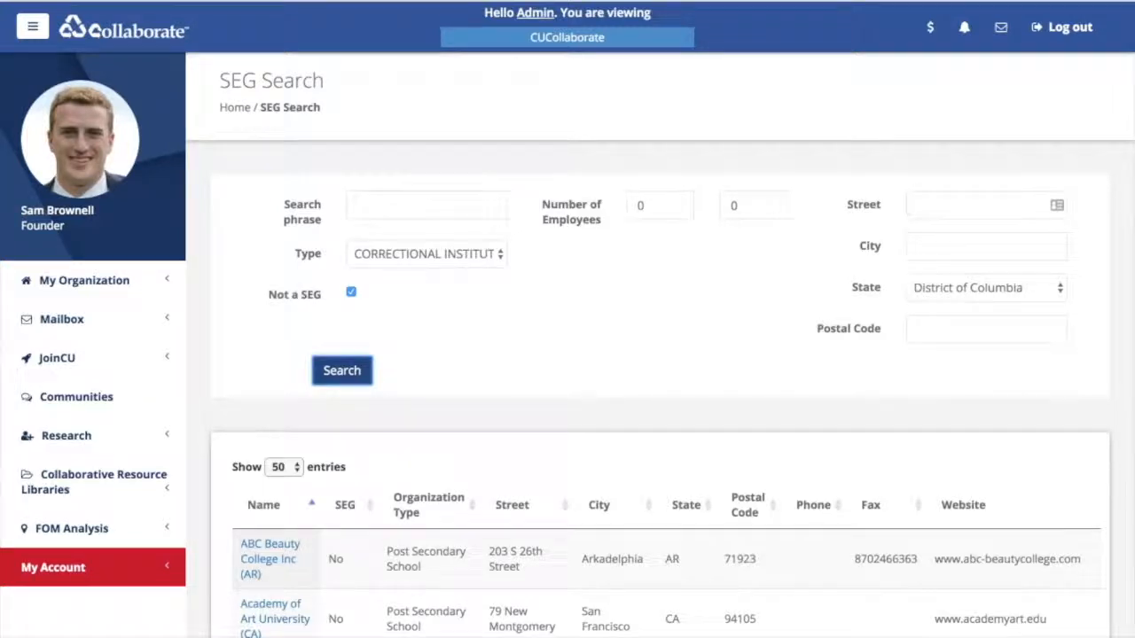
# - Scroll through the DC correctional institution results to the pager and back to the search form
pyautogui.scroll(-2, 661, 344)
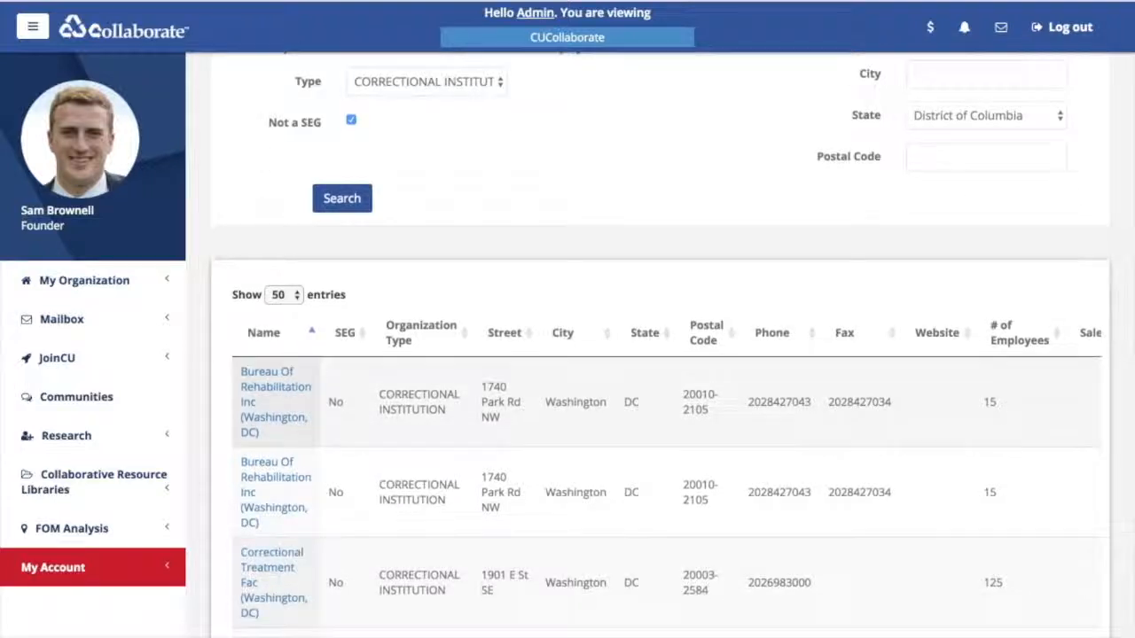
pyautogui.hscroll(1, 656, 461)
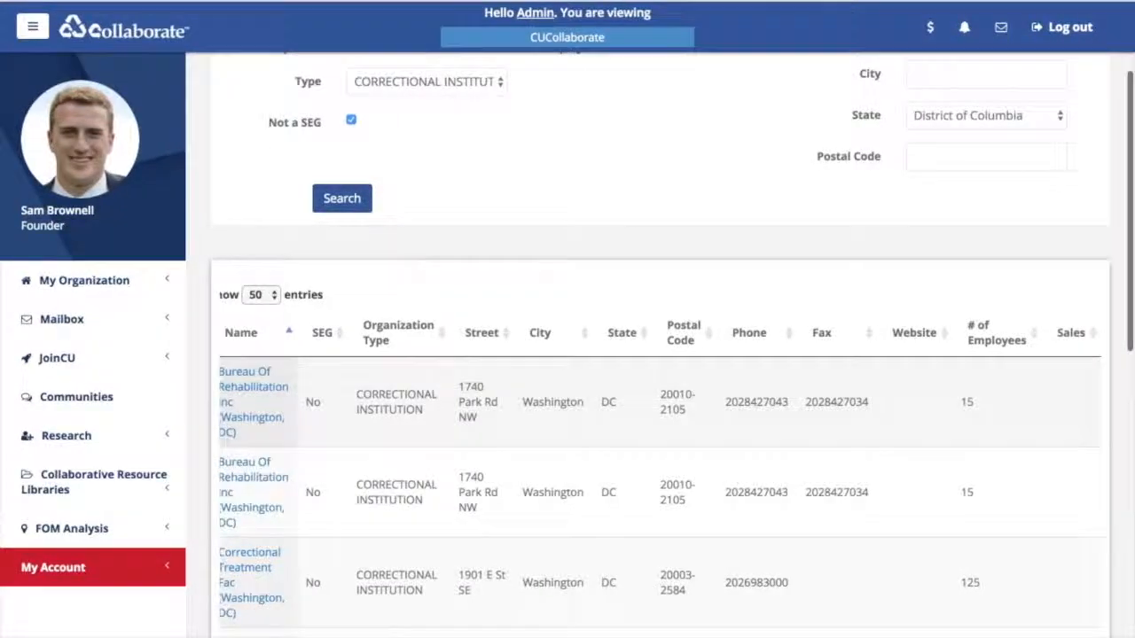
pyautogui.hscroll(-1, 656, 461)
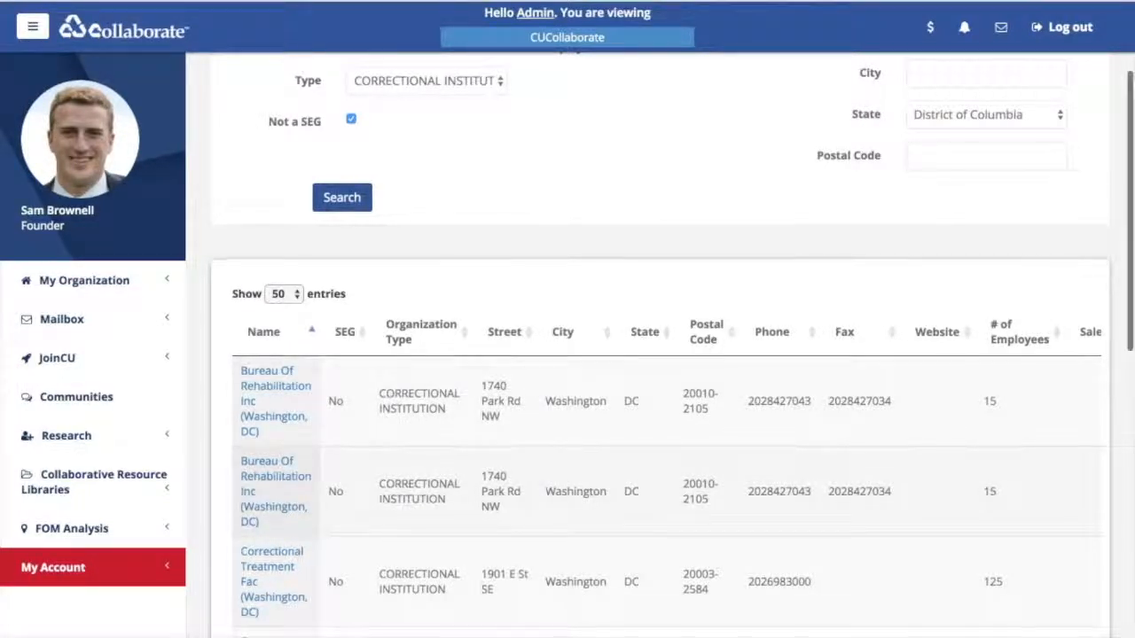
pyautogui.hscroll(1, 661, 461)
pyautogui.scroll(-1, 568, 337)
pyautogui.scroll(-10, 660, 399)
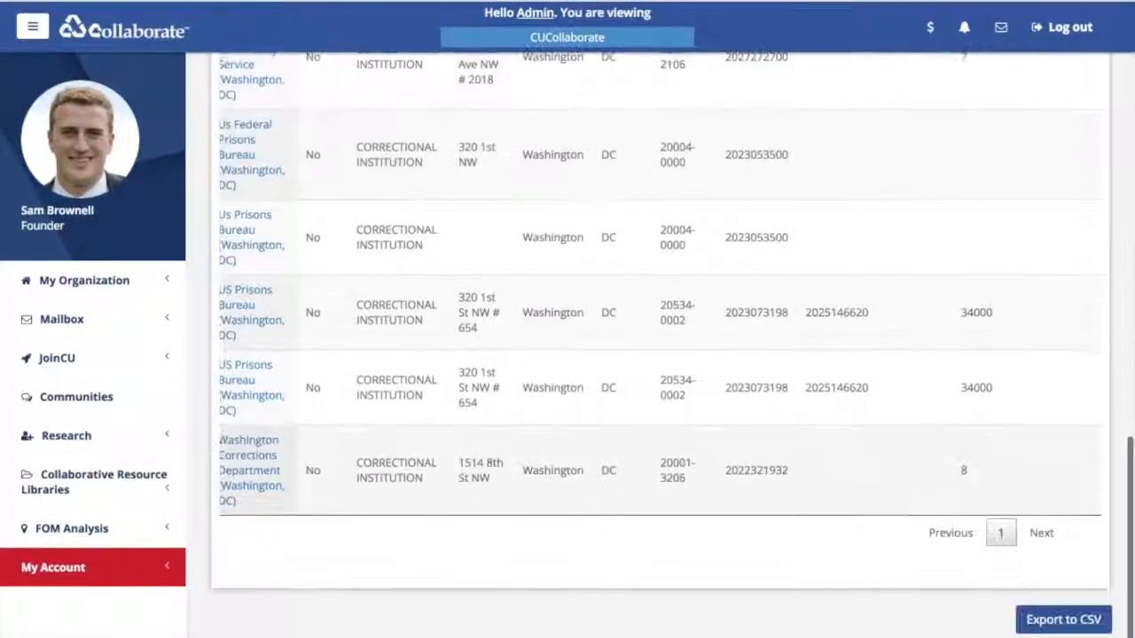
pyautogui.scroll(15, 661, 355)
pyautogui.scroll(4, 661, 355)
pyautogui.hscroll(-1, 660, 399)
pyautogui.scroll(-1, 660, 355)
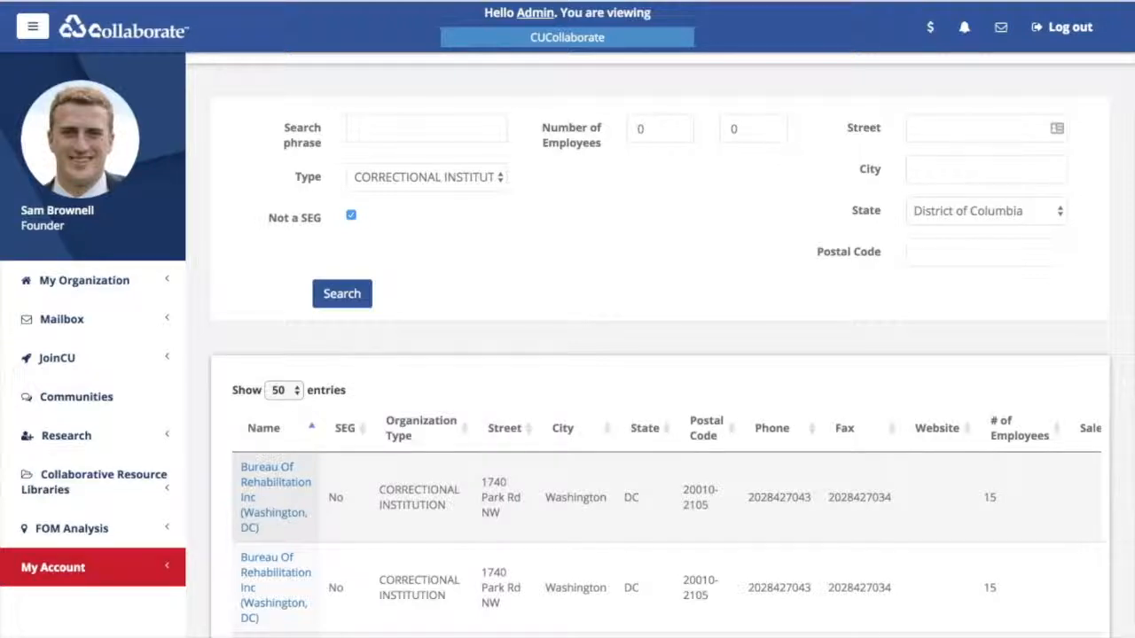
pyautogui.scroll(-1, 659, 338)
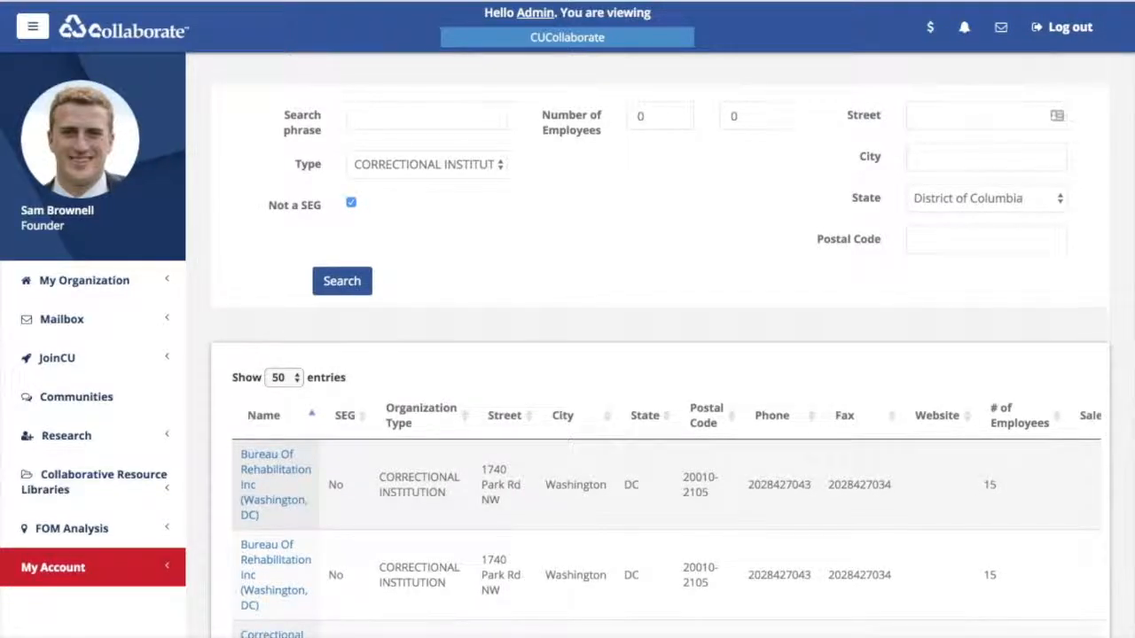
pyautogui.scroll(-3, 660, 344)
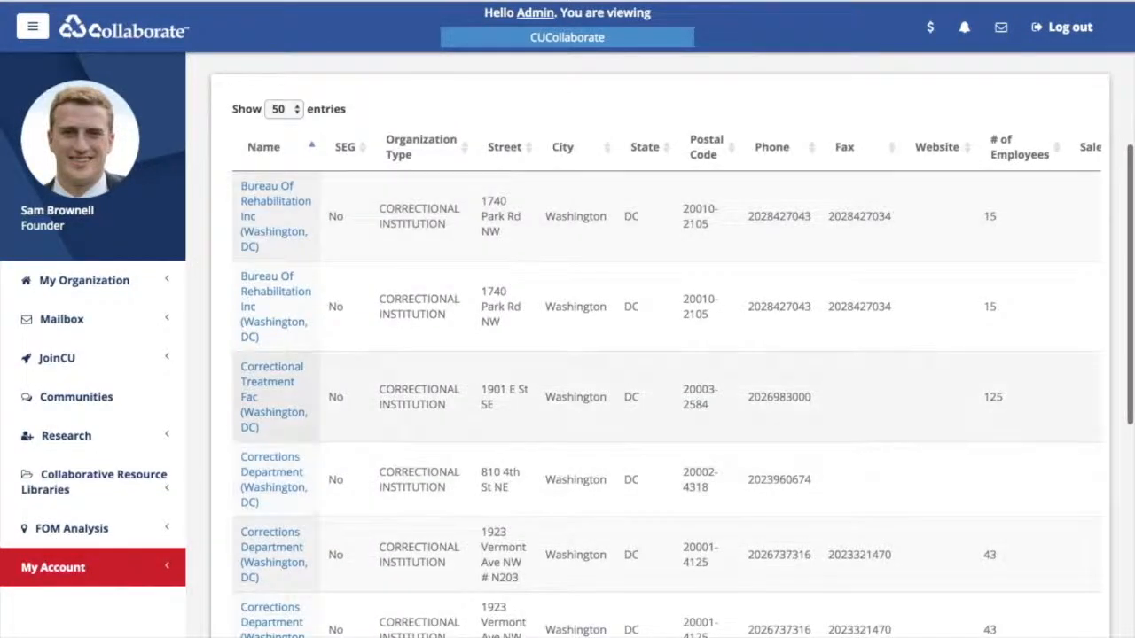
pyautogui.scroll(-1, 659, 344)
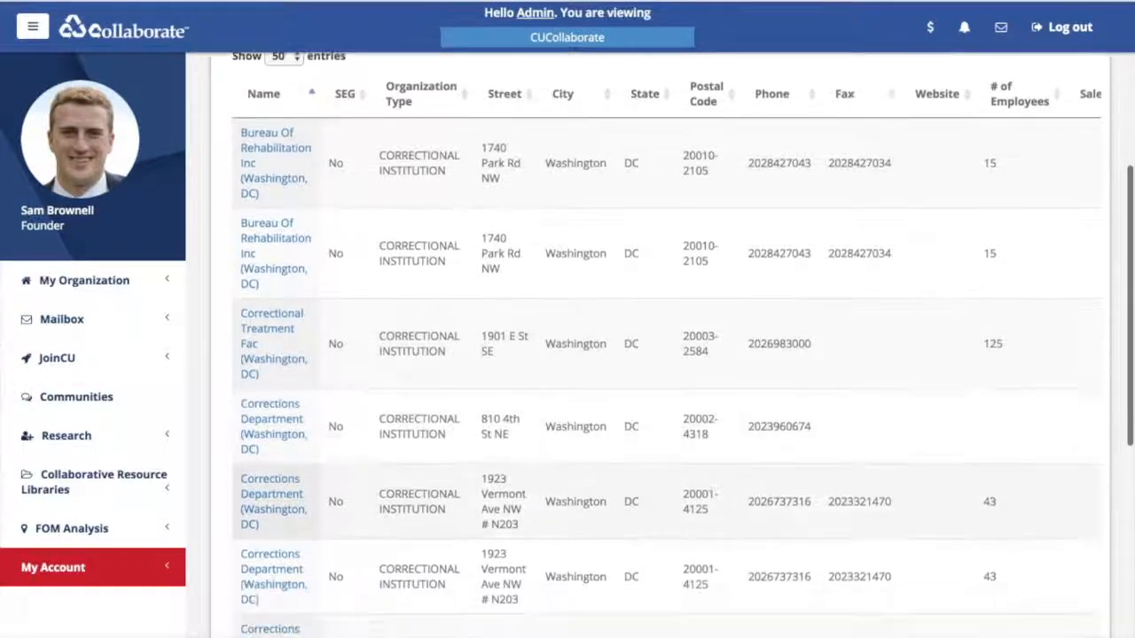
pyautogui.scroll(-1, 660, 344)
pyautogui.hscroll(1, 660, 344)
pyautogui.scroll(3, 660, 344)
pyautogui.scroll(1, 660, 344)
pyautogui.scroll(-1, 660, 344)
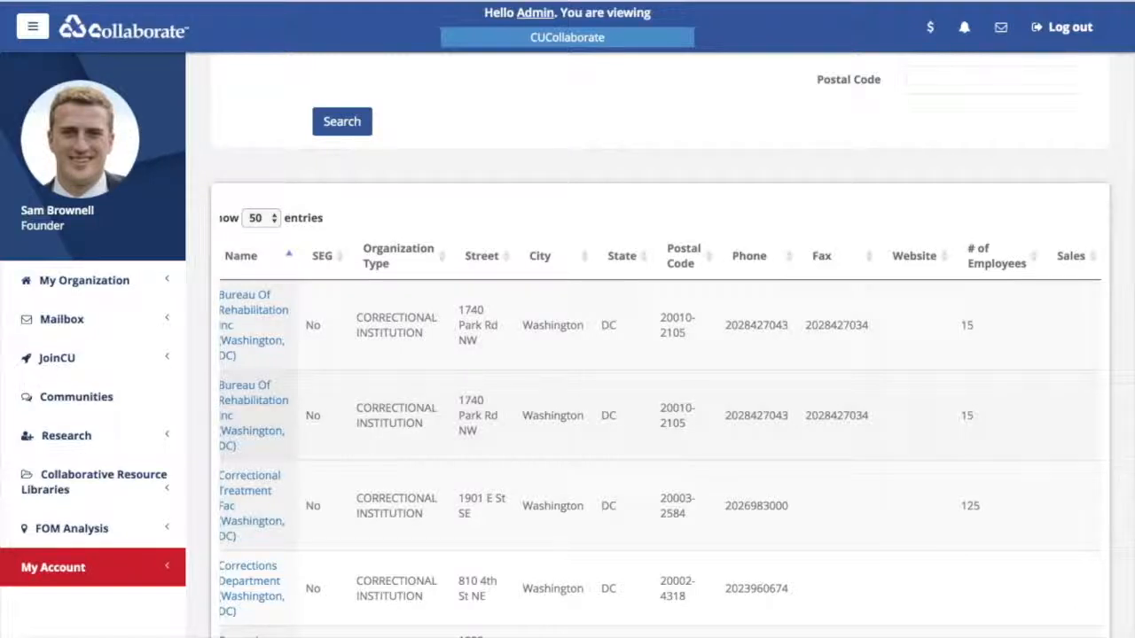
pyautogui.hscroll(-1, 659, 344)
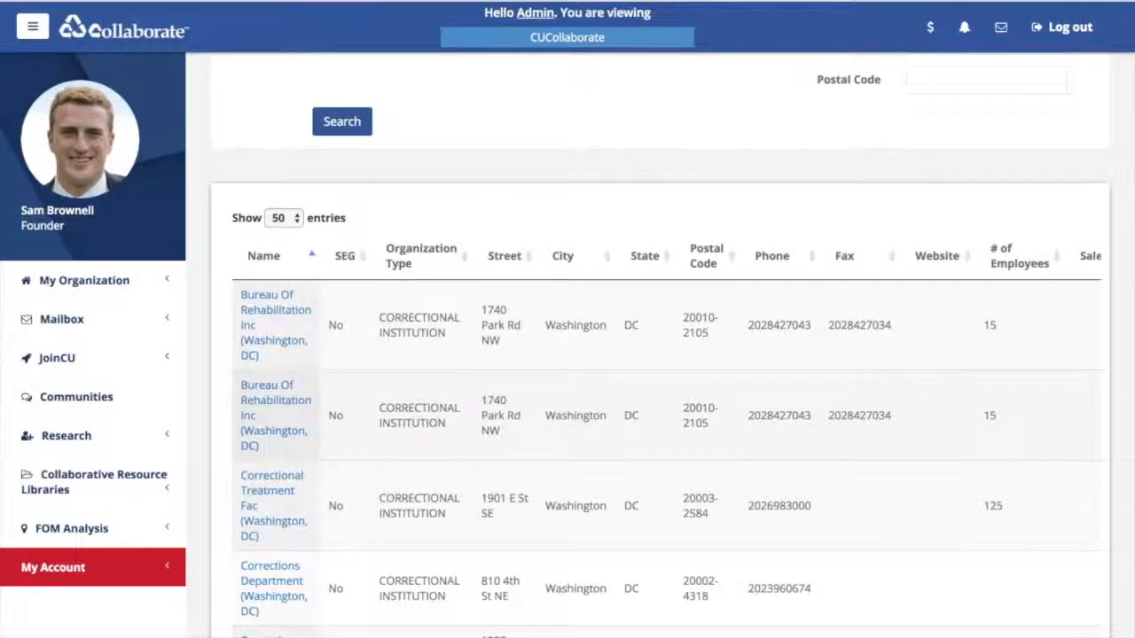
pyautogui.scroll(-2, 659, 344)
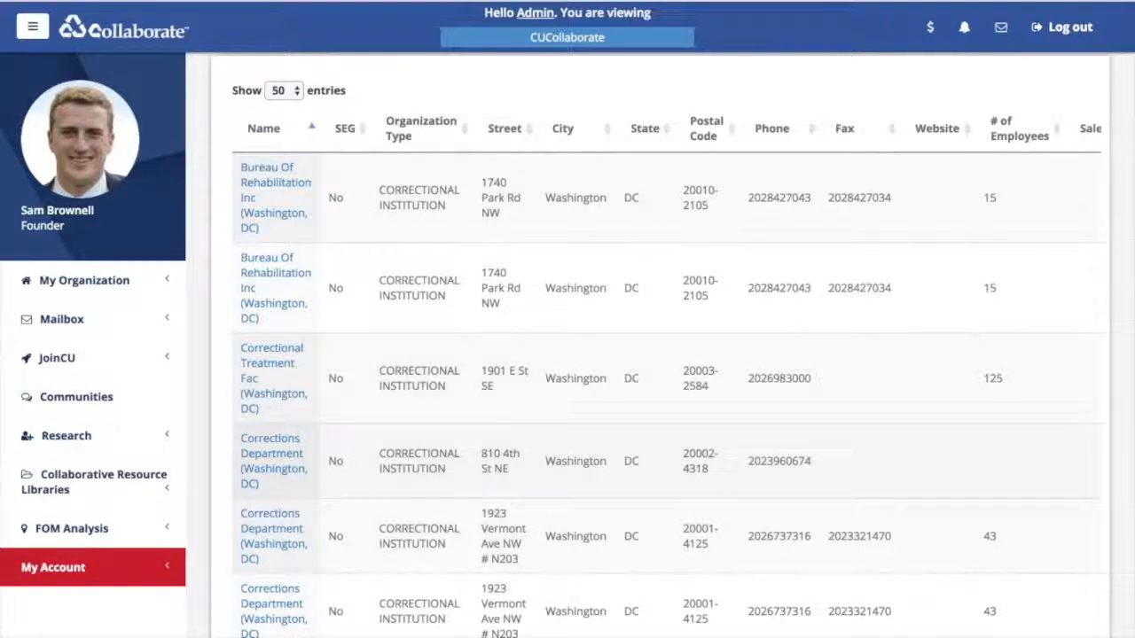
pyautogui.scroll(-1, 659, 344)
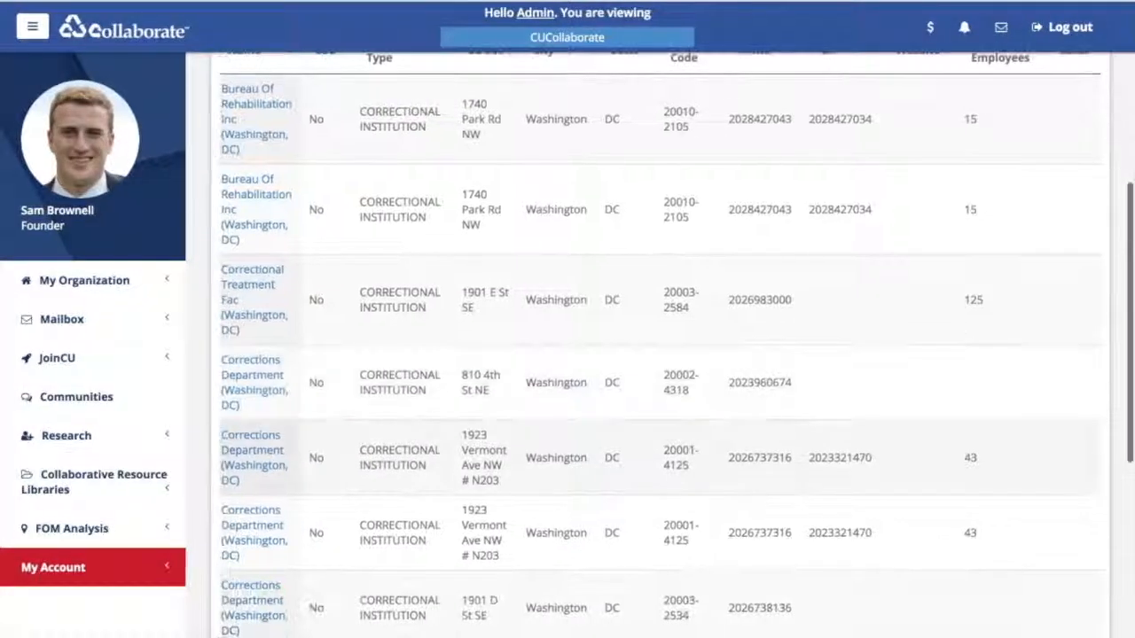
pyautogui.scroll(-4, 660, 344)
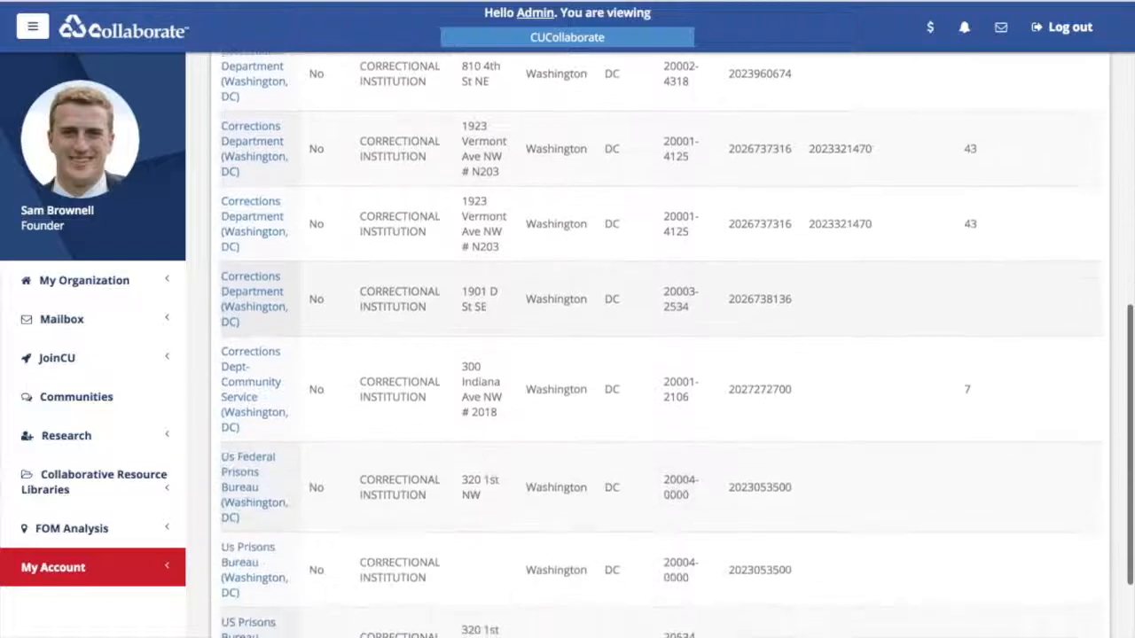
pyautogui.scroll(-4, 660, 344)
pyautogui.scroll(2, 660, 344)
pyautogui.scroll(5, 659, 344)
pyautogui.scroll(-1, 660, 345)
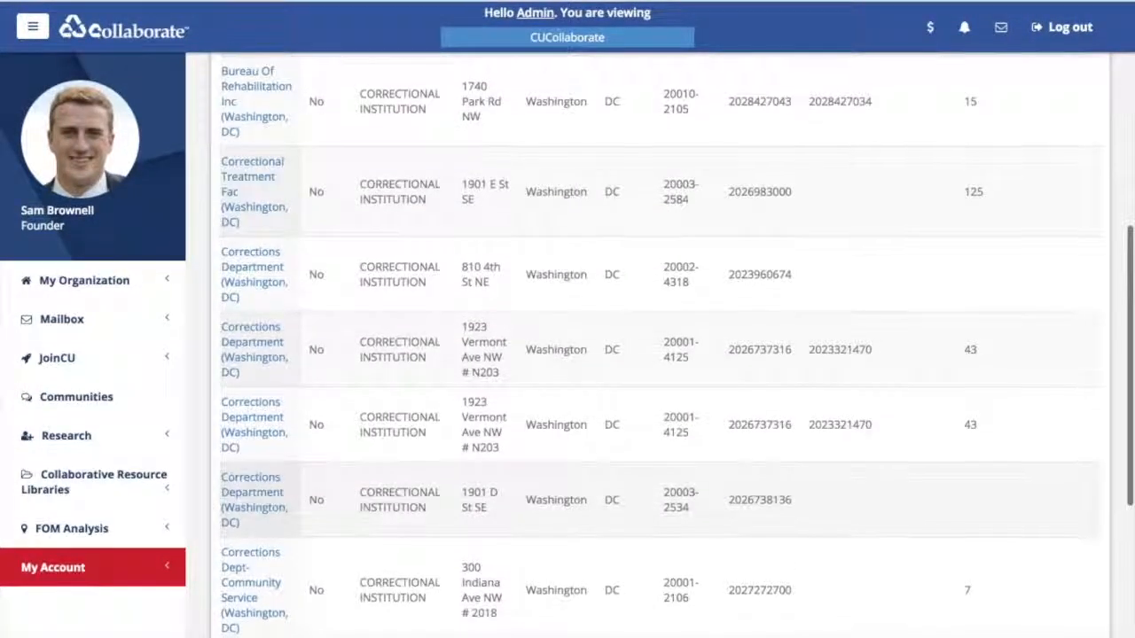
pyautogui.scroll(-4, 660, 344)
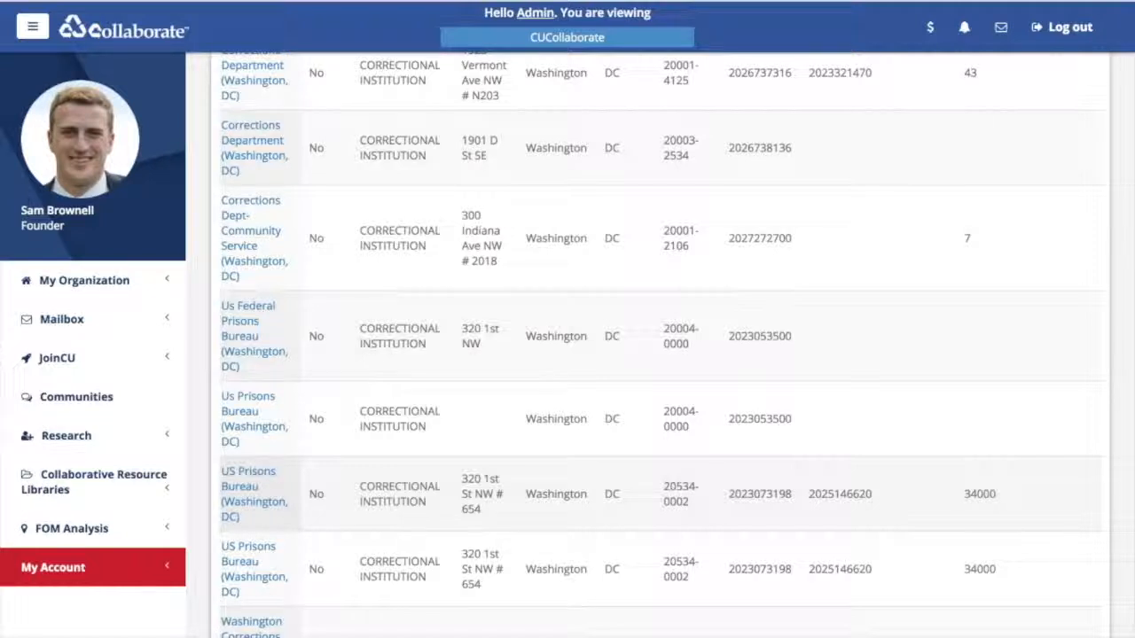
pyautogui.scroll(6, 661, 355)
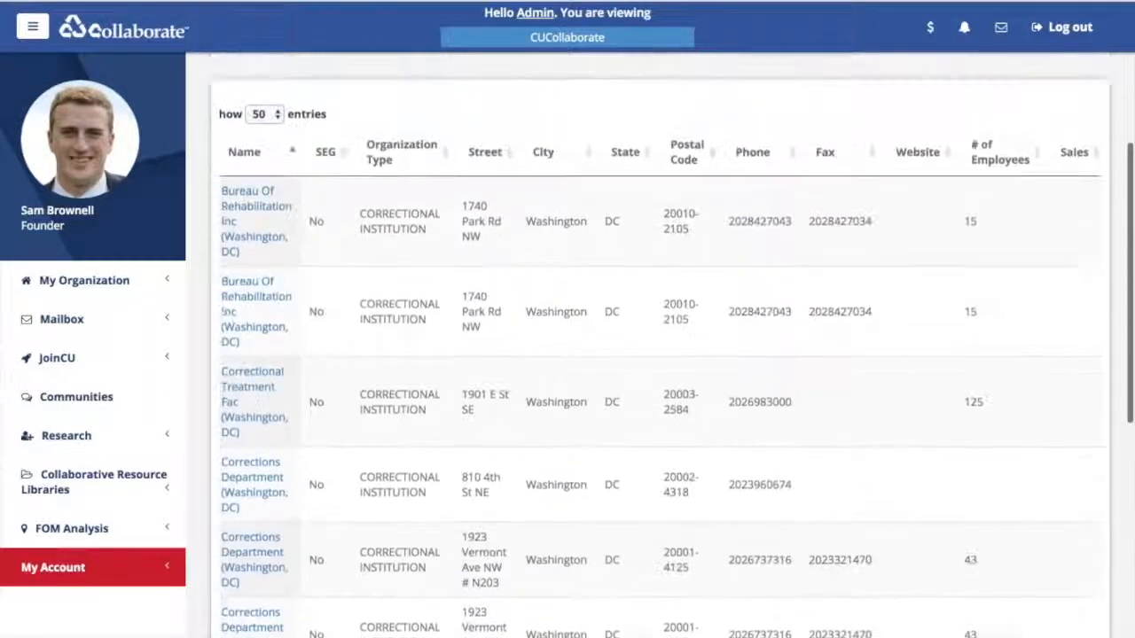
pyautogui.scroll(2, 661, 354)
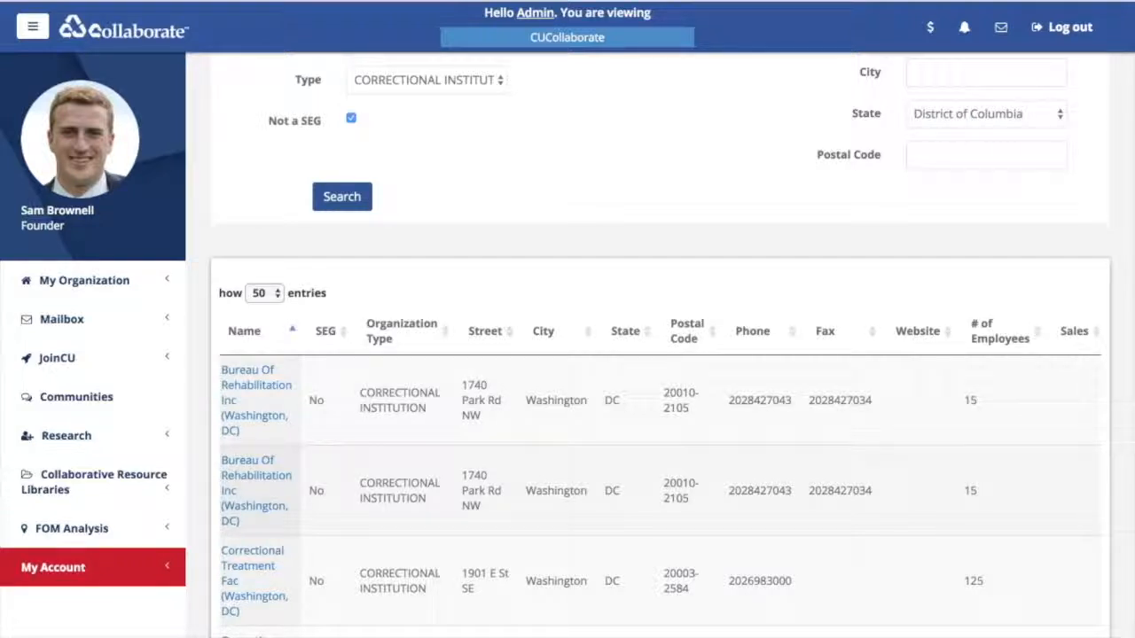
# - Sort results by # of Employees descending, putting US Prisons Bureau (34000) first
pyautogui.click(1000, 332)
pyautogui.click(1000, 332)
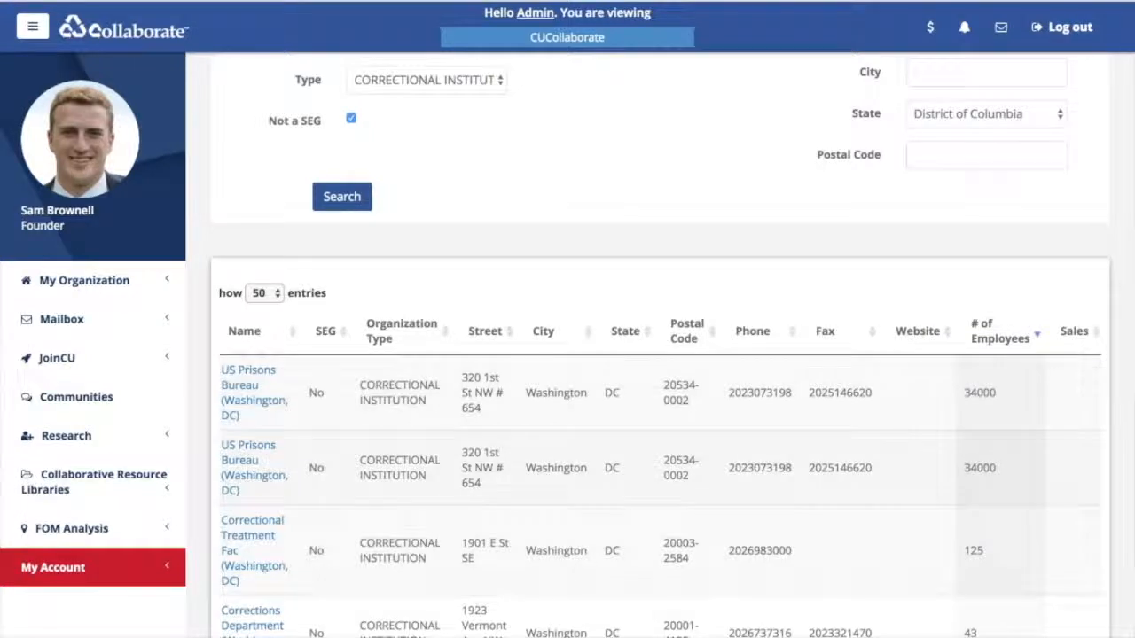
pyautogui.scroll(-1, 659, 354)
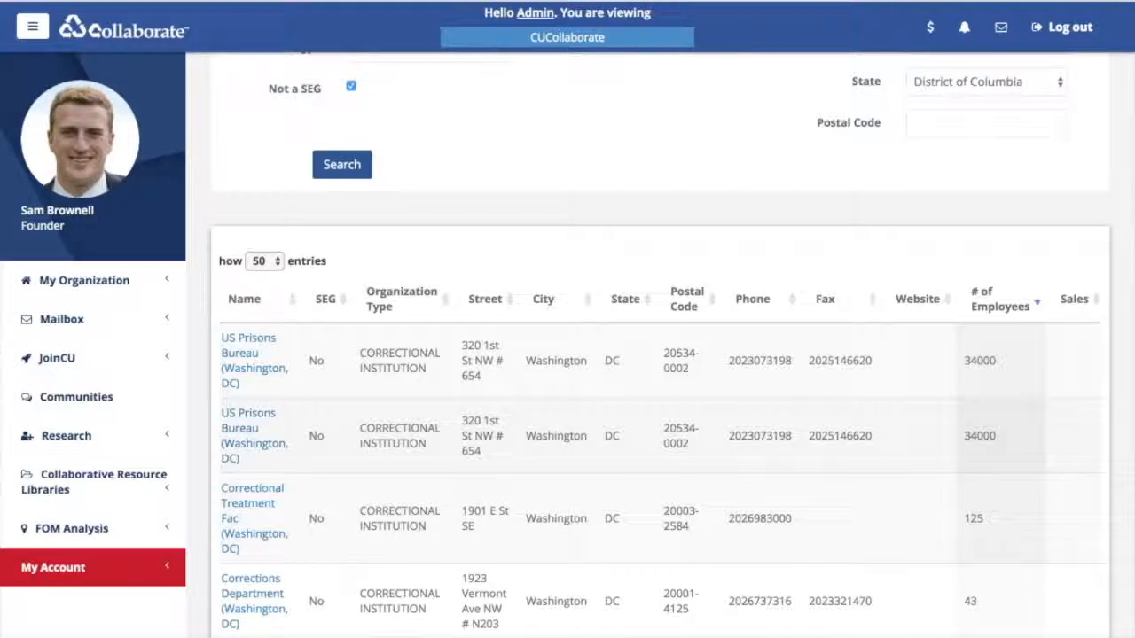
pyautogui.scroll(3, 661, 355)
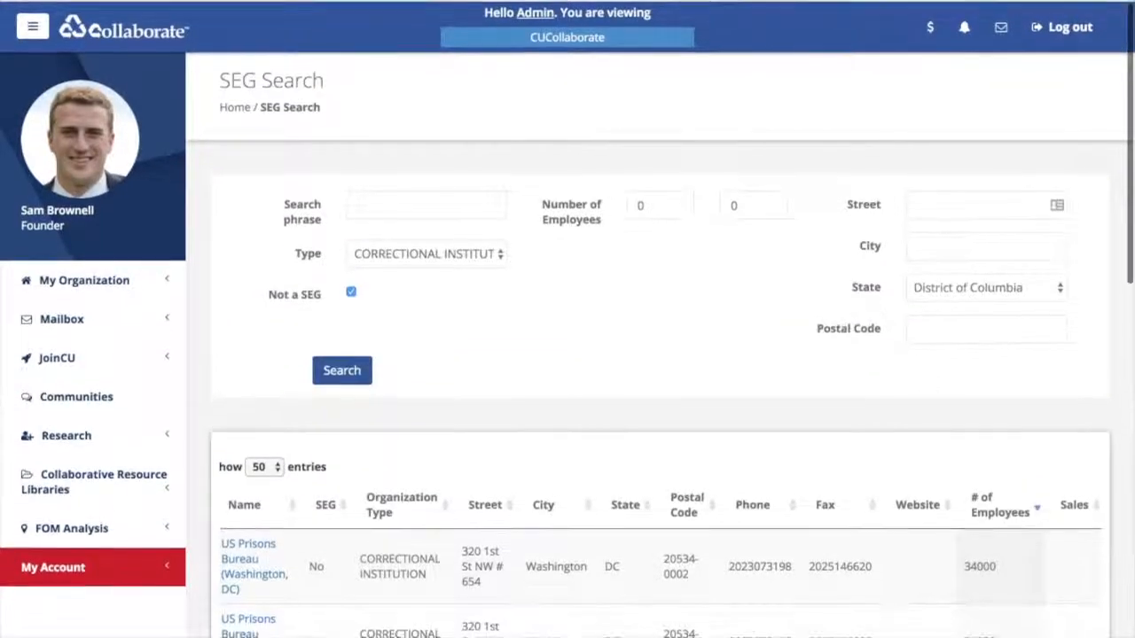
# - Select the lower and upper employee count range values in the search form
pyautogui.doubleClick(647, 205)
pyautogui.doubleClick(741, 205)
pyautogui.press('Tab')
pyautogui.press('Tab')
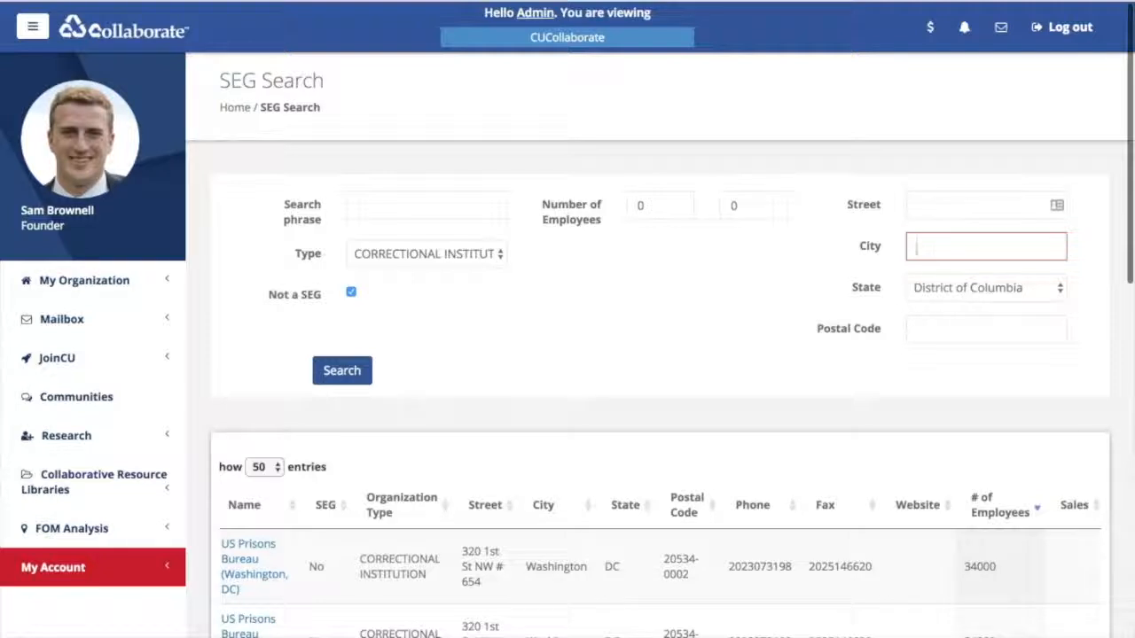
# - Go to the Keyword search page under FOM Analysis
pyautogui.scroll(-5, 659, 350)
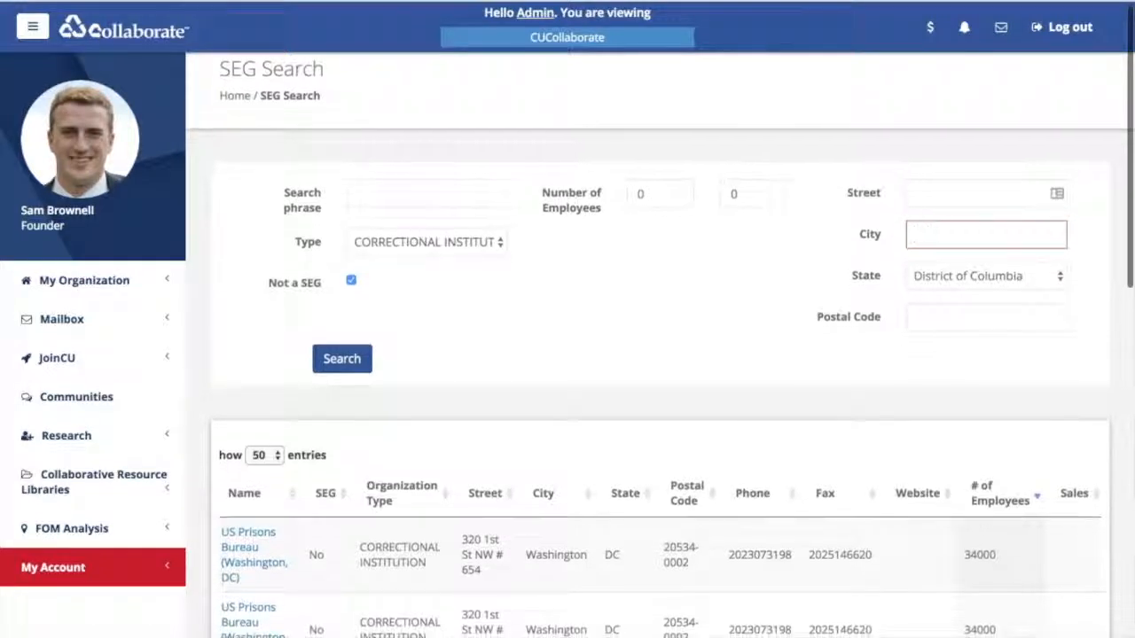
pyautogui.scroll(-8, 659, 349)
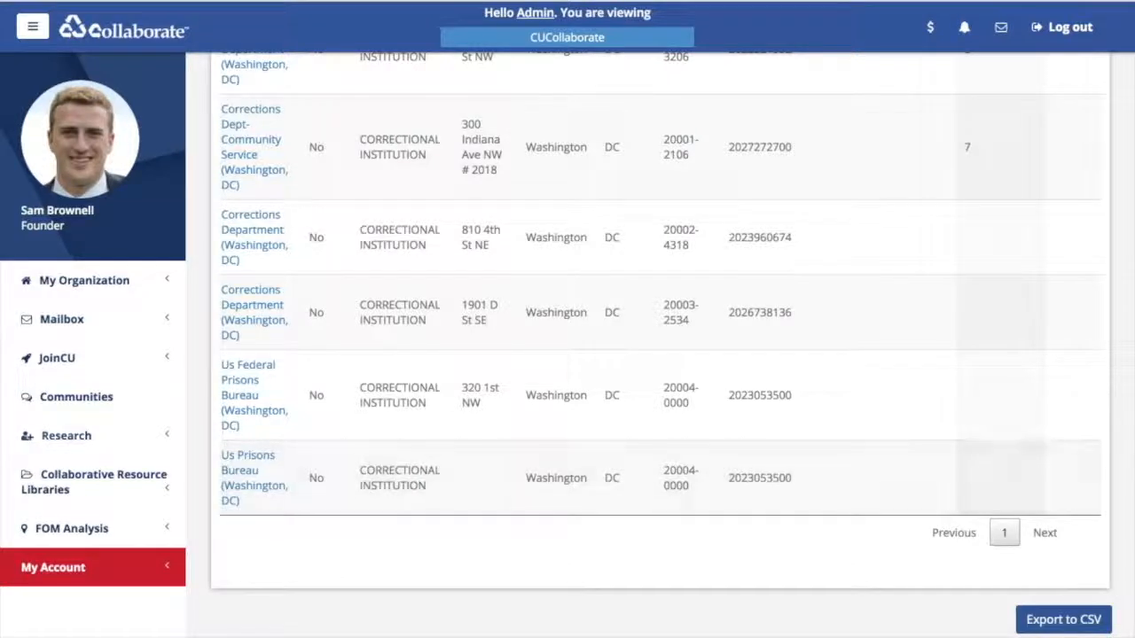
pyautogui.click(72, 530)
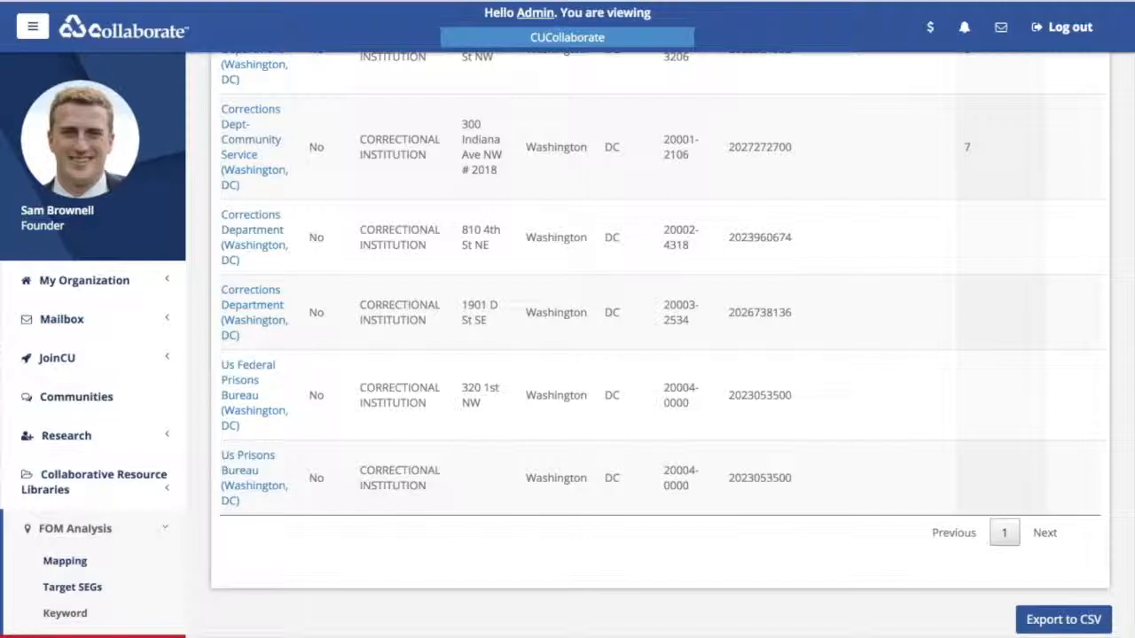
pyautogui.click(65, 613)
# - Run a keyword search of charter texts for 'Callahan'
pyautogui.click(402, 210)
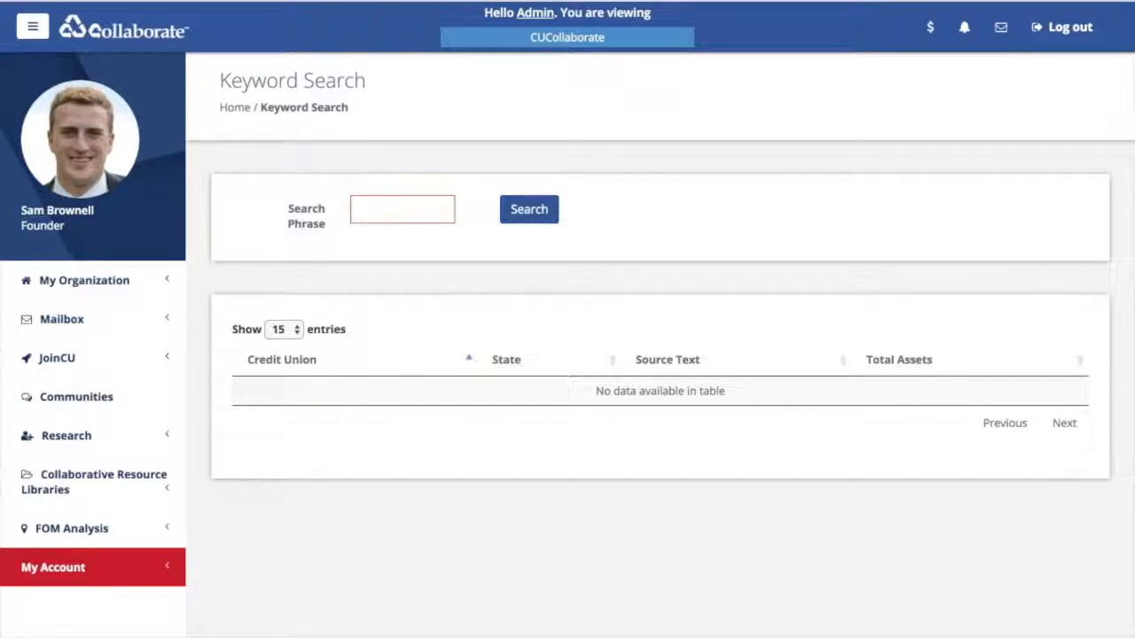
pyautogui.write('Callaha')
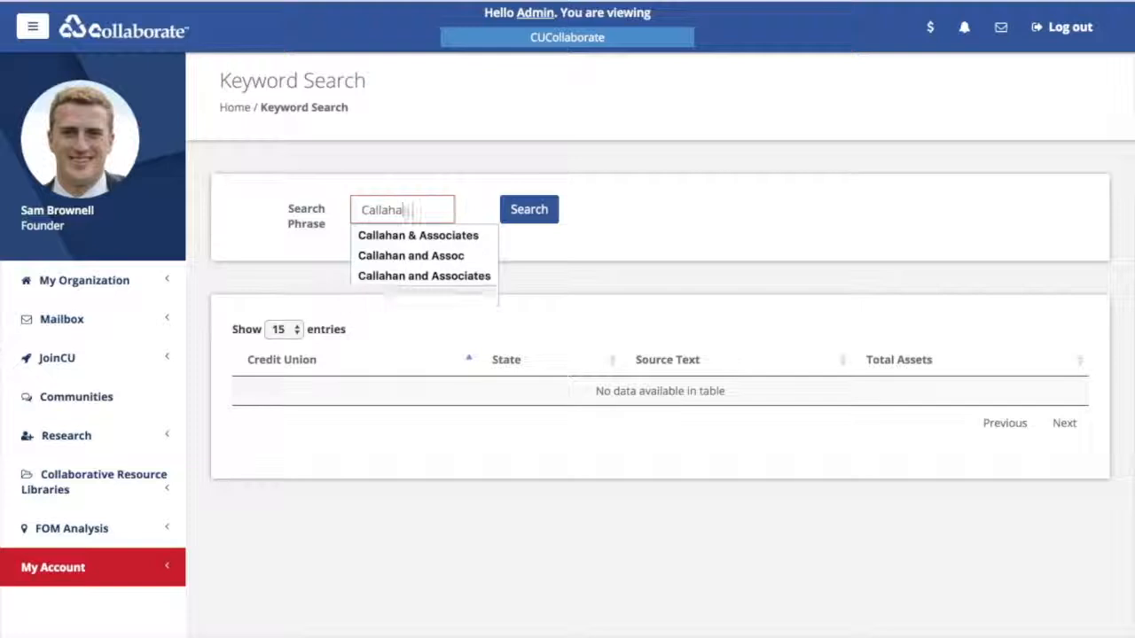
pyautogui.write('n')
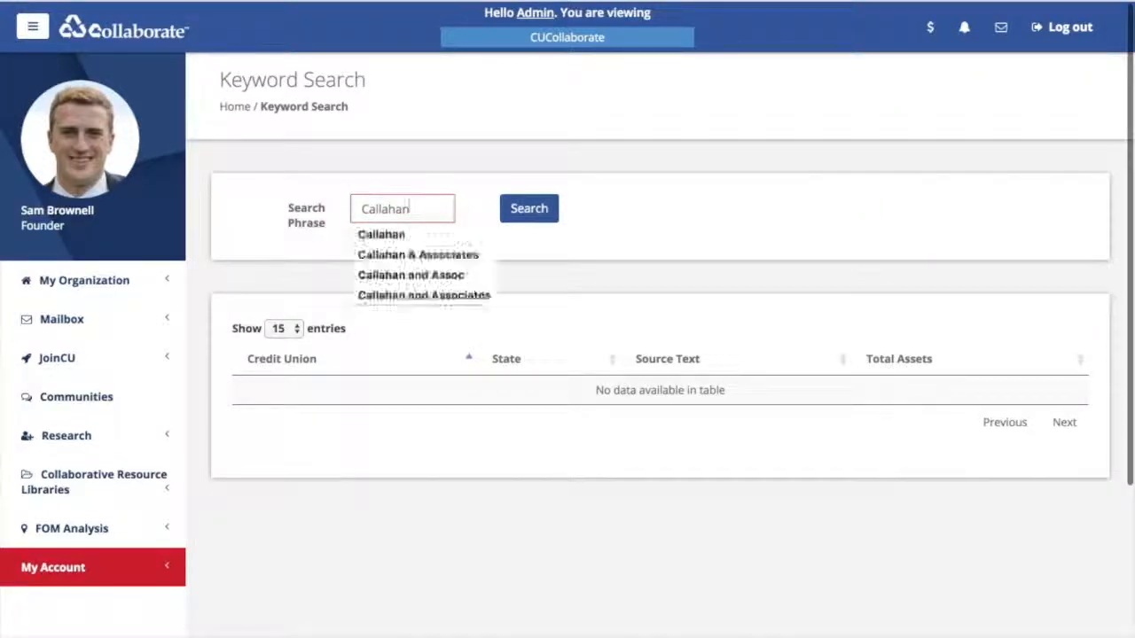
pyautogui.press('Tab')
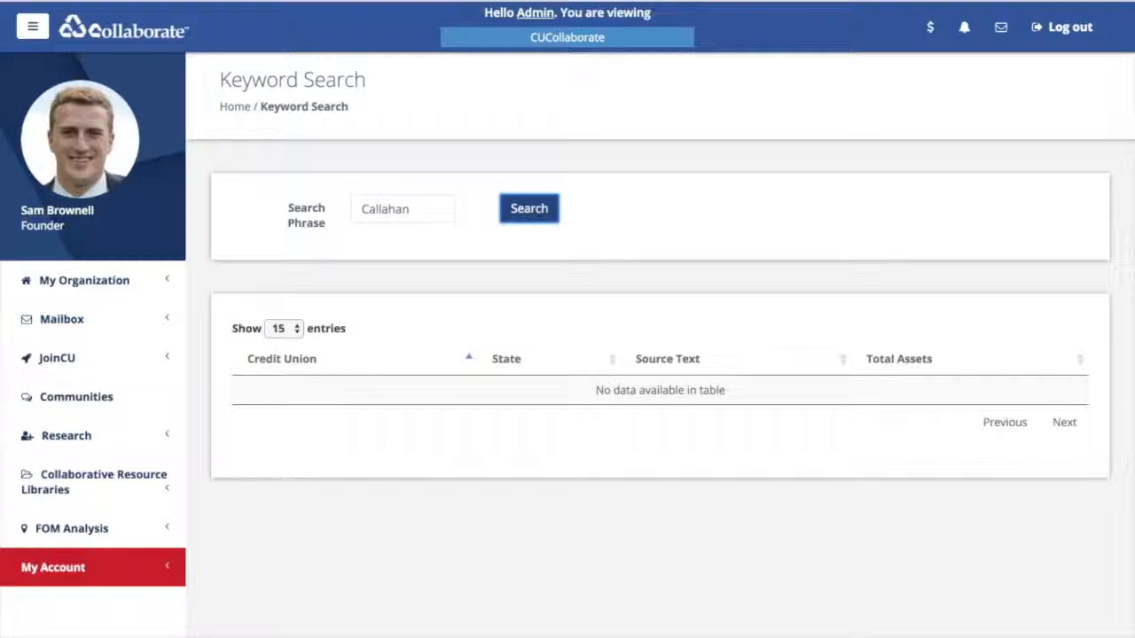
pyautogui.press('Return')
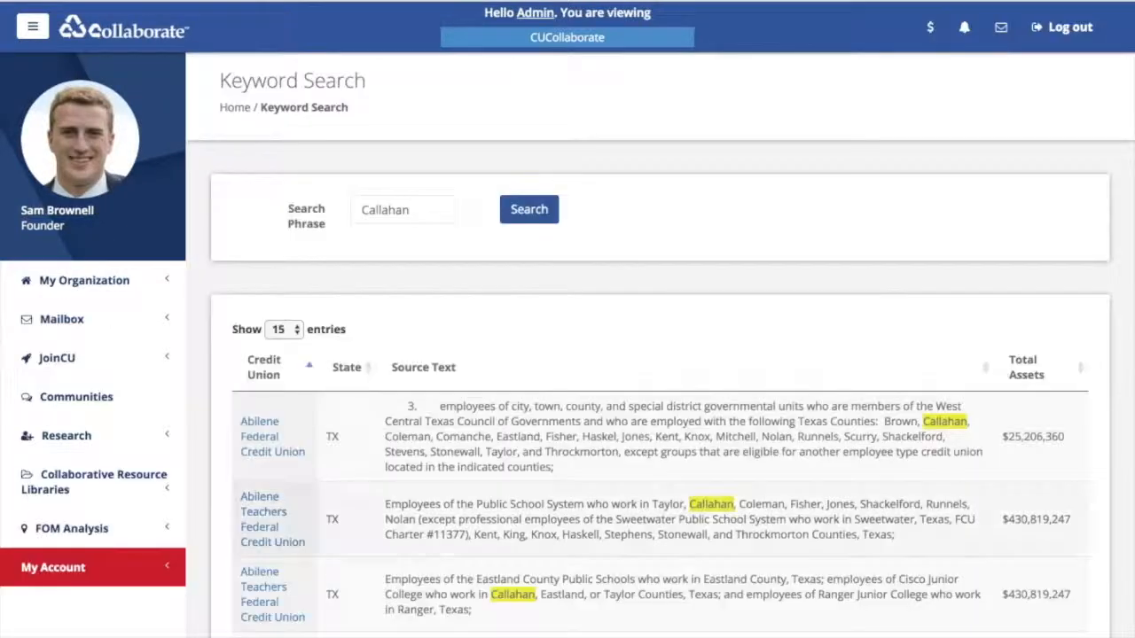
# - Review the first page of results, highlighting the employer name R.L. Callahan, Inc
pyautogui.scroll(-1, 659, 399)
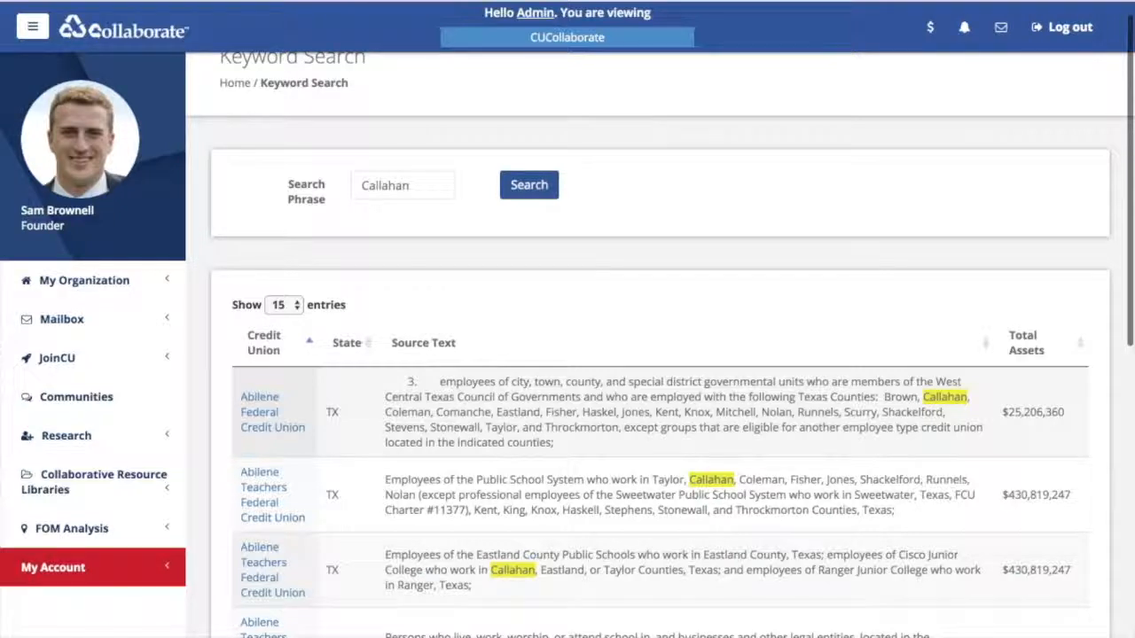
pyautogui.scroll(-4, 660, 399)
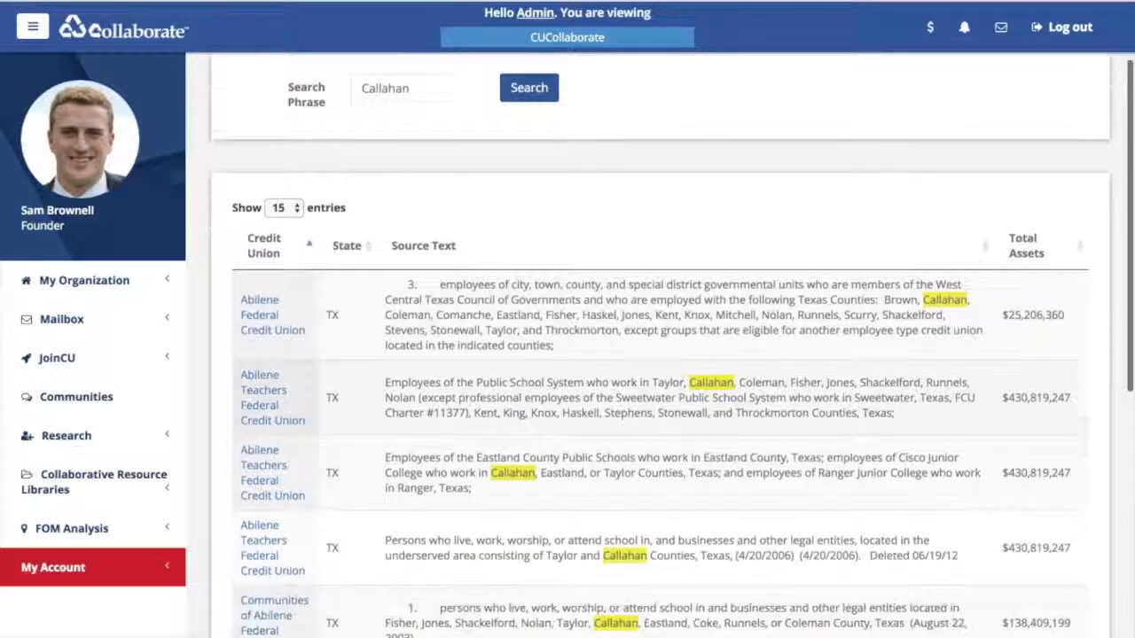
pyautogui.scroll(-3, 660, 399)
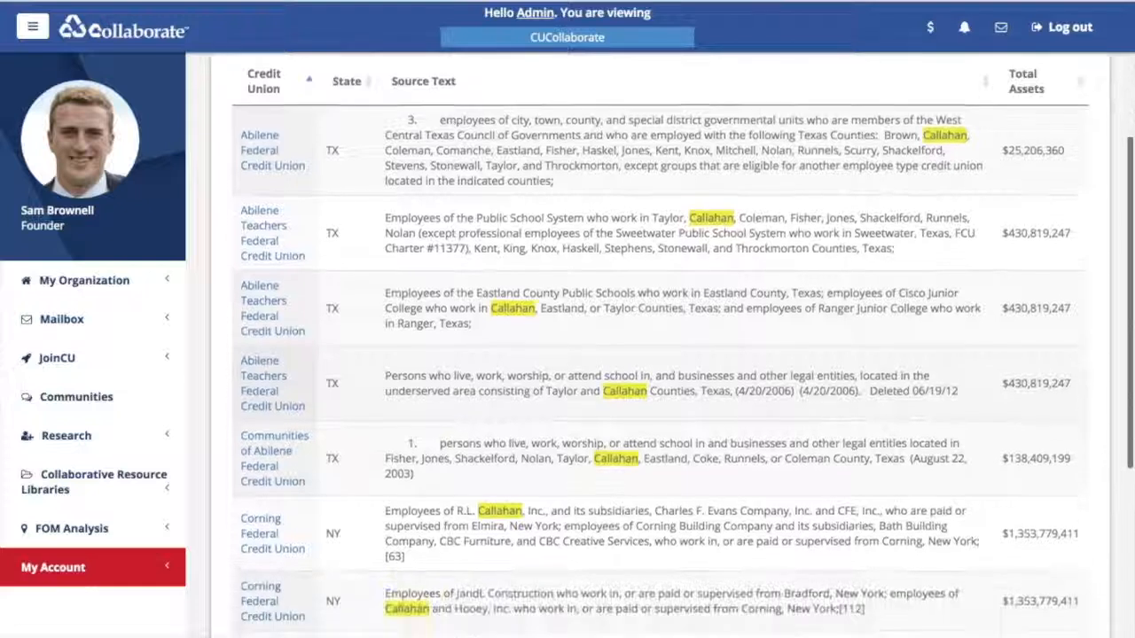
pyautogui.scroll(-1, 660, 399)
pyautogui.moveTo(456, 438); pyautogui.dragTo(551, 438)
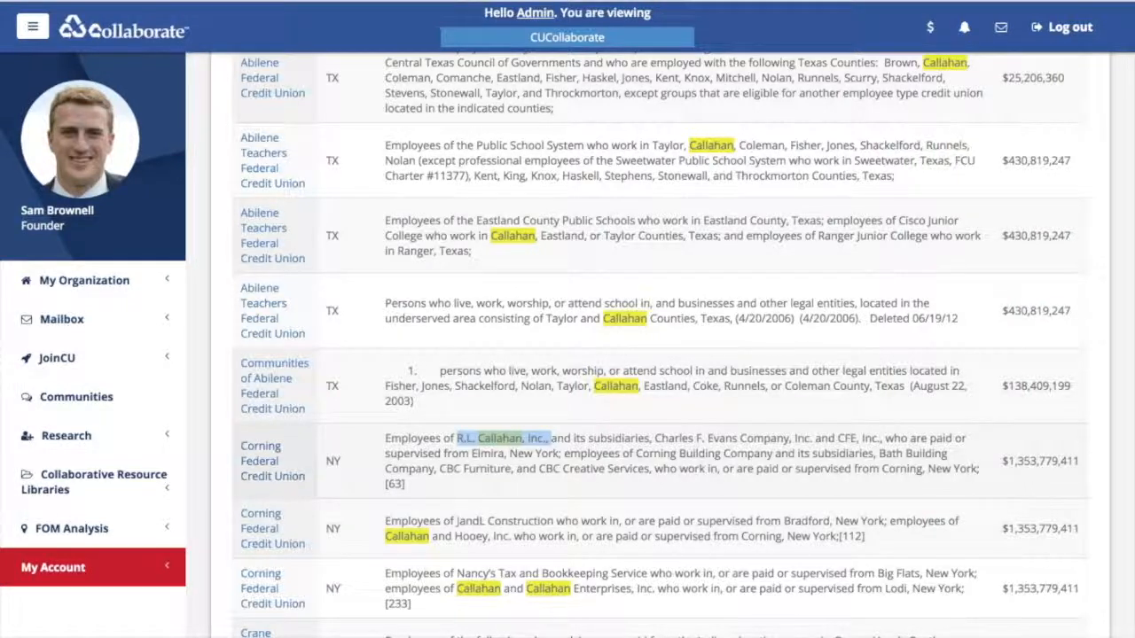
pyautogui.scroll(-4, 656, 346)
pyautogui.scroll(-2, 656, 346)
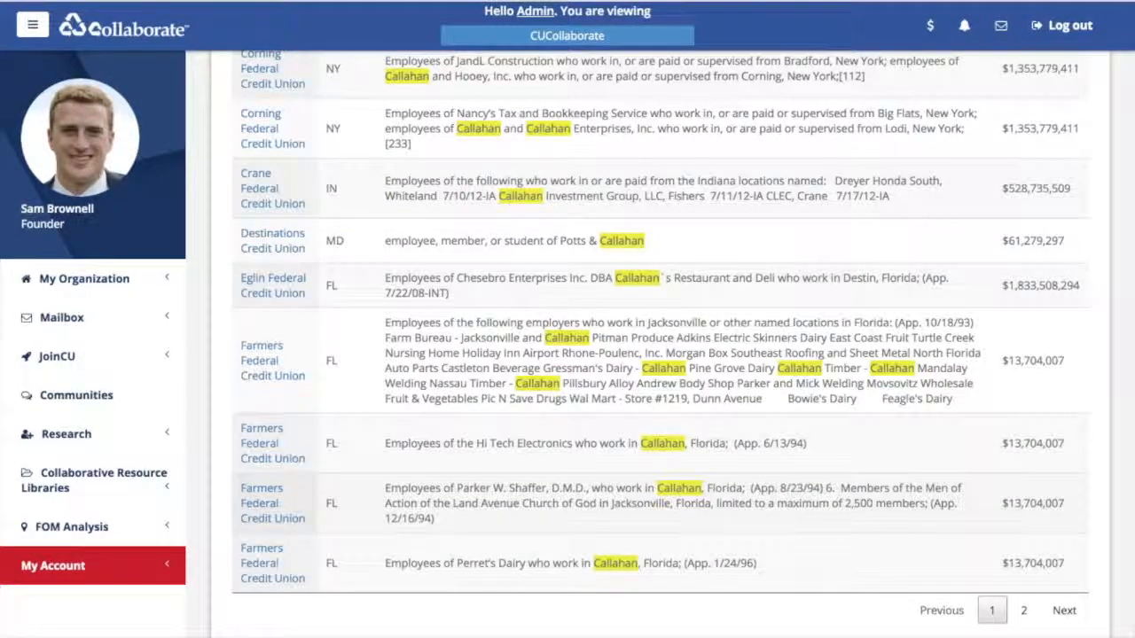
pyautogui.scroll(1, 656, 346)
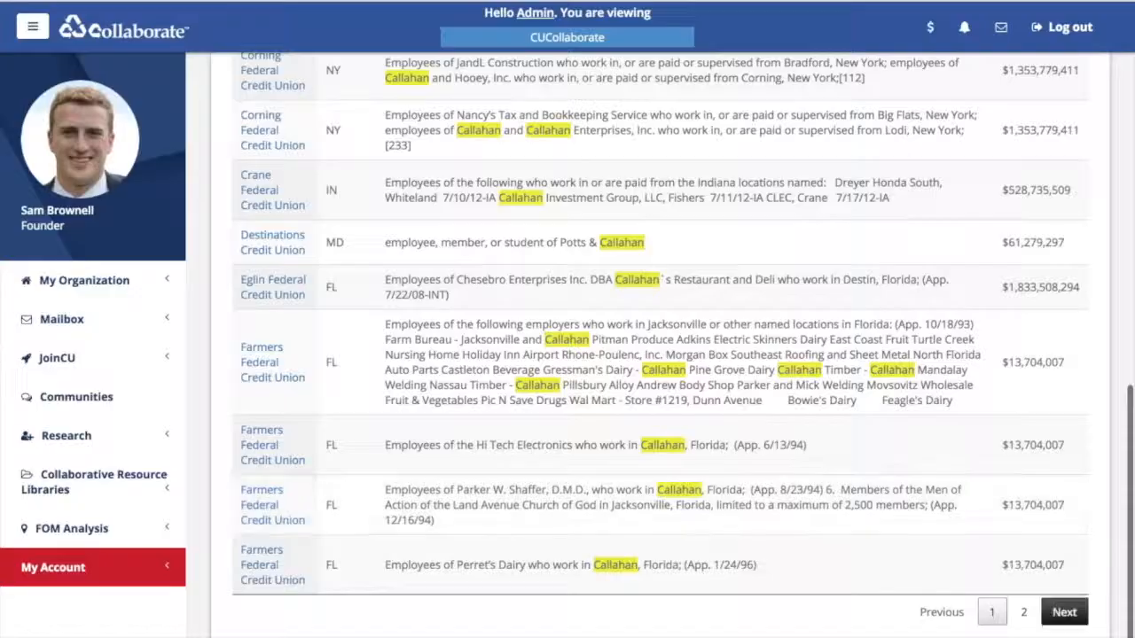
# - Go to the second page of Callahan results and scroll through it
pyautogui.click(1025, 611)
pyautogui.scroll(-5, 1024, 612)
pyautogui.scroll(-15, 656, 345)
pyautogui.scroll(20, 656, 345)
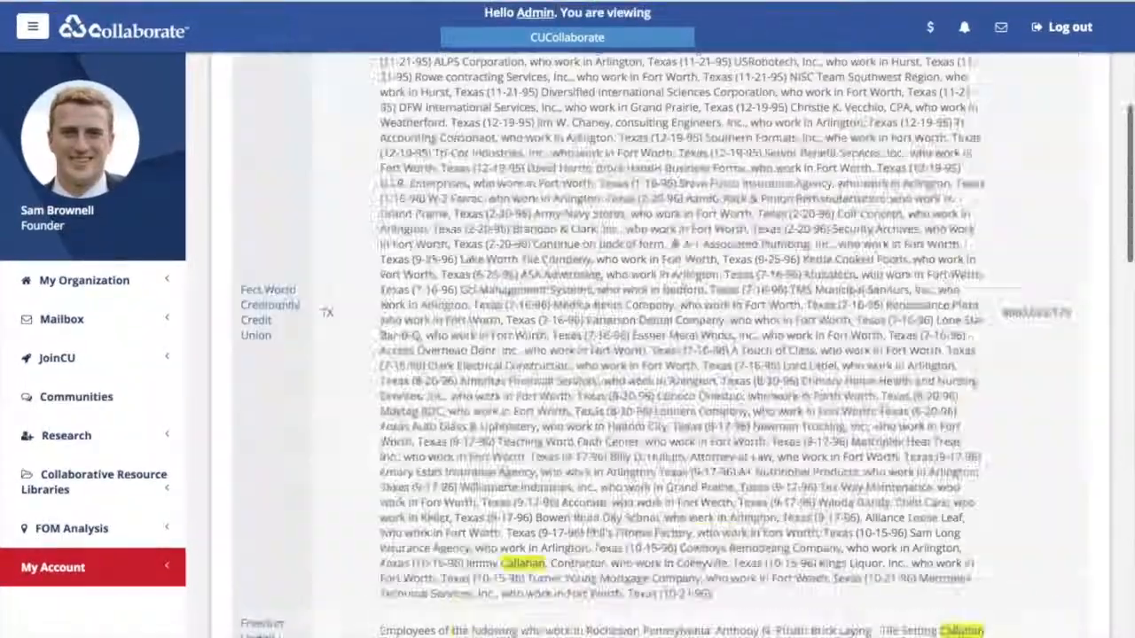
pyautogui.scroll(-20, 657, 346)
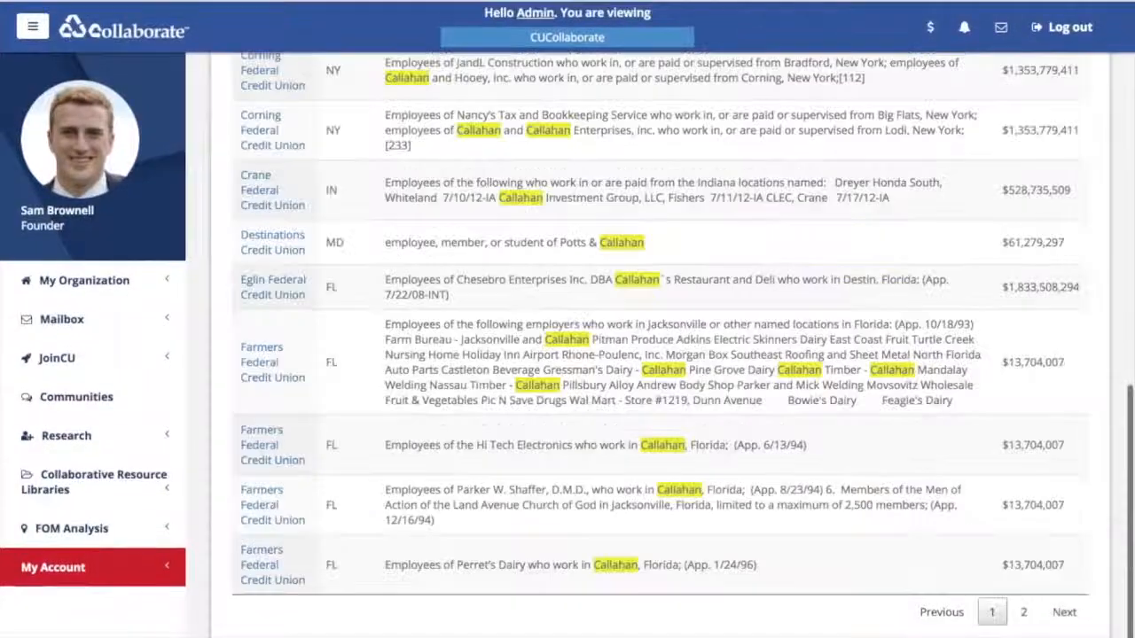
pyautogui.scroll(2, 656, 345)
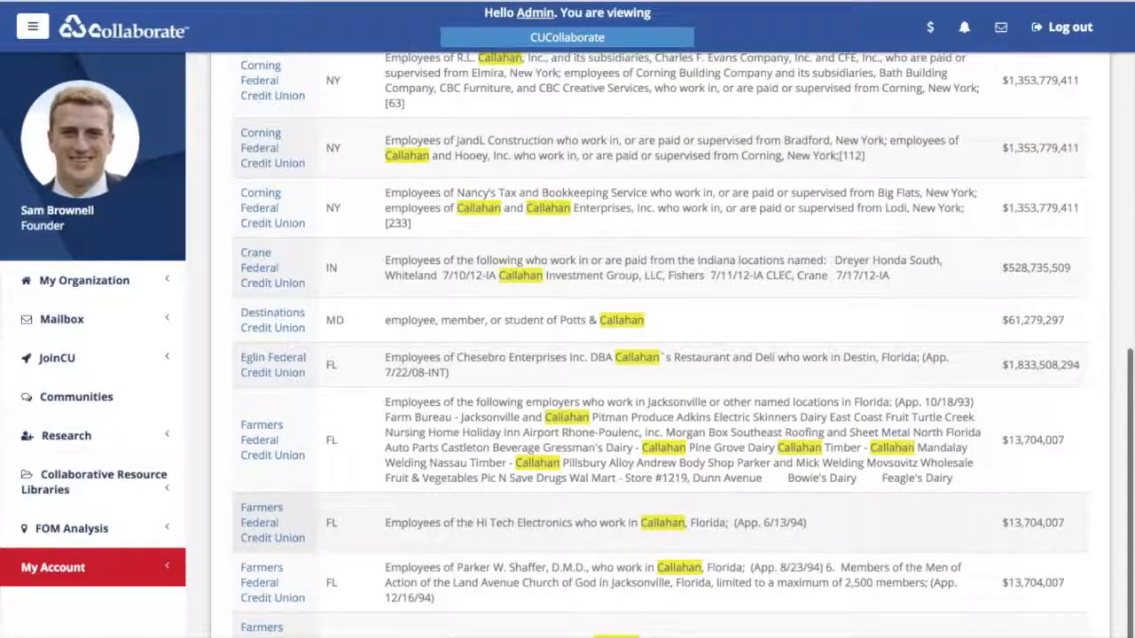
pyautogui.scroll(3, 656, 346)
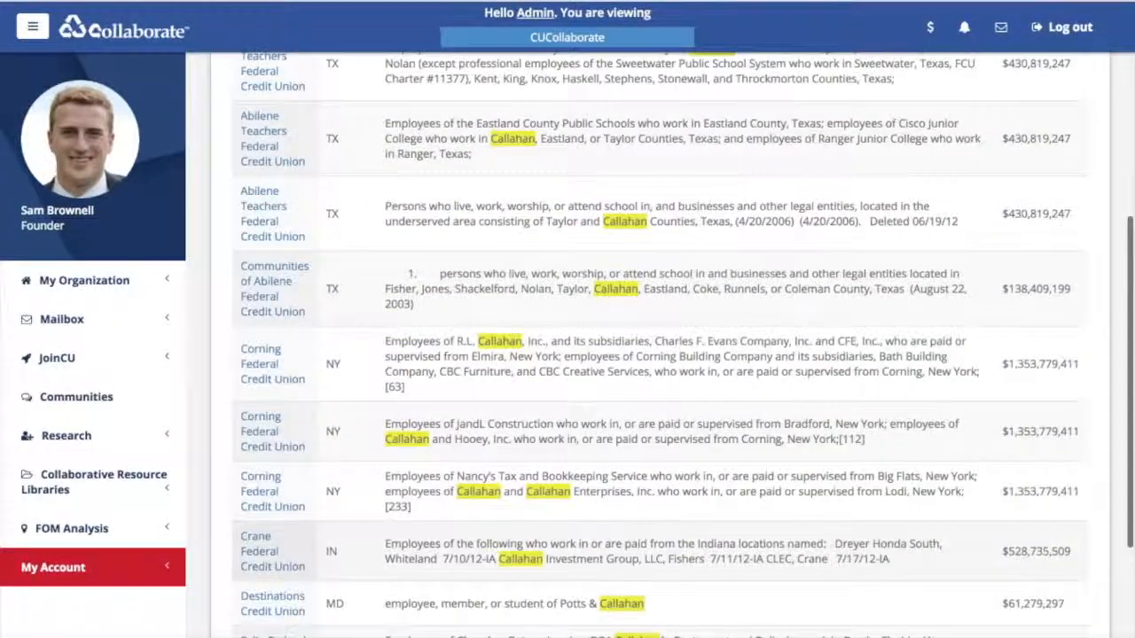
pyautogui.scroll(5, 656, 346)
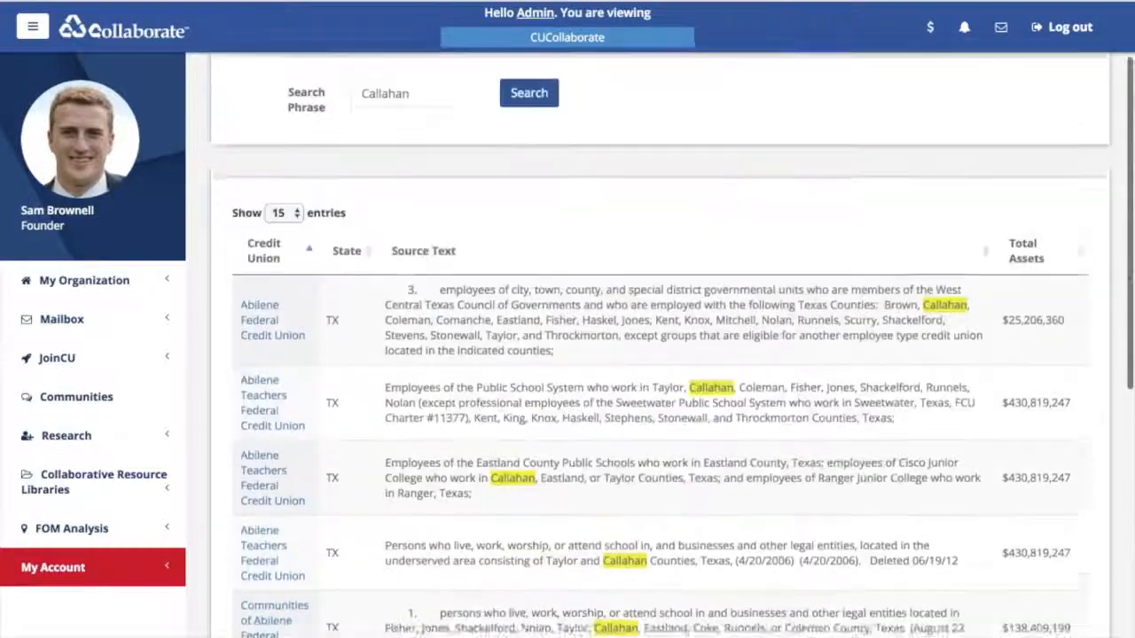
pyautogui.scroll(-3, 656, 346)
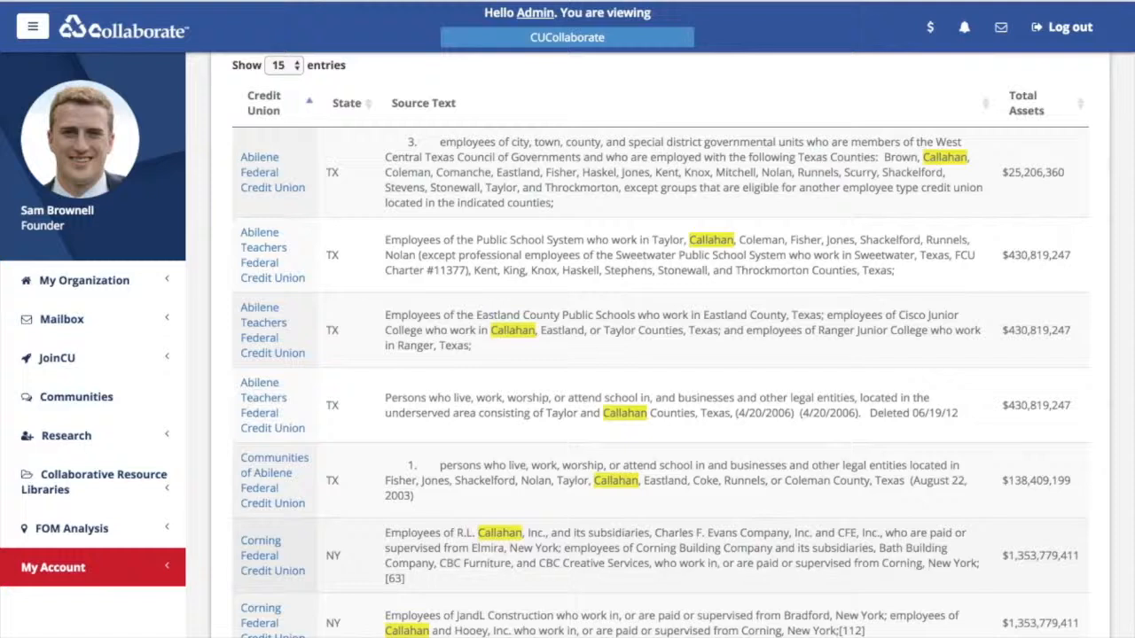
pyautogui.scroll(-1, 656, 346)
pyautogui.scroll(-1, 656, 346)
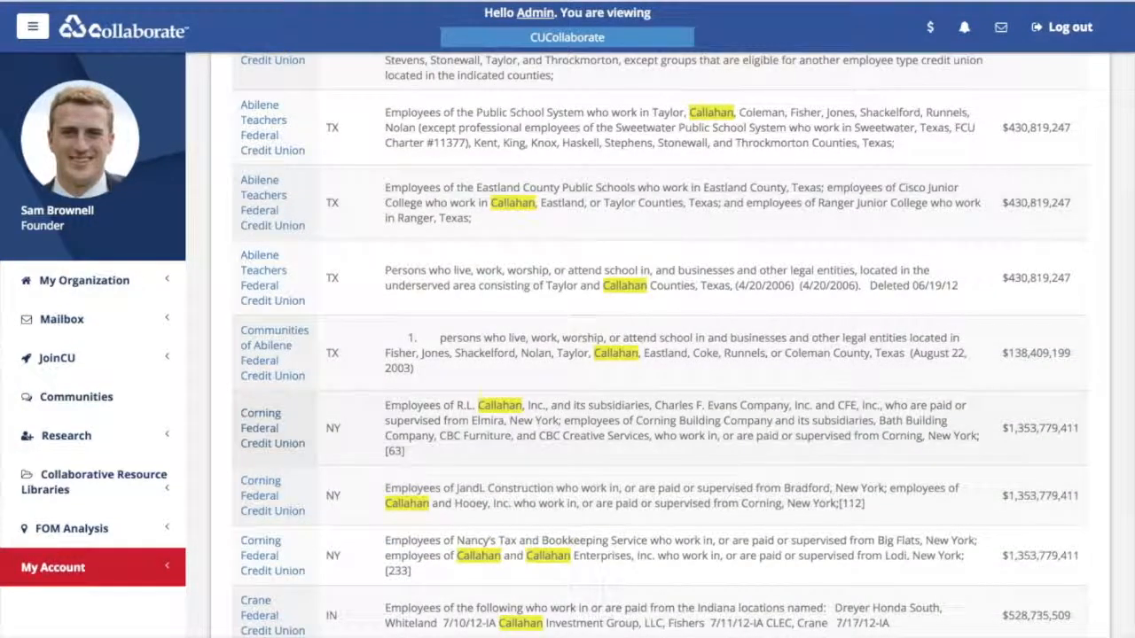
pyautogui.click(272, 428)
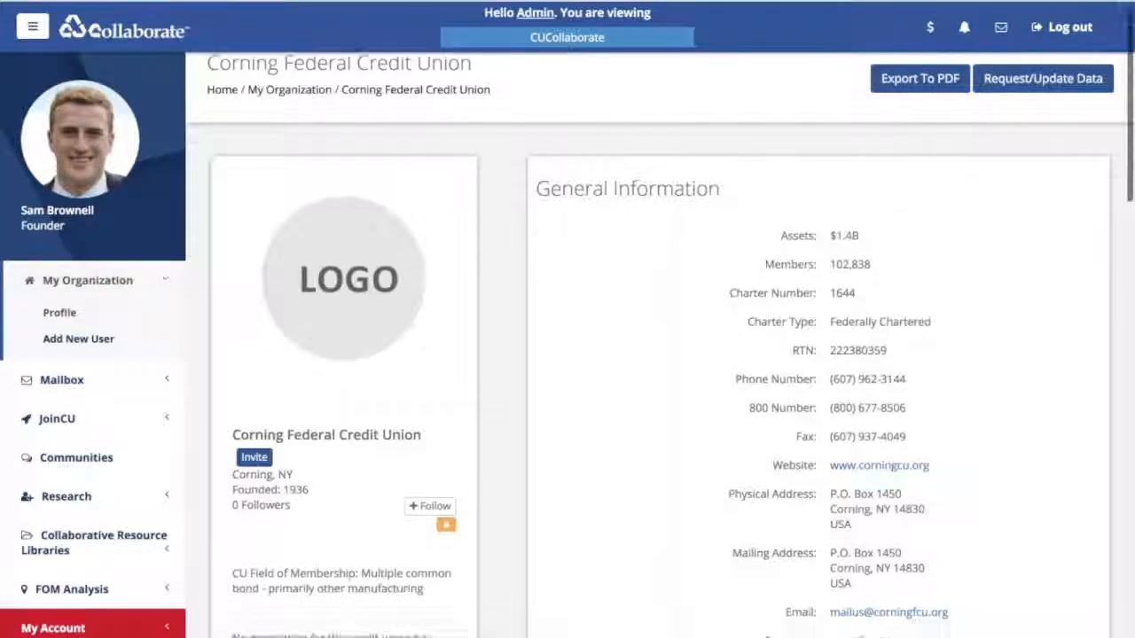
pyautogui.scroll(-4, 660, 346)
pyautogui.click(355, 403)
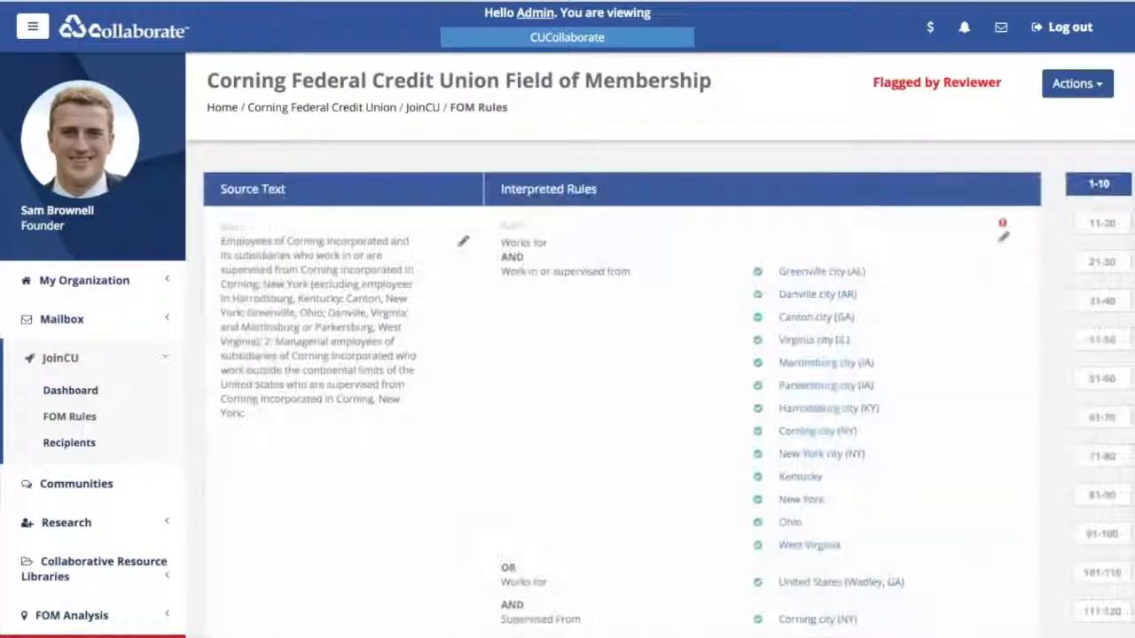
pyautogui.scroll(-10, 659, 346)
pyautogui.scroll(-10, 621, 345)
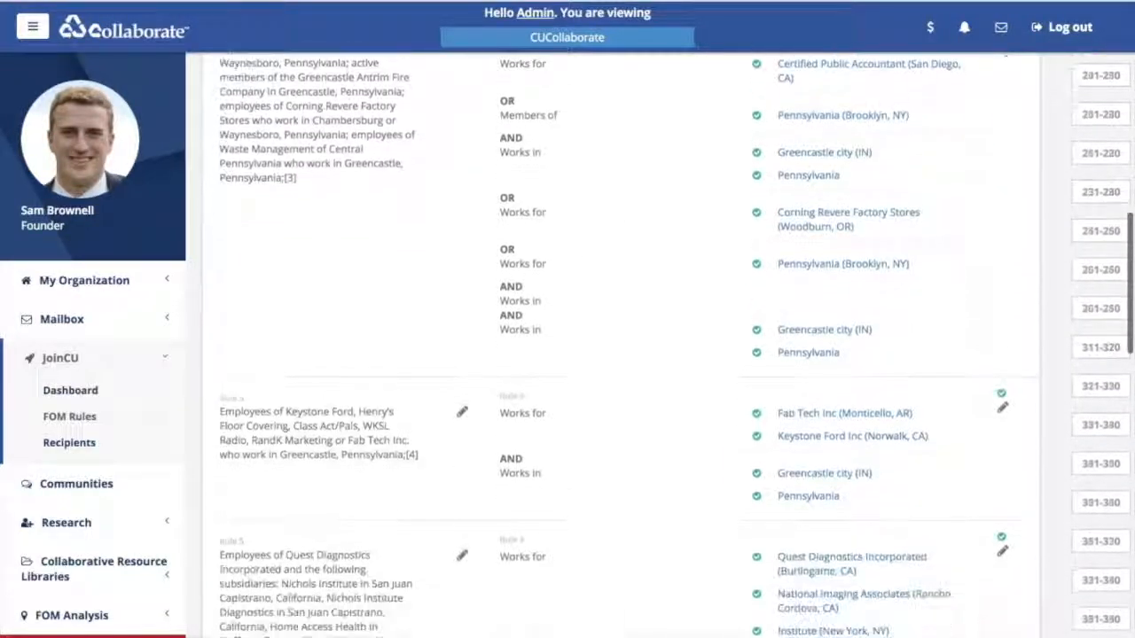
pyautogui.scroll(20, 621, 345)
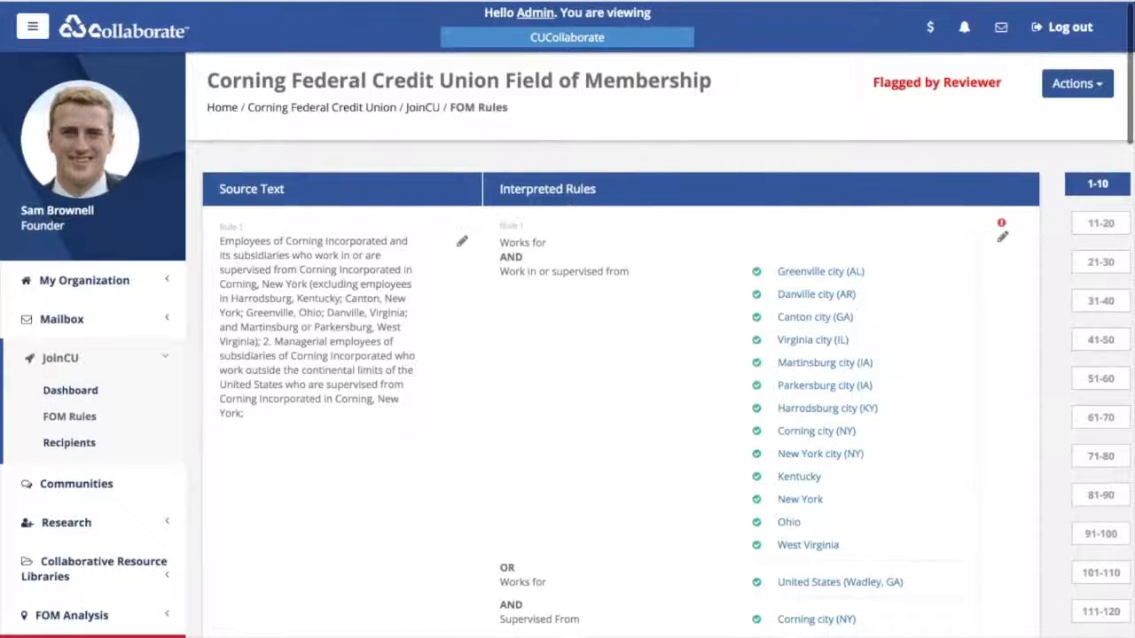
# - Return to the Corning profile and bring up the national map via FOM Analysis > Mapping
pyautogui.hotkey('alt', 'Left')
pyautogui.scroll(4, 621, 346)
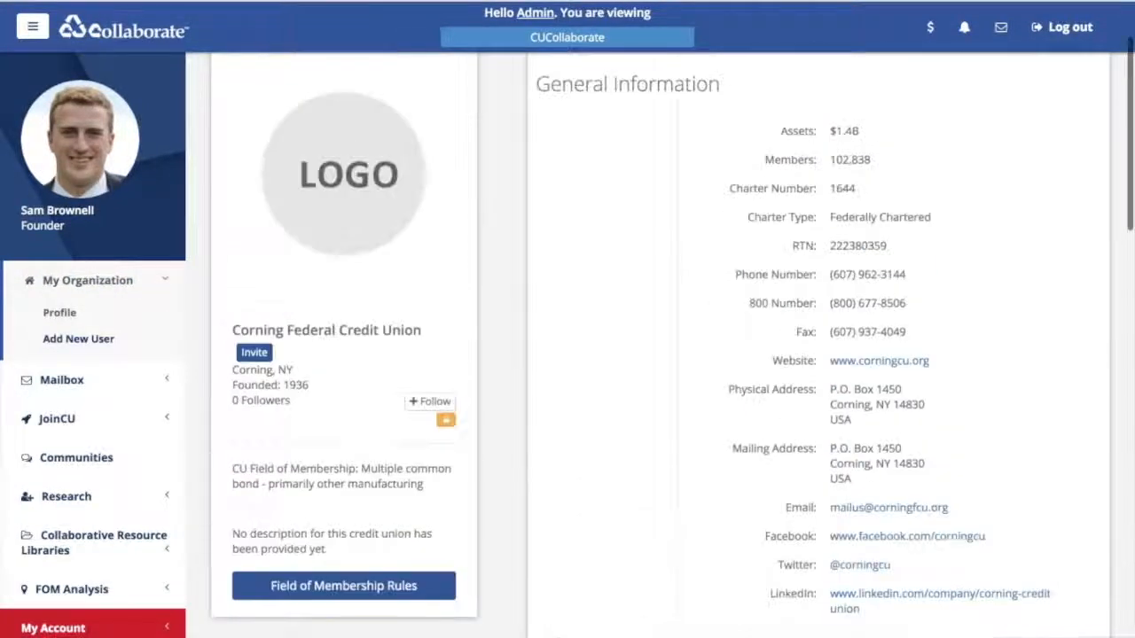
pyautogui.click(72, 589)
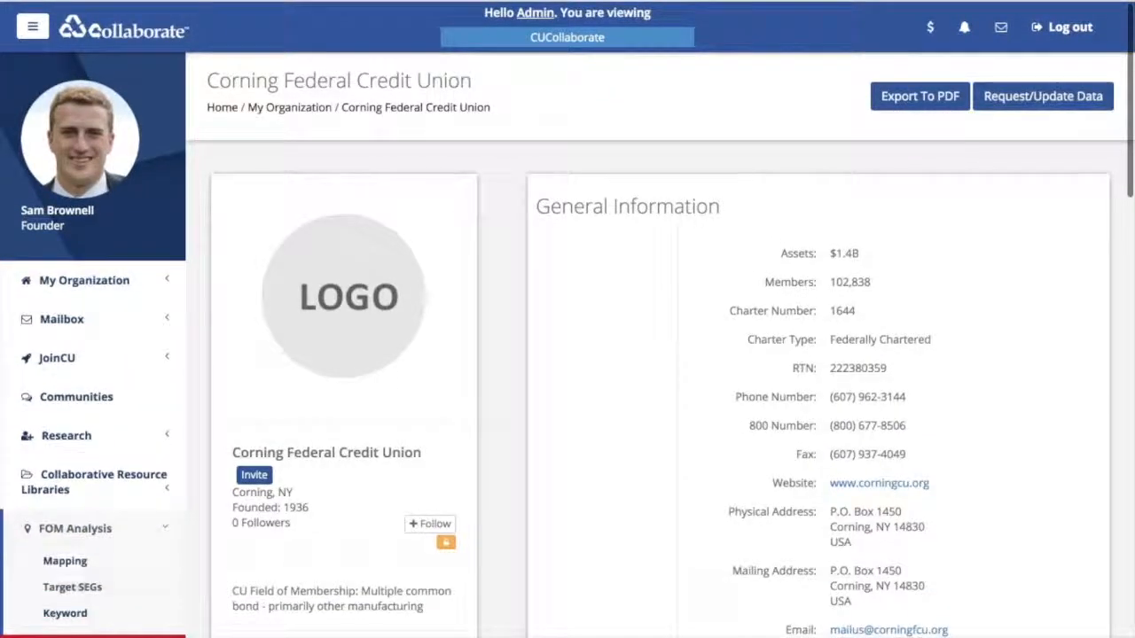
pyautogui.click(64, 562)
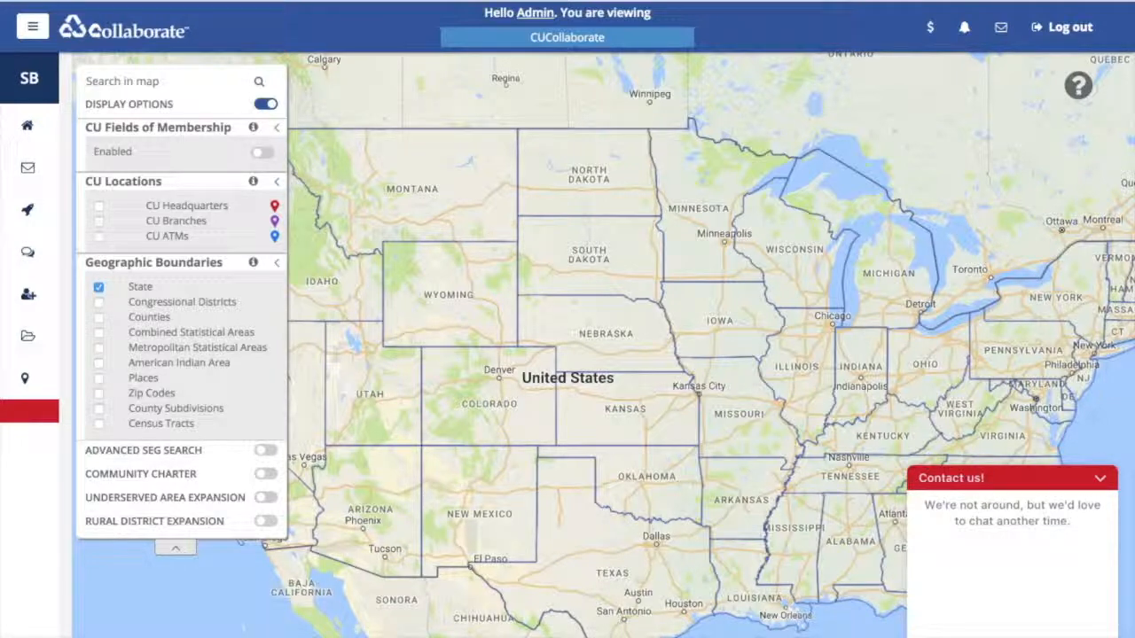
pyautogui.click(1100, 479)
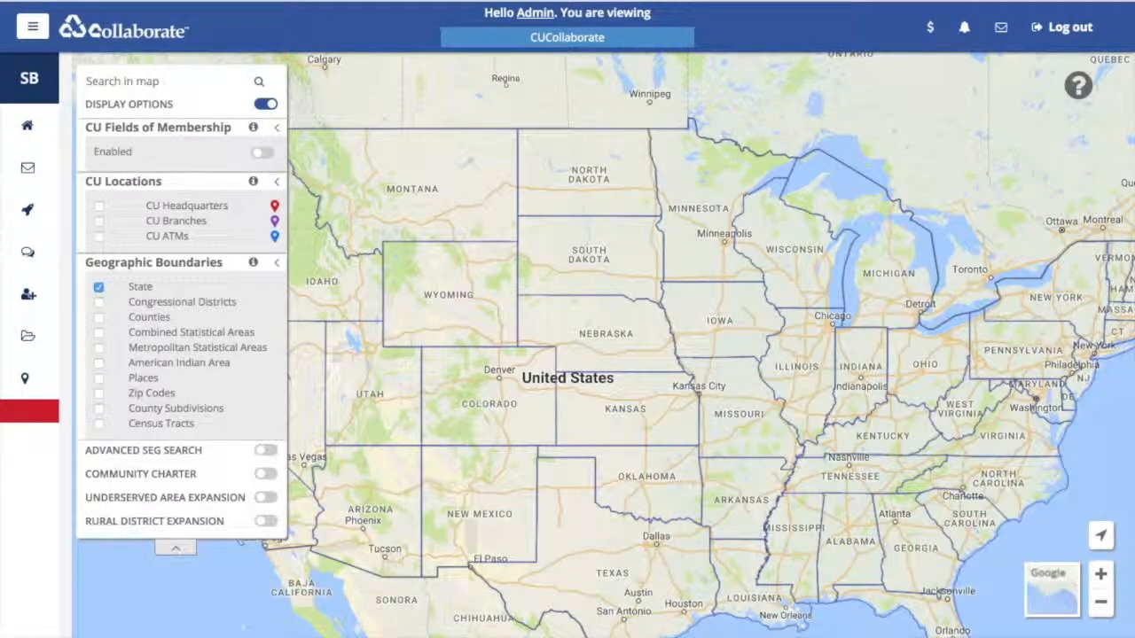